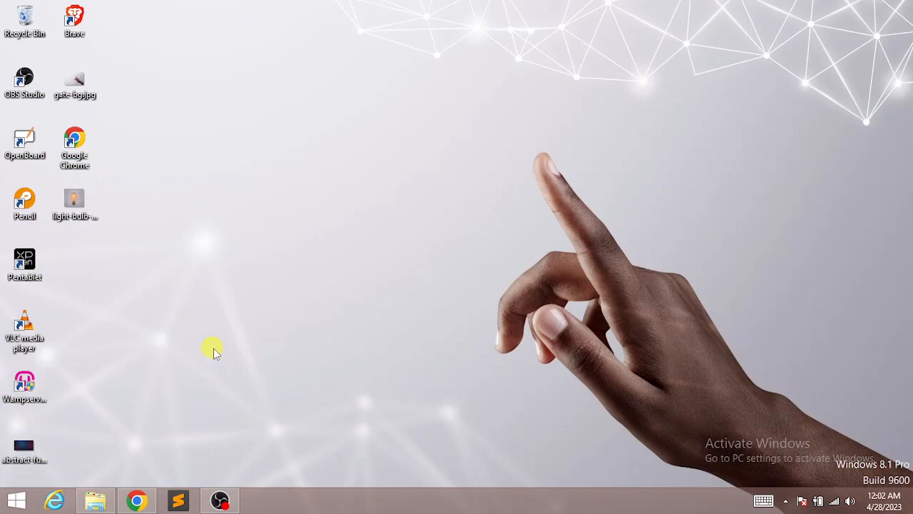
Step: Launch Chrome and check that the WampServer tray icon shows all services running
{"action": "left_click", "coordinate": [137, 500]}
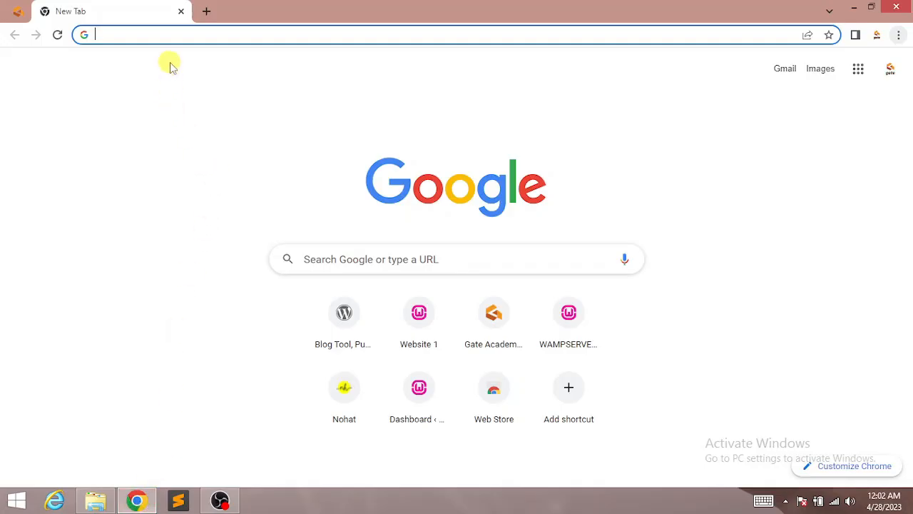
{"action": "left_click", "coordinate": [784, 502]}
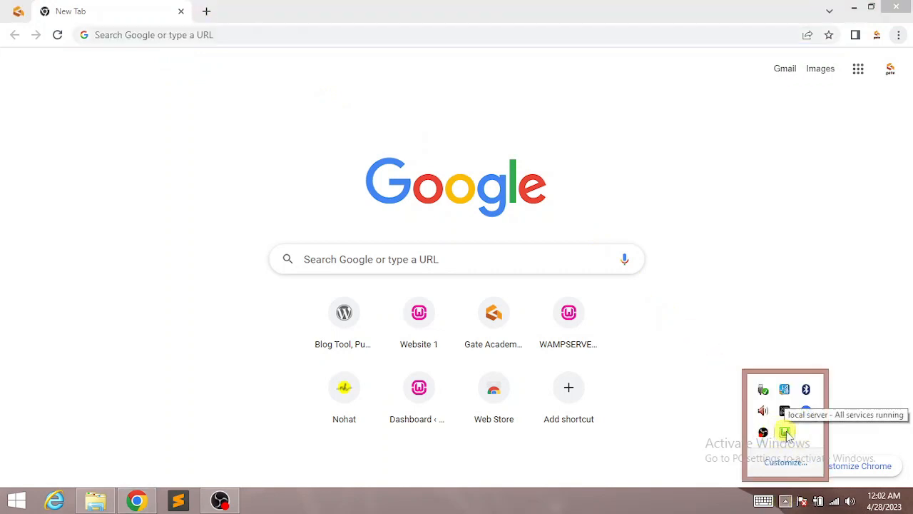
Step: Go to localhost/website1/wp-admin in the Chrome address bar to load the Website 1 dashboard
{"action": "left_click", "coordinate": [193, 35]}
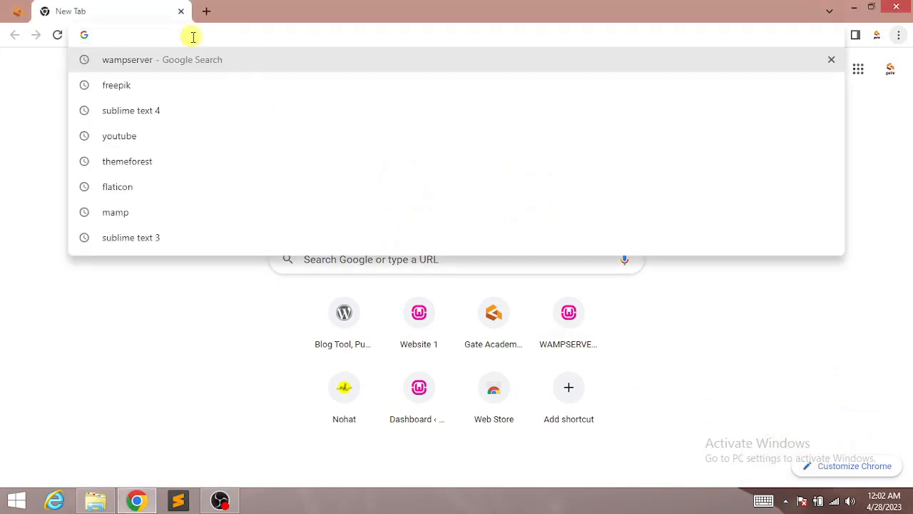
{"action": "type", "text": "loc"}
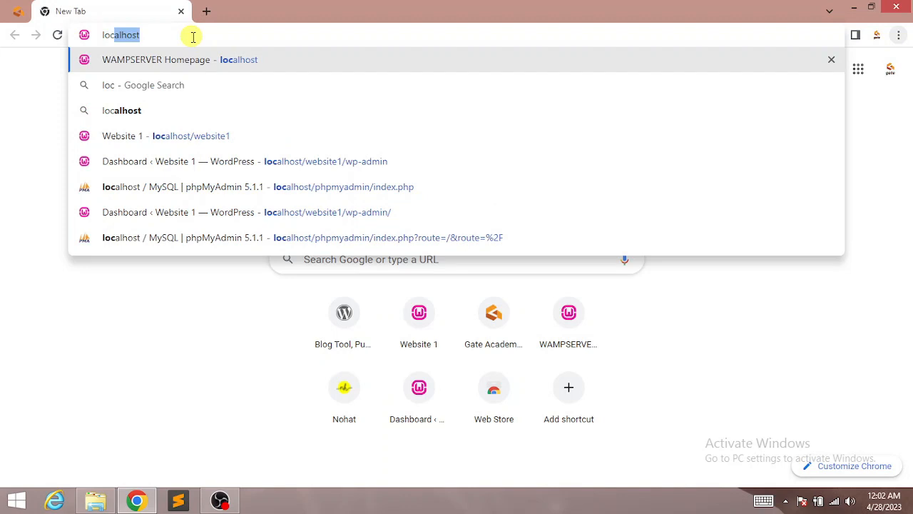
{"action": "type", "text": "alhost/"}
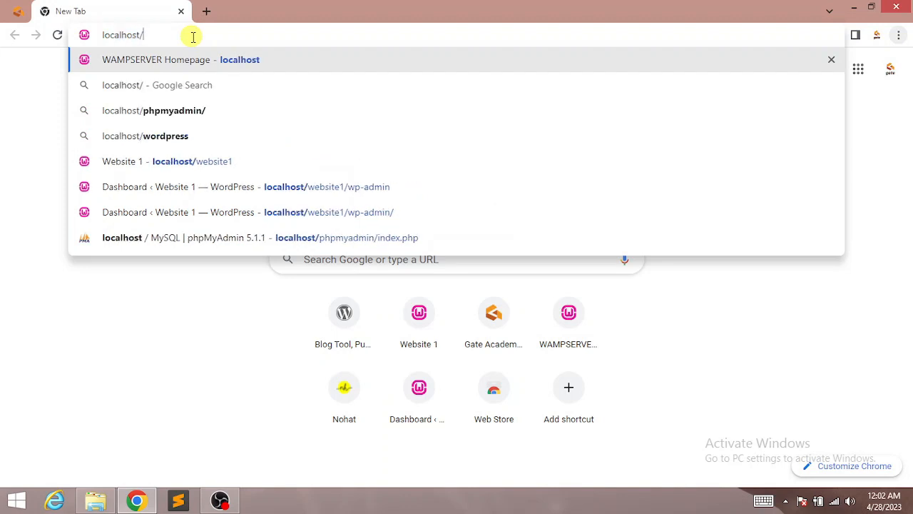
{"action": "type", "text": "w"}
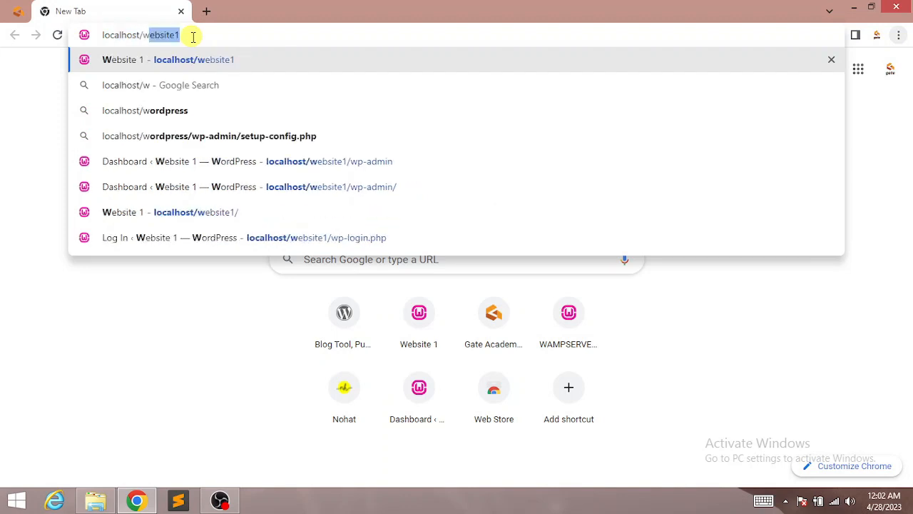
{"action": "type", "text": "ebsite1"}
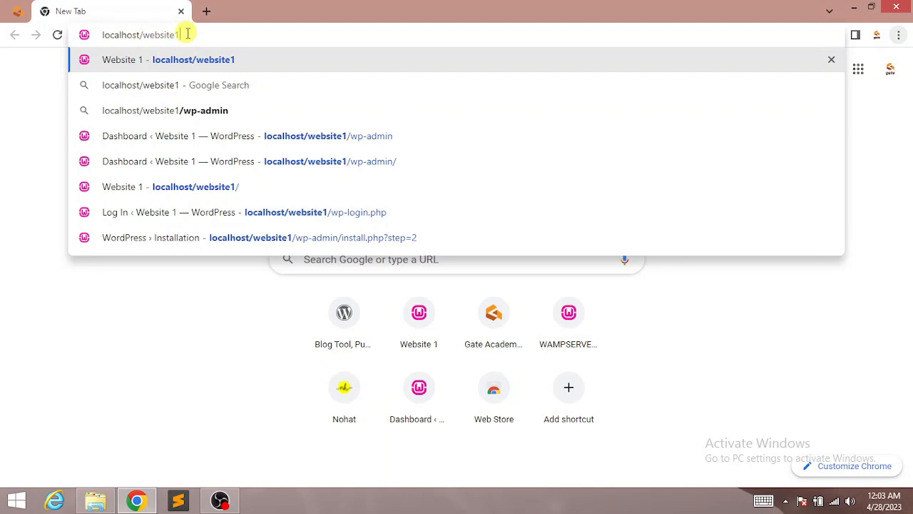
{"action": "type", "text": "/"}
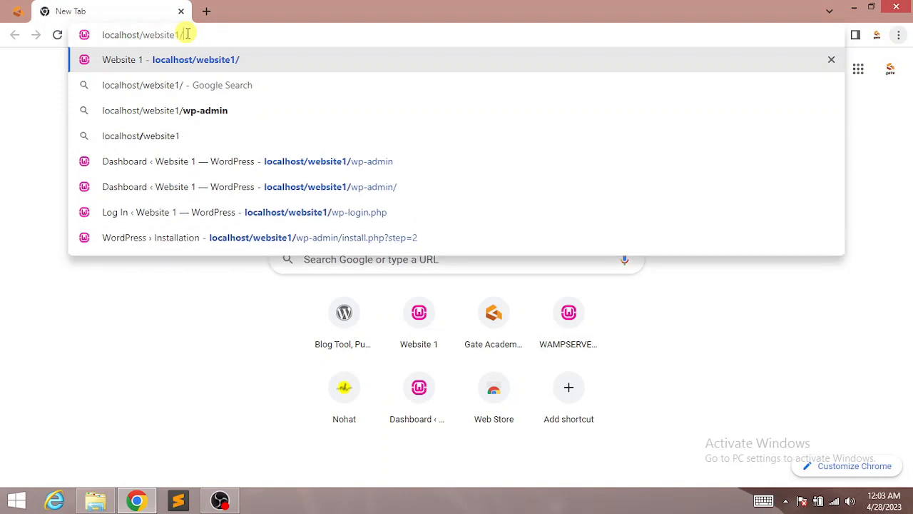
{"action": "type", "text": "wp-"}
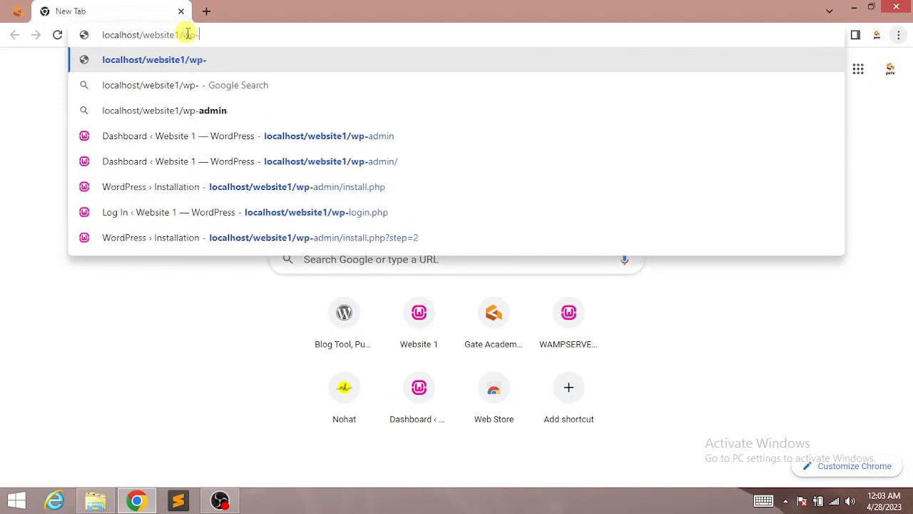
{"action": "type", "text": "admin"}
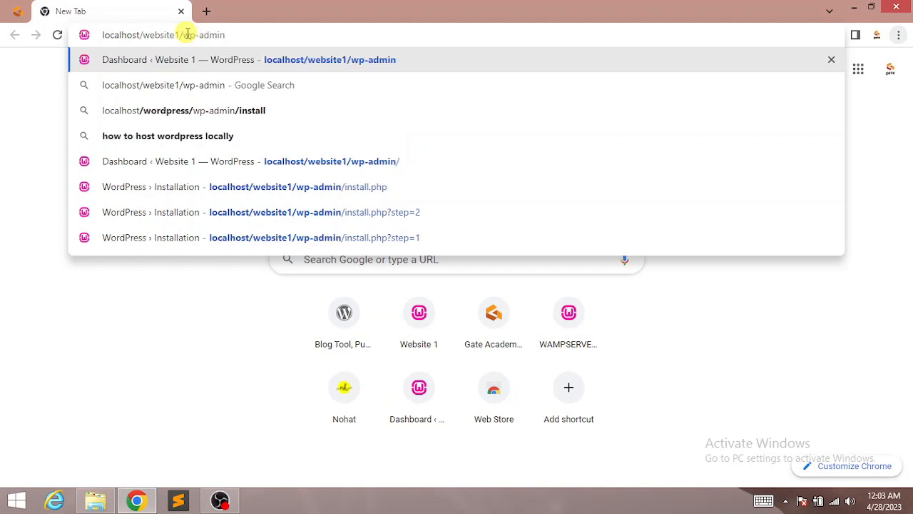
{"action": "key", "text": "Return"}
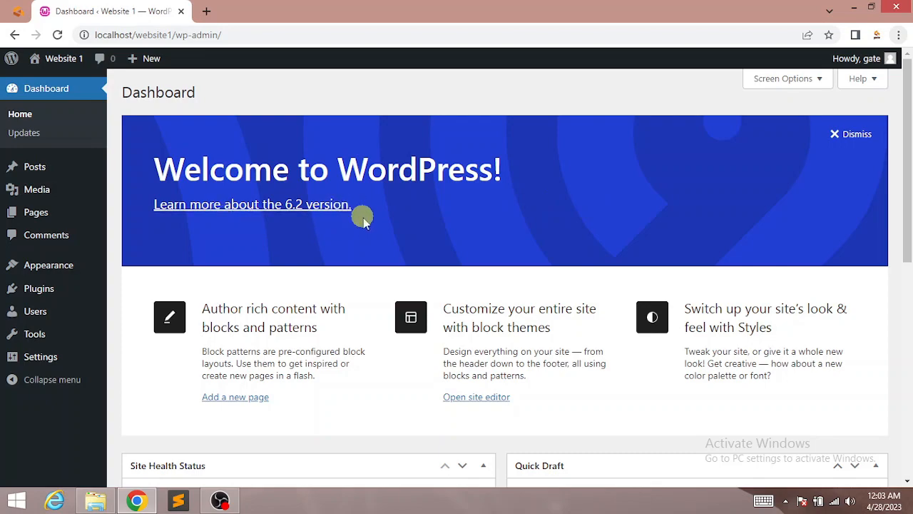
{"action": "left_click_drag", "start_coordinate": [908, 139], "coordinate": [910, 287]}
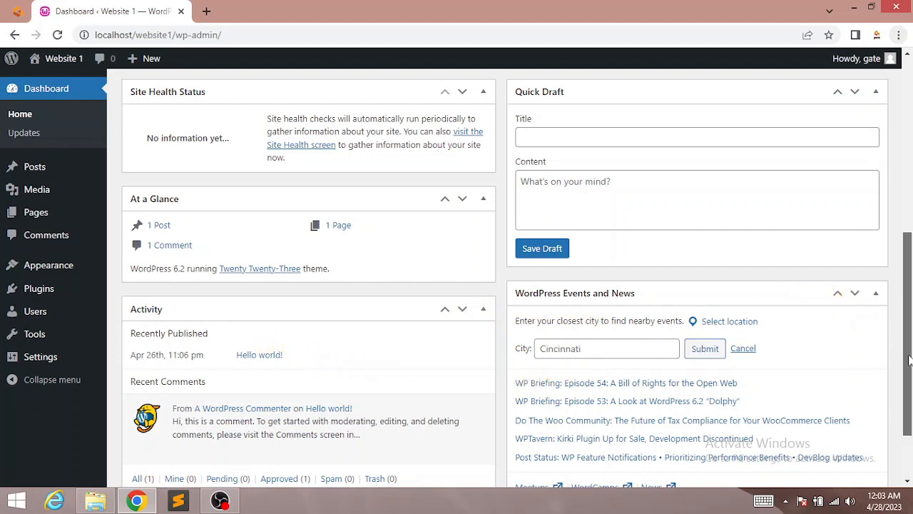
{"action": "scroll", "coordinate": [911, 249], "scroll_direction": "up", "scroll_amount": 3}
{"action": "scroll", "coordinate": [911, 249], "scroll_direction": "up", "scroll_amount": 3}
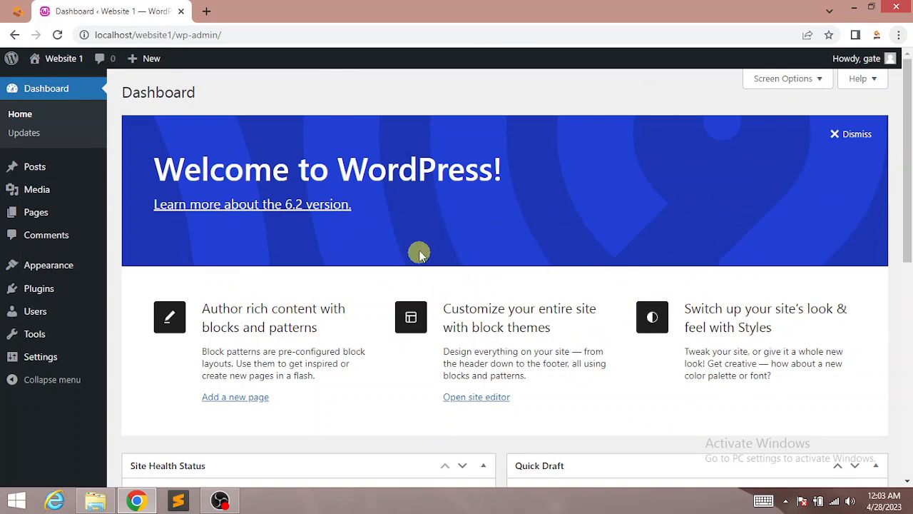
{"action": "scroll", "coordinate": [907, 163], "scroll_direction": "down", "scroll_amount": 4}
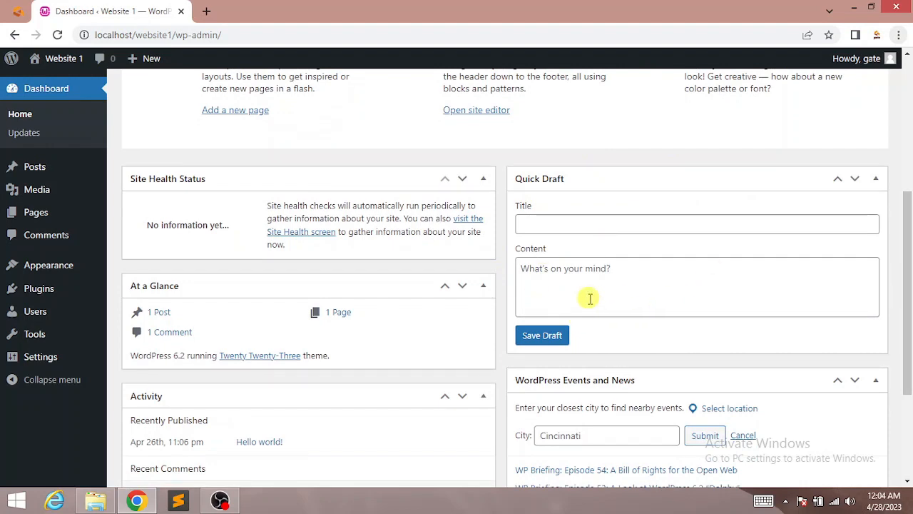
{"action": "scroll", "coordinate": [911, 192], "scroll_direction": "up", "scroll_amount": 4}
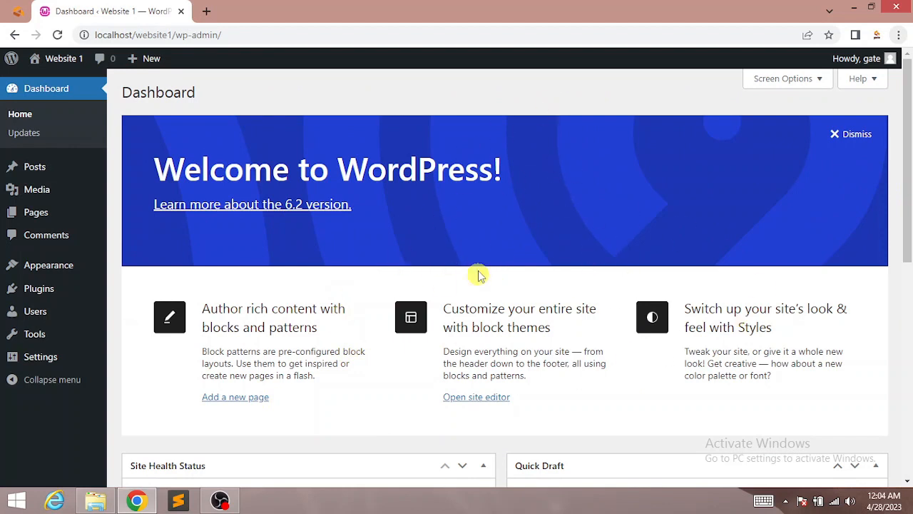
Step: Hide all six dashboard boxes in Screen Options: Site Health Status, At a Glance, Activity, Quick Draft, Events and News, and Welcome
{"action": "left_click", "coordinate": [819, 83]}
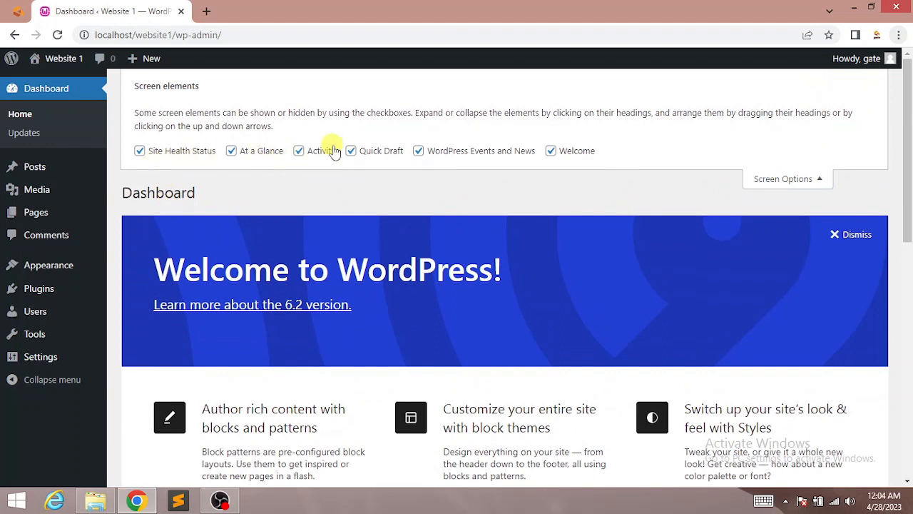
{"action": "left_click", "coordinate": [140, 152]}
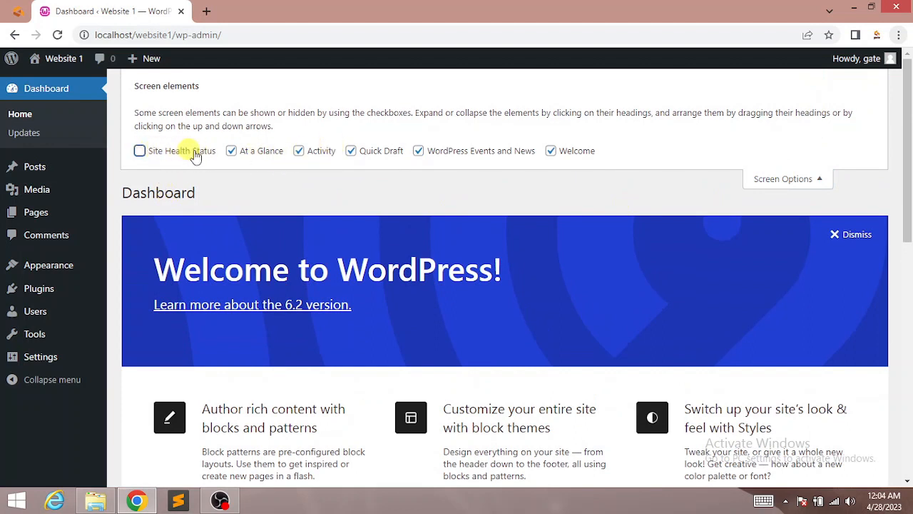
{"action": "left_click", "coordinate": [232, 152]}
{"action": "left_click", "coordinate": [299, 151]}
{"action": "left_click", "coordinate": [351, 151]}
{"action": "left_click", "coordinate": [419, 151]}
{"action": "left_click", "coordinate": [565, 154]}
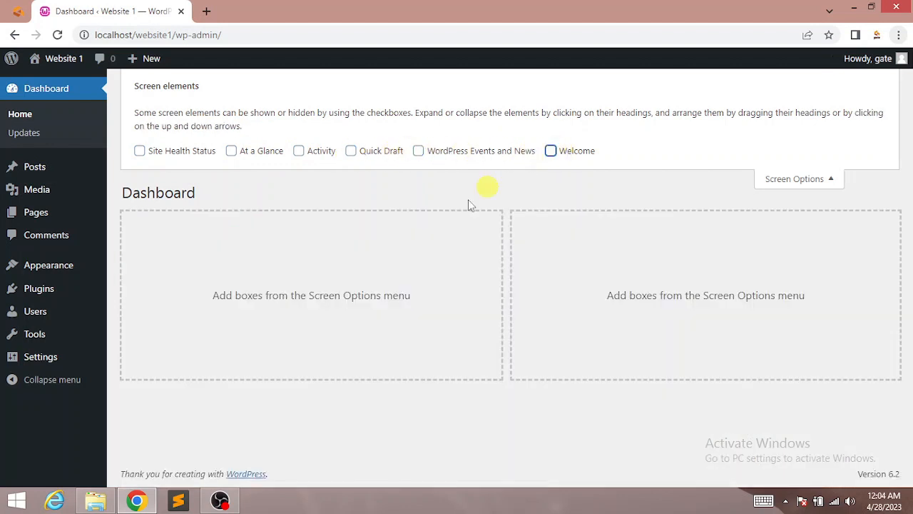
{"action": "left_click", "coordinate": [808, 179]}
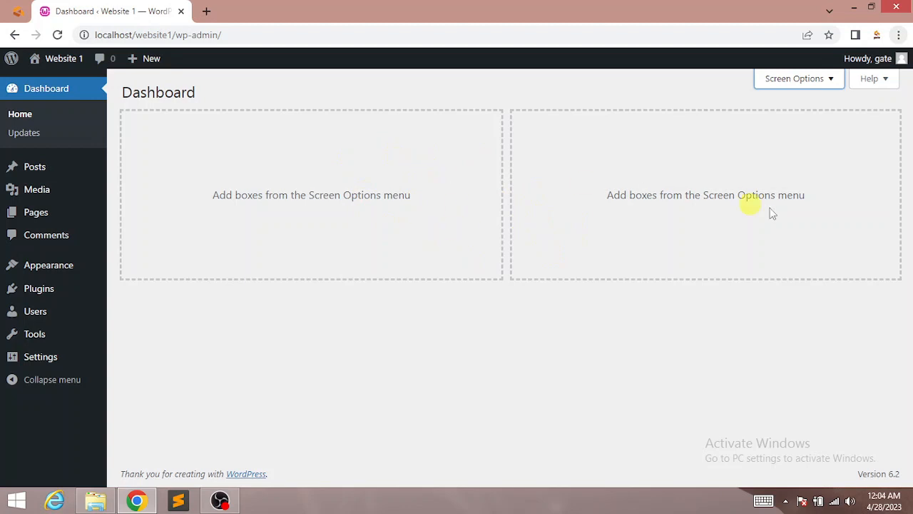
Step: Re-enable only the Site Health Status and Quick Draft boxes in Screen Options
{"action": "left_click", "coordinate": [832, 81]}
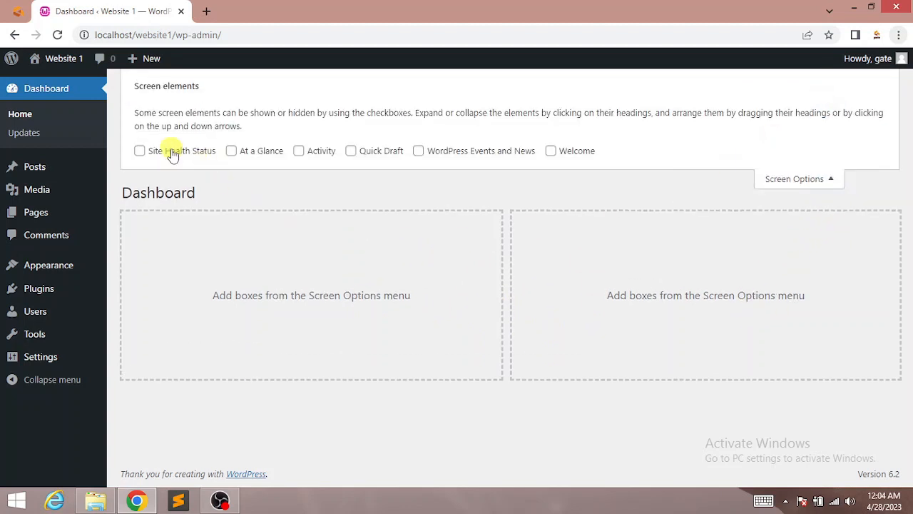
{"action": "left_click", "coordinate": [140, 152]}
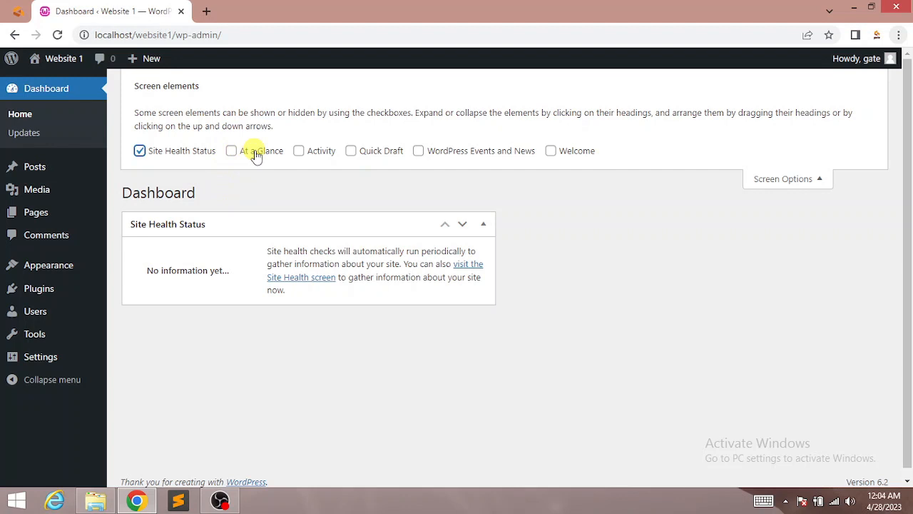
{"action": "left_click", "coordinate": [353, 152]}
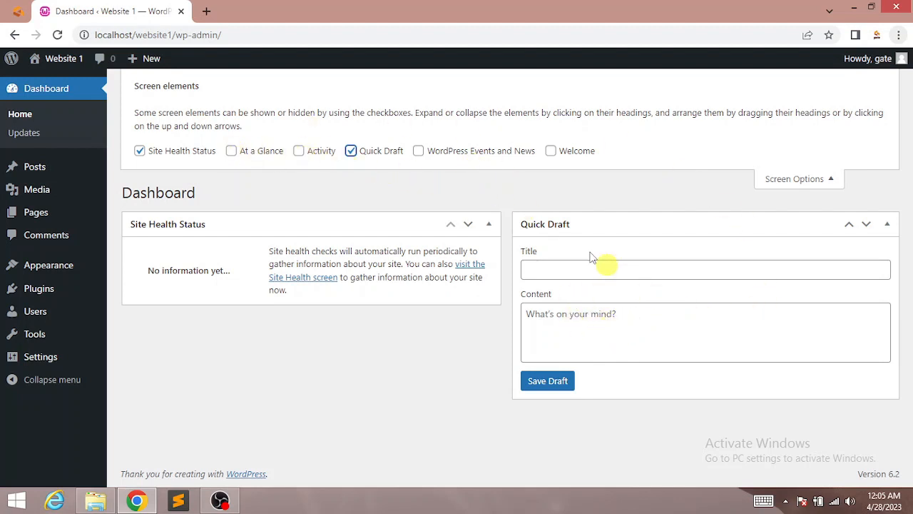
Step: Toggle the Activity, Quick Draft and Welcome boxes in Screen Options, ending with Welcome re-enabled
{"action": "left_click", "coordinate": [299, 151]}
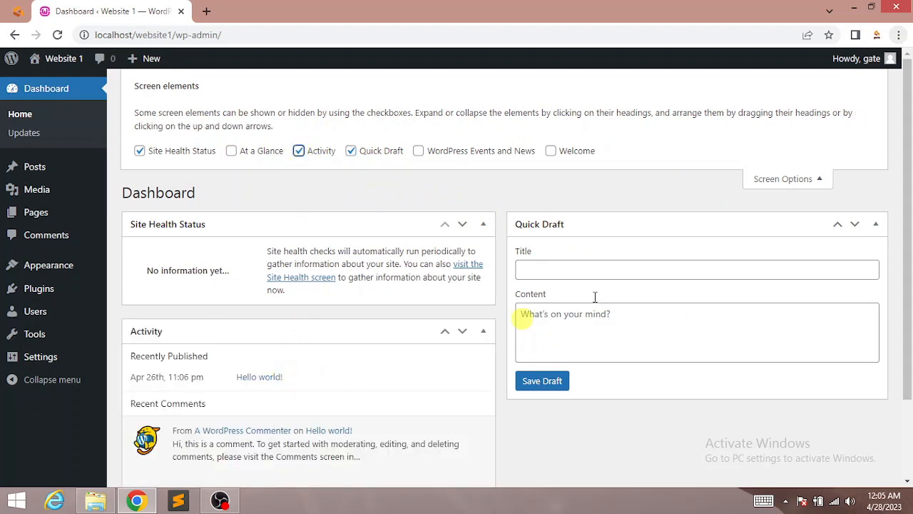
{"action": "scroll", "coordinate": [820, 323], "scroll_direction": "down", "scroll_amount": 2}
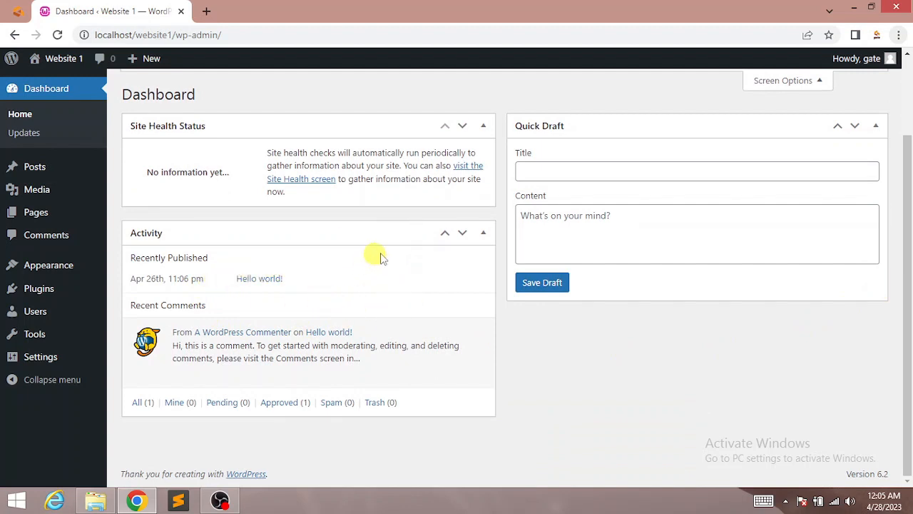
{"action": "mouse_move", "coordinate": [212, 341]}
{"action": "scroll", "coordinate": [910, 273], "scroll_direction": "up", "scroll_amount": 2}
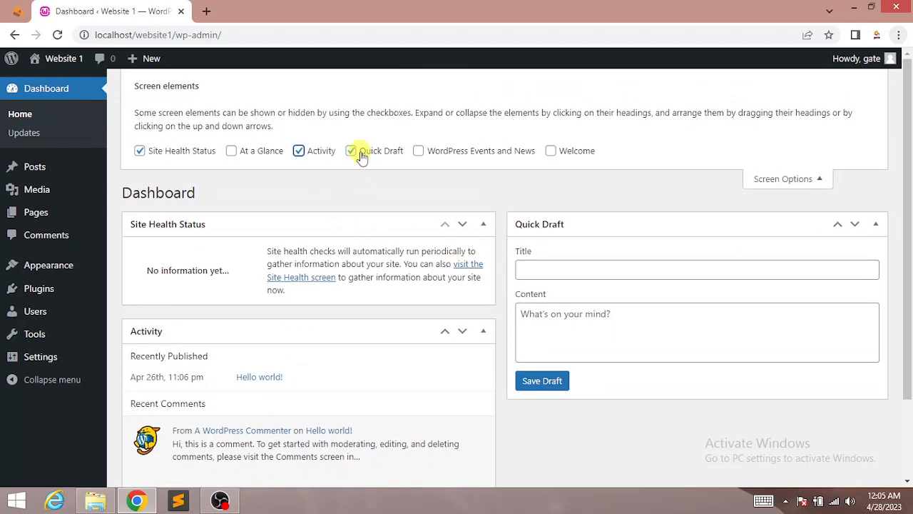
{"action": "left_click", "coordinate": [351, 150]}
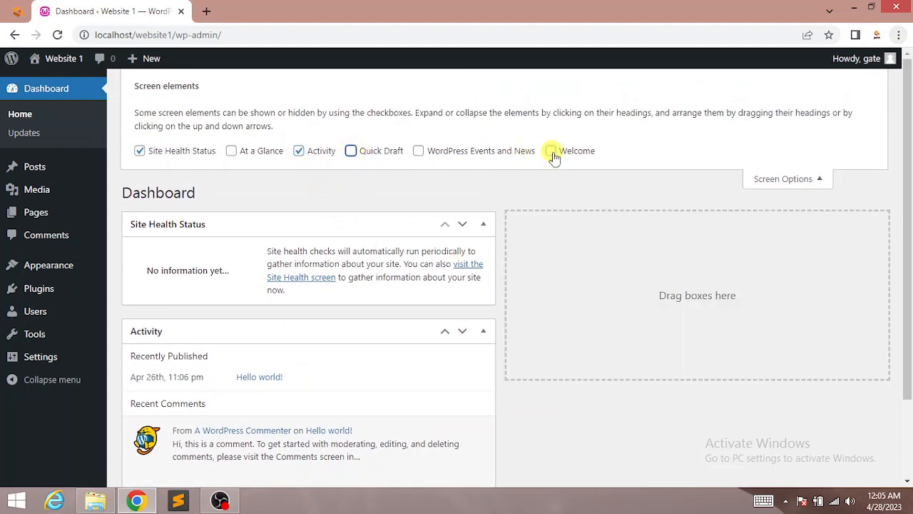
{"action": "left_click", "coordinate": [309, 156]}
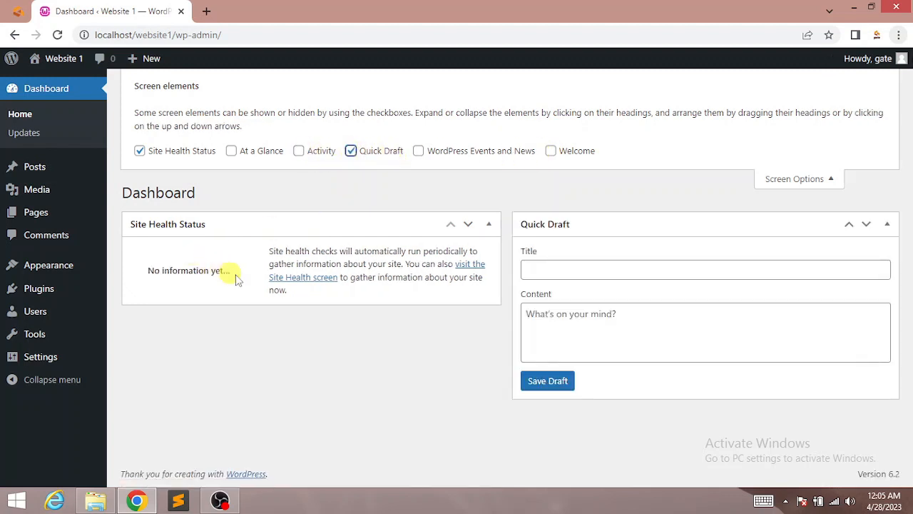
{"action": "left_click", "coordinate": [550, 152]}
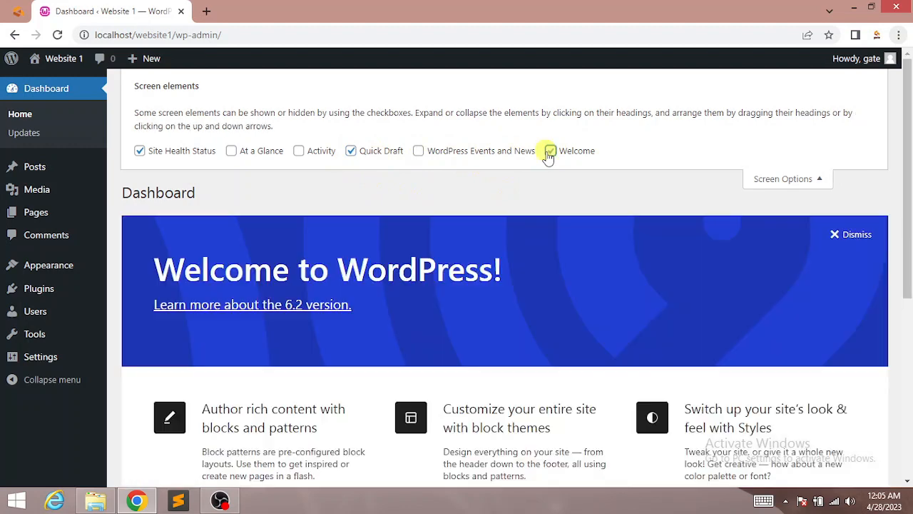
{"action": "left_click", "coordinate": [767, 180]}
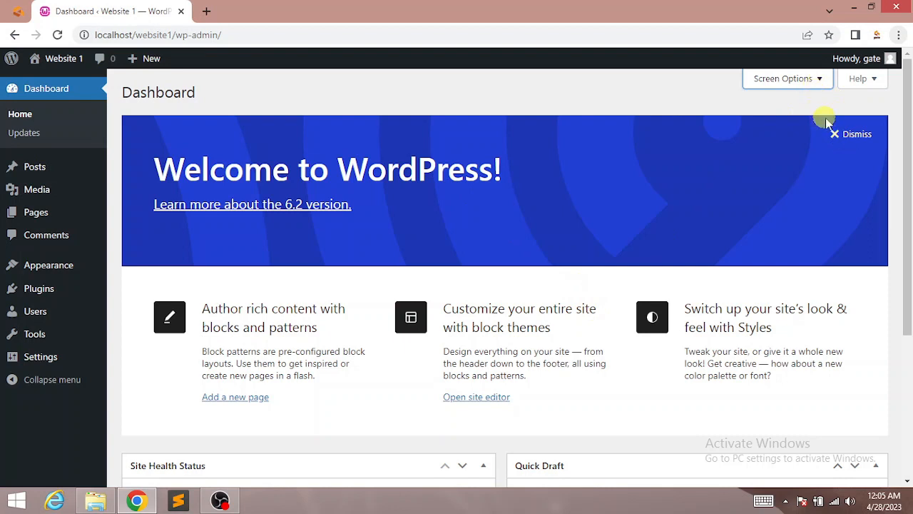
Step: Dismiss the Welcome to WordPress panel, then open and close Screen Options to verify
{"action": "left_click", "coordinate": [850, 137]}
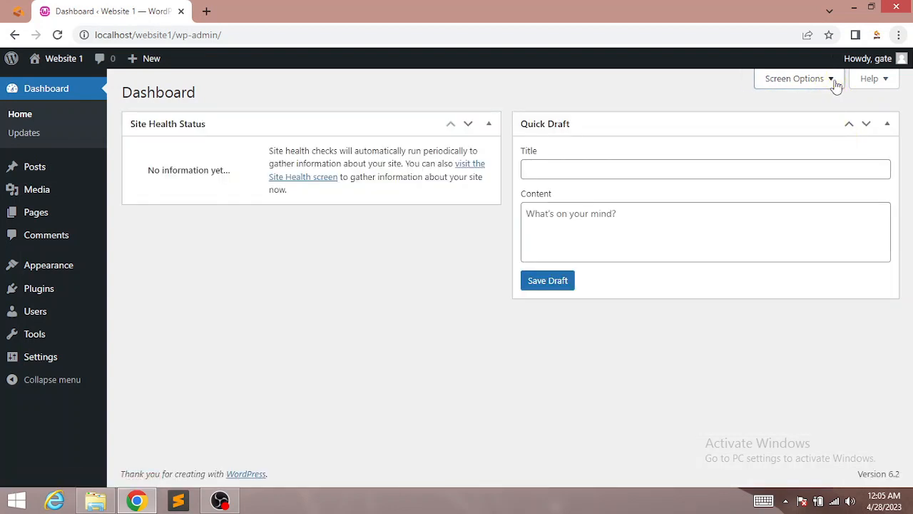
{"action": "left_click", "coordinate": [836, 84]}
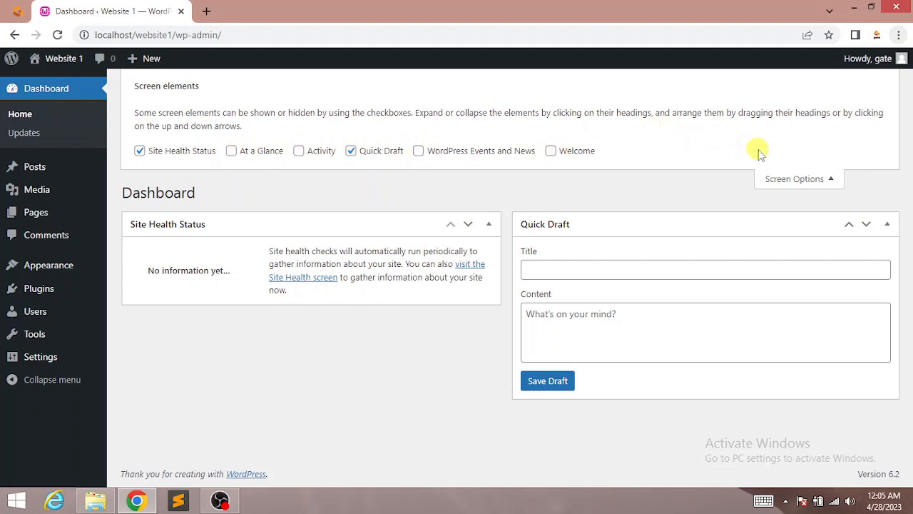
{"action": "left_click", "coordinate": [826, 180]}
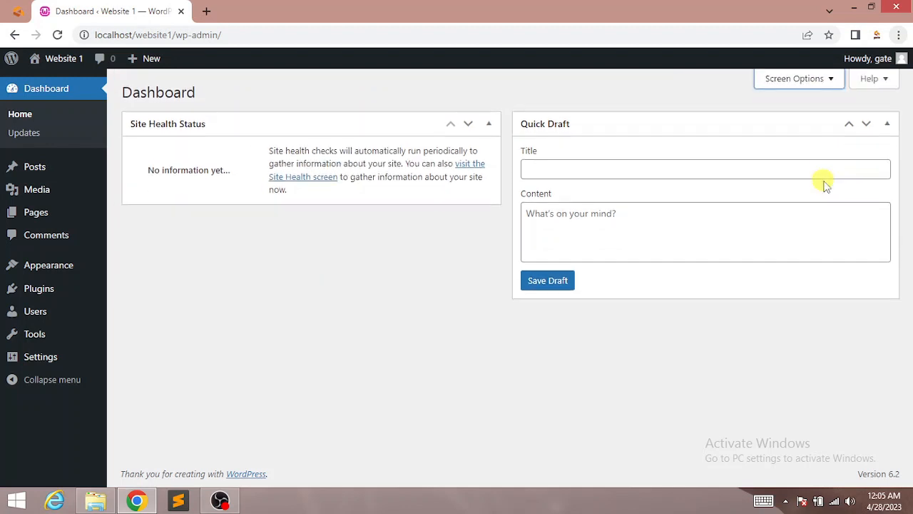
Step: Open 'Documentation on Dashboard' from the Help tab and scroll through the Dashboard Screen article
{"action": "left_click", "coordinate": [886, 80]}
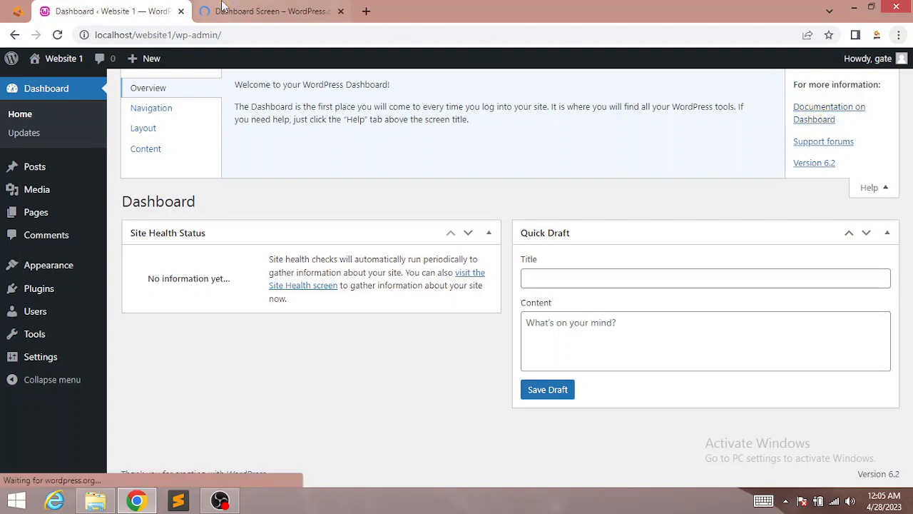
{"action": "left_click", "coordinate": [271, 11]}
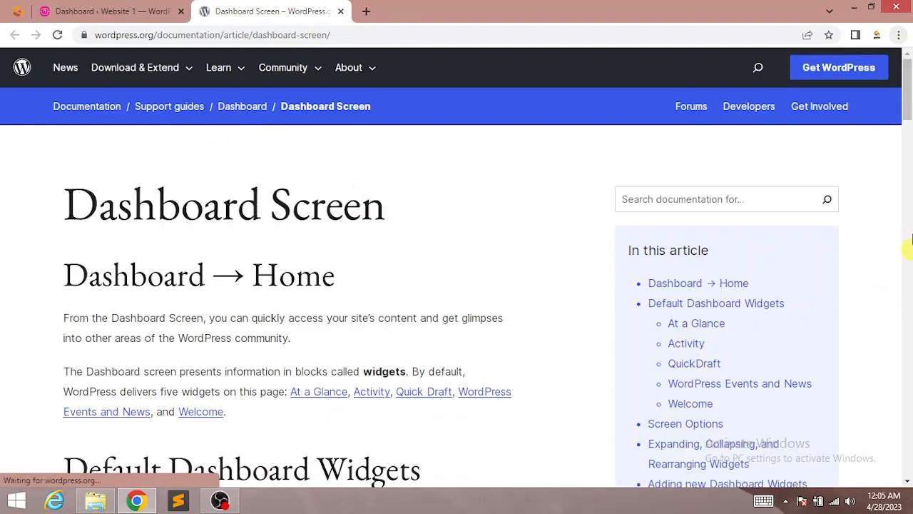
{"action": "scroll", "coordinate": [908, 106], "scroll_direction": "down", "scroll_amount": 1}
{"action": "left_click_drag", "start_coordinate": [909, 106], "coordinate": [908, 126]}
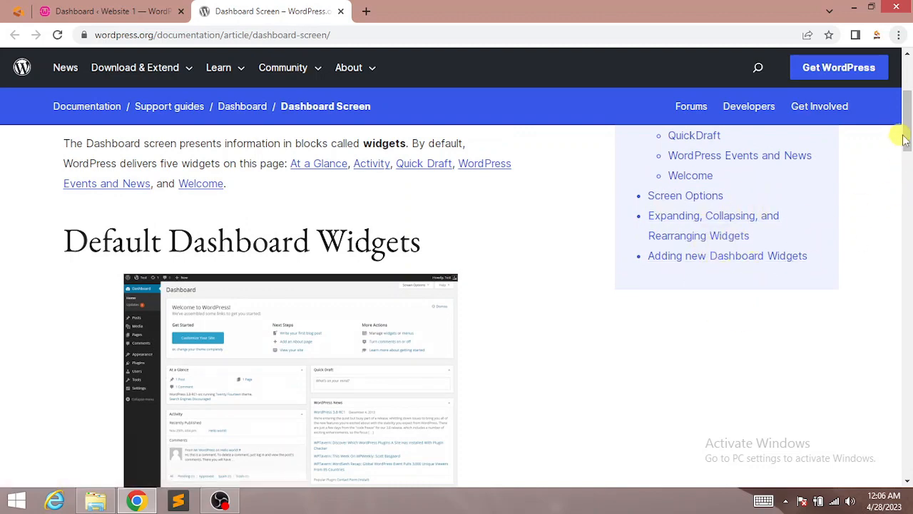
{"action": "left_click_drag", "start_coordinate": [906, 139], "coordinate": [907, 85]}
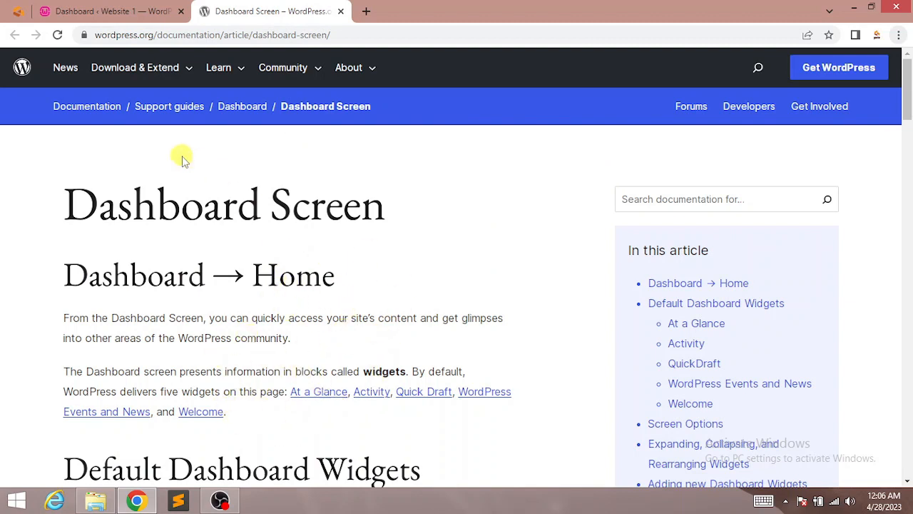
Step: Open 'Support forums' from the dashboard Help panel in a third tab, then return to the Website 1 dashboard
{"action": "left_click", "coordinate": [142, 17]}
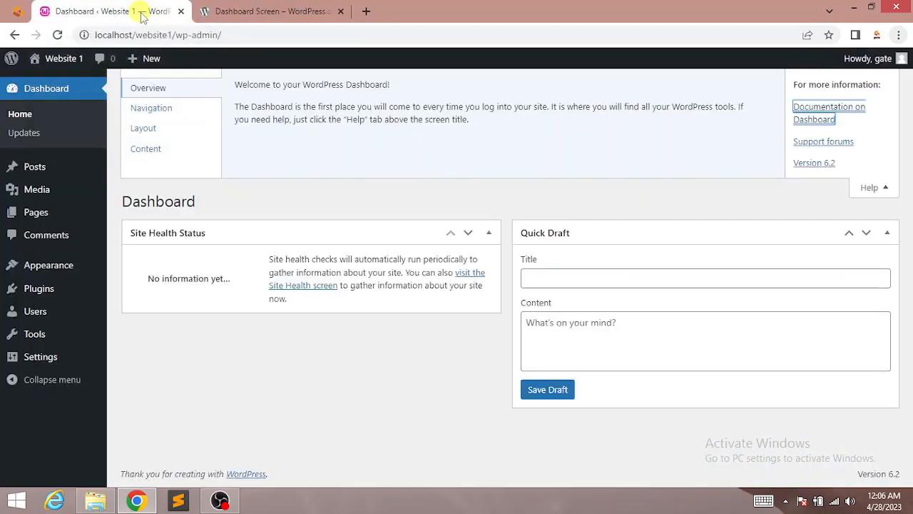
{"action": "left_click", "coordinate": [819, 146]}
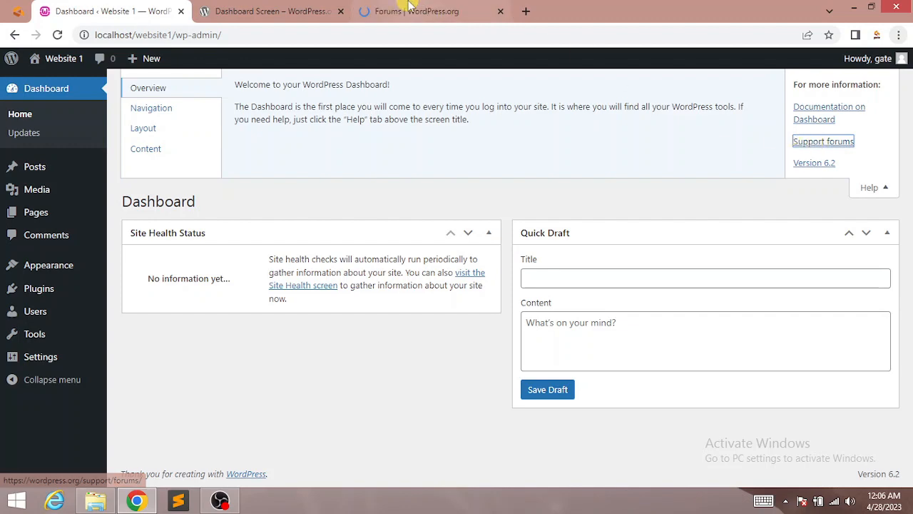
{"action": "left_click", "coordinate": [408, 8]}
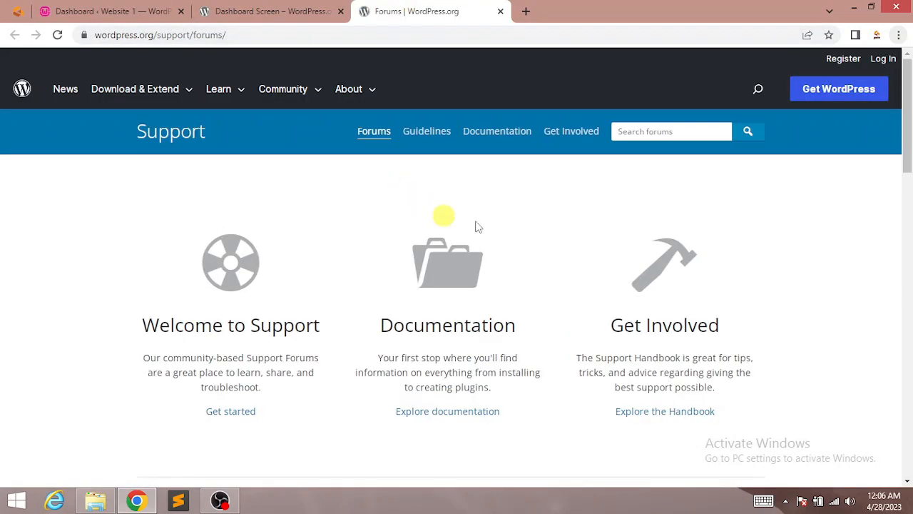
{"action": "mouse_move", "coordinate": [907, 147]}
{"action": "left_mouse_down"}
{"action": "mouse_move", "coordinate": [909, 323]}
{"action": "mouse_move", "coordinate": [908, 142]}
{"action": "left_mouse_up"}
{"action": "mouse_move", "coordinate": [214, 103]}
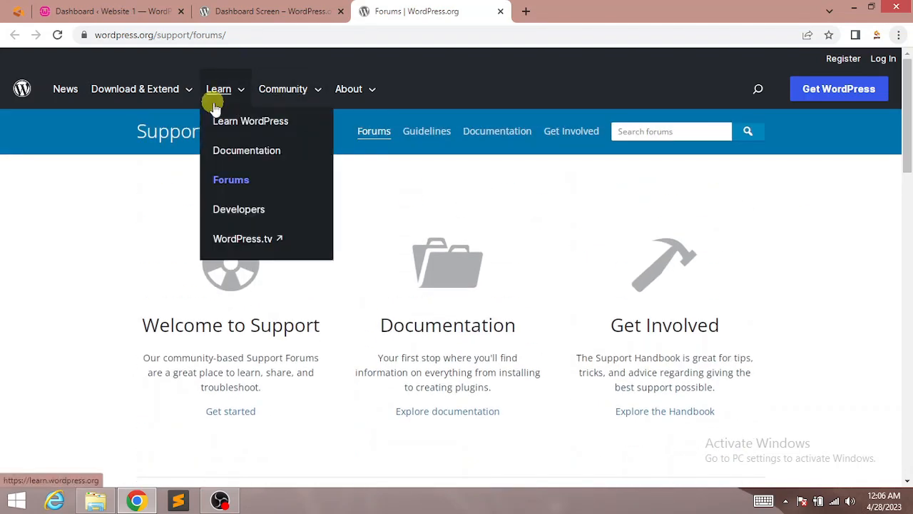
{"action": "left_click", "coordinate": [114, 11]}
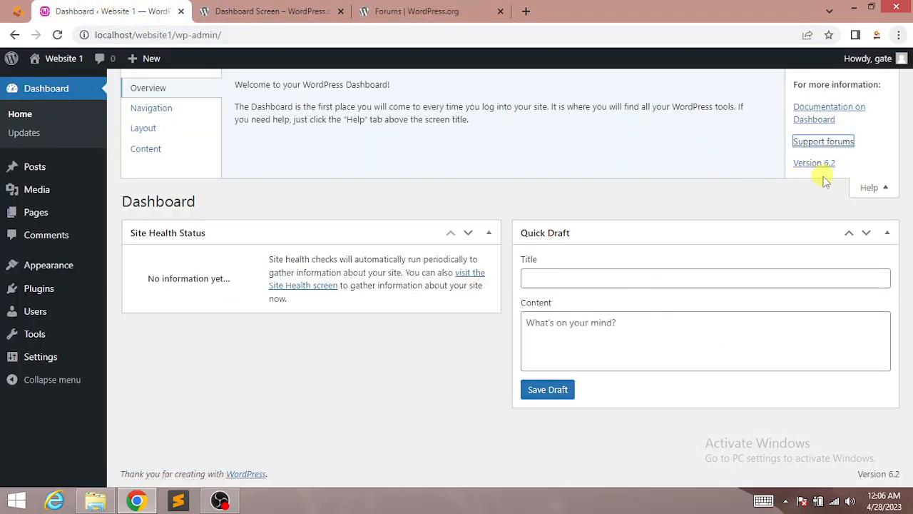
Step: Collapse Help, view the Website 1 front page, then return to admin and open Updates
{"action": "left_click", "coordinate": [880, 191]}
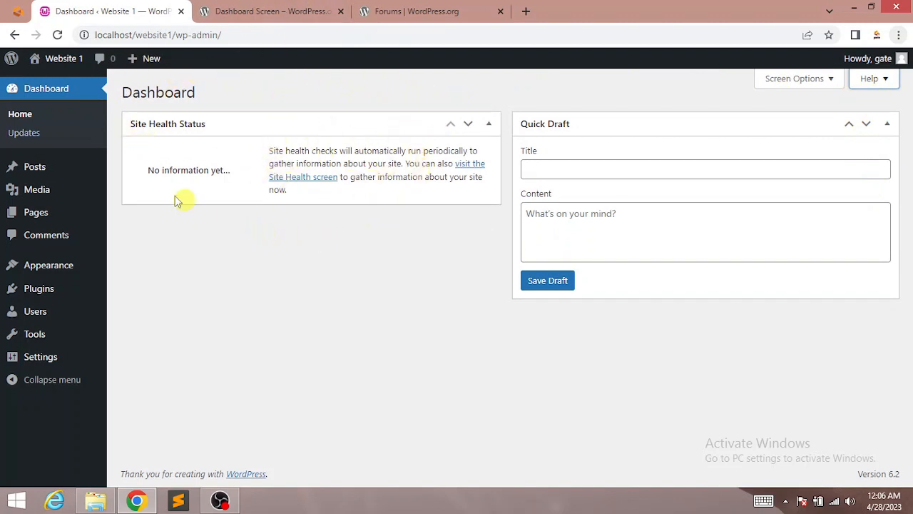
{"action": "mouse_move", "coordinate": [37, 58]}
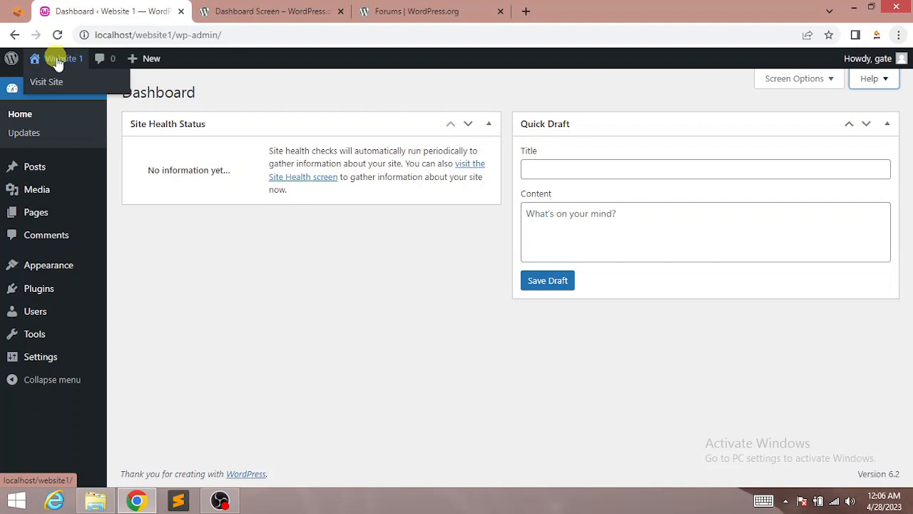
{"action": "left_click", "coordinate": [57, 62]}
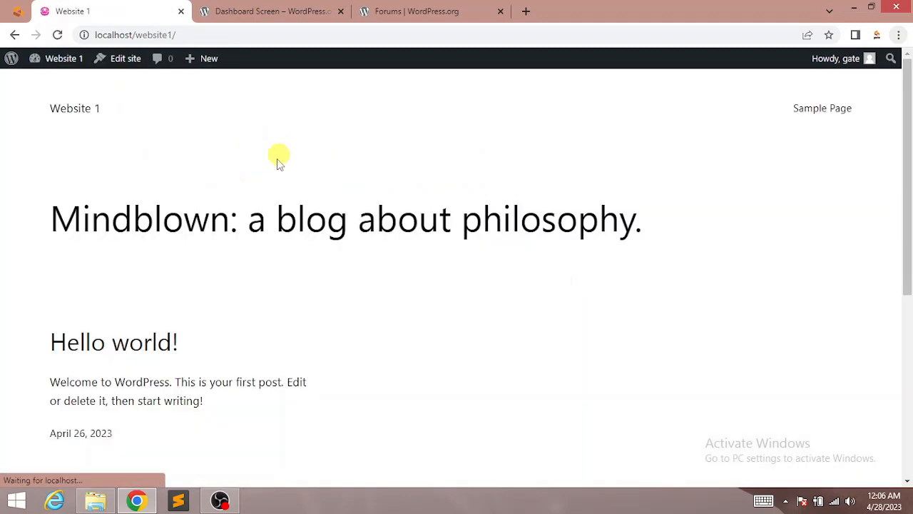
{"action": "mouse_move", "coordinate": [909, 167]}
{"action": "left_mouse_down"}
{"action": "mouse_move", "coordinate": [911, 331]}
{"action": "mouse_move", "coordinate": [911, 86]}
{"action": "mouse_move", "coordinate": [911, 266]}
{"action": "mouse_move", "coordinate": [911, 149]}
{"action": "left_mouse_up"}
{"action": "mouse_move", "coordinate": [43, 60]}
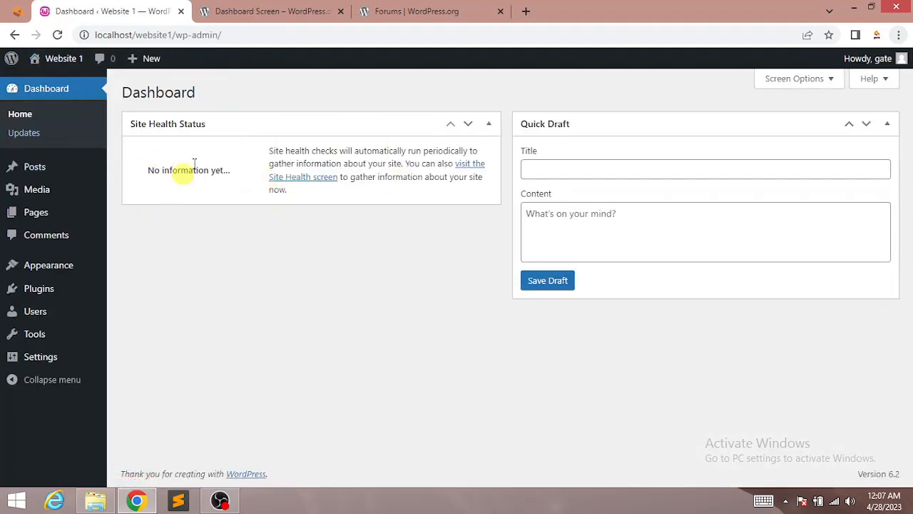
{"action": "left_click", "coordinate": [23, 120]}
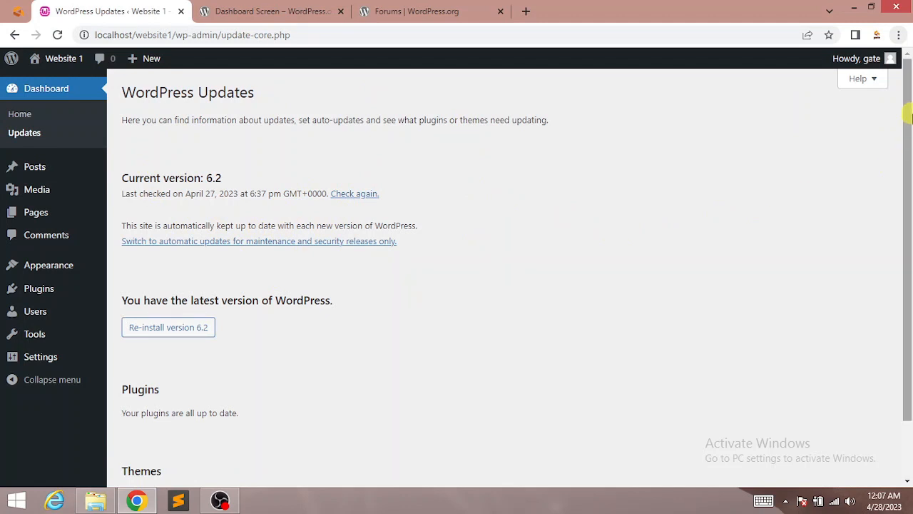
Step: Scroll the Updates page to confirm WordPress 6.2, plugins and themes are all up to date
{"action": "left_click_drag", "start_coordinate": [907, 117], "coordinate": [906, 216]}
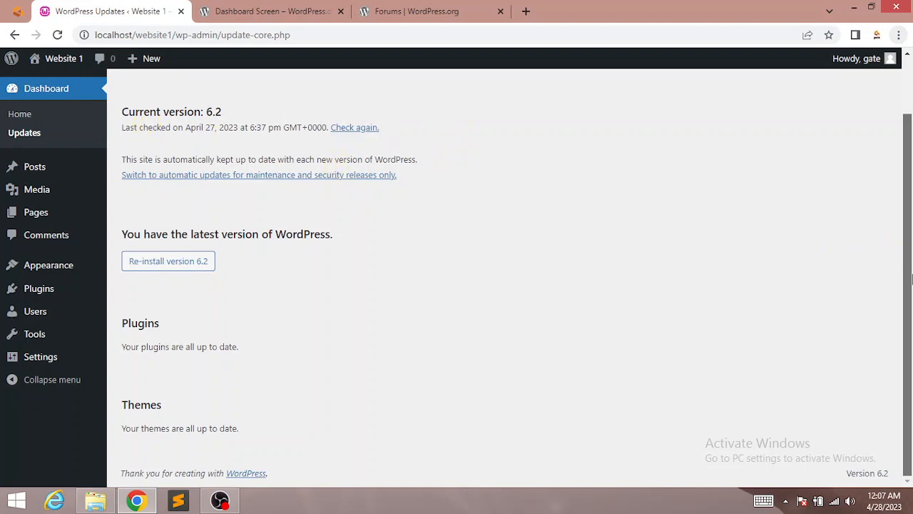
{"action": "scroll", "coordinate": [435, 257], "scroll_direction": "up", "scroll_amount": 1}
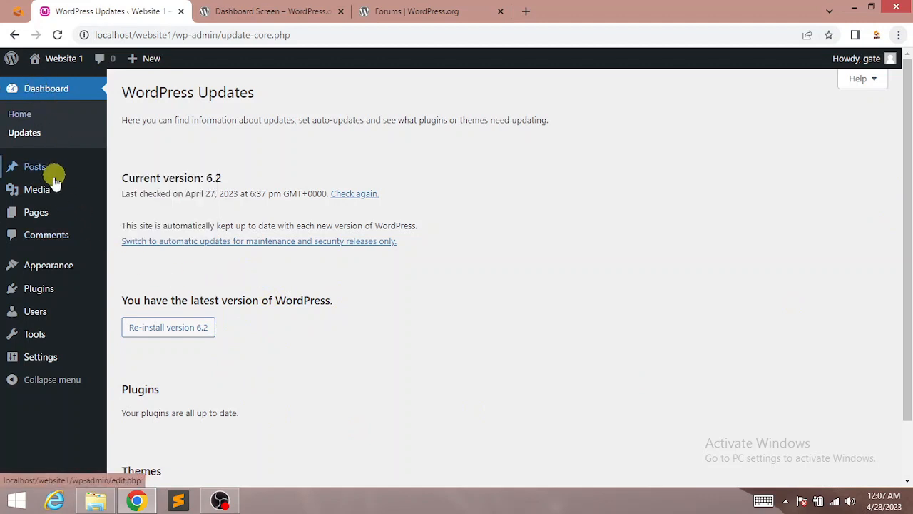
{"action": "mouse_move", "coordinate": [27, 169]}
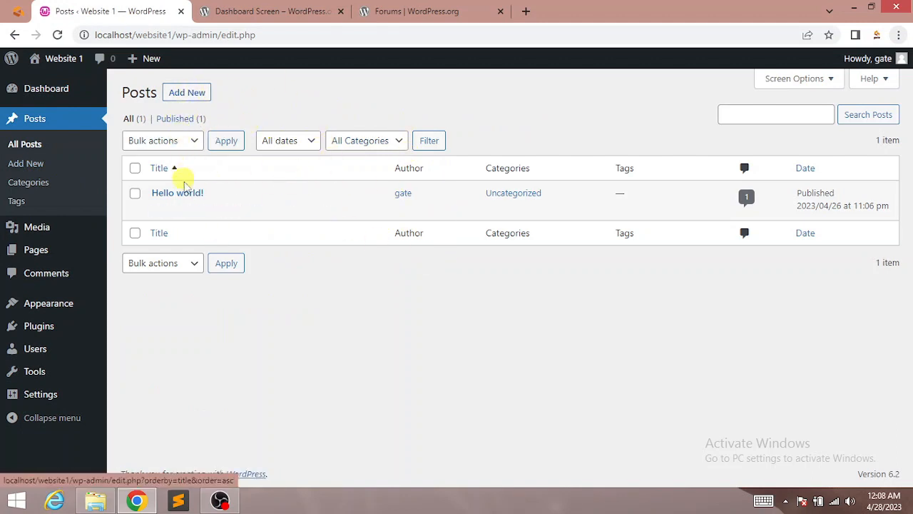
Step: Check the posts Bulk actions list without choosing anything, then open the posts Screen Options
{"action": "left_click", "coordinate": [177, 145]}
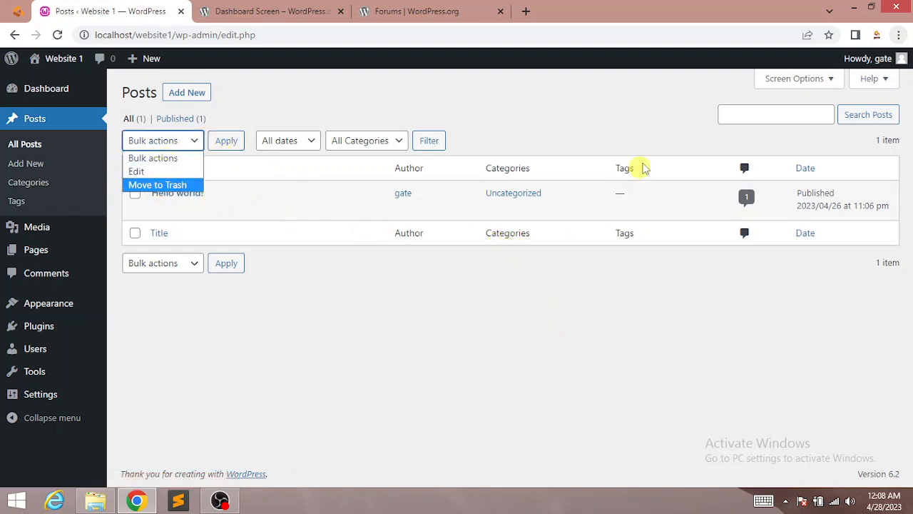
{"action": "left_click", "coordinate": [569, 121]}
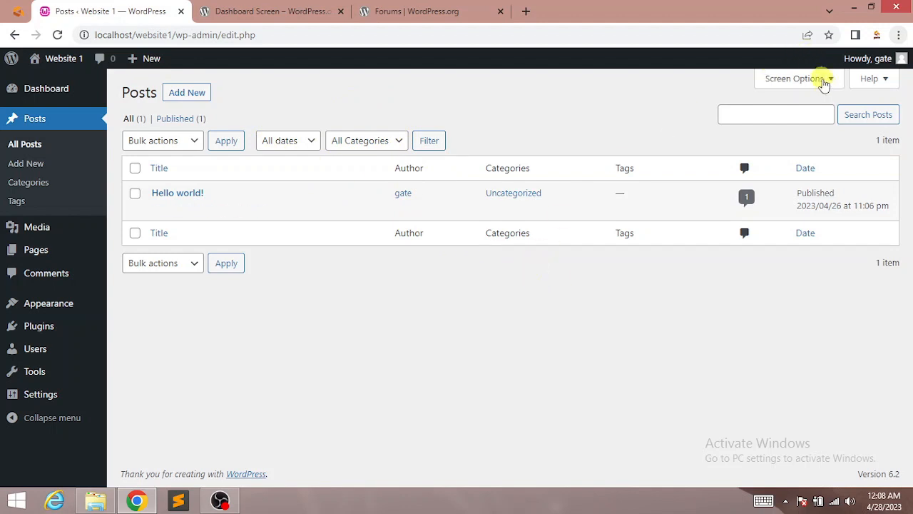
{"action": "left_click", "coordinate": [824, 80]}
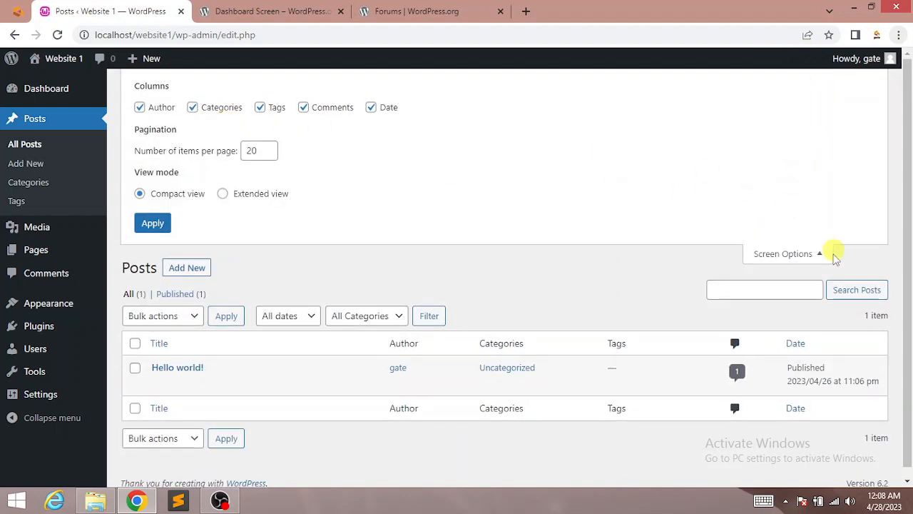
Step: Hide the Author, Categories, Comments and Date columns, then restore Categories, Comments and Date
{"action": "left_click", "coordinate": [791, 256]}
{"action": "left_click", "coordinate": [822, 81]}
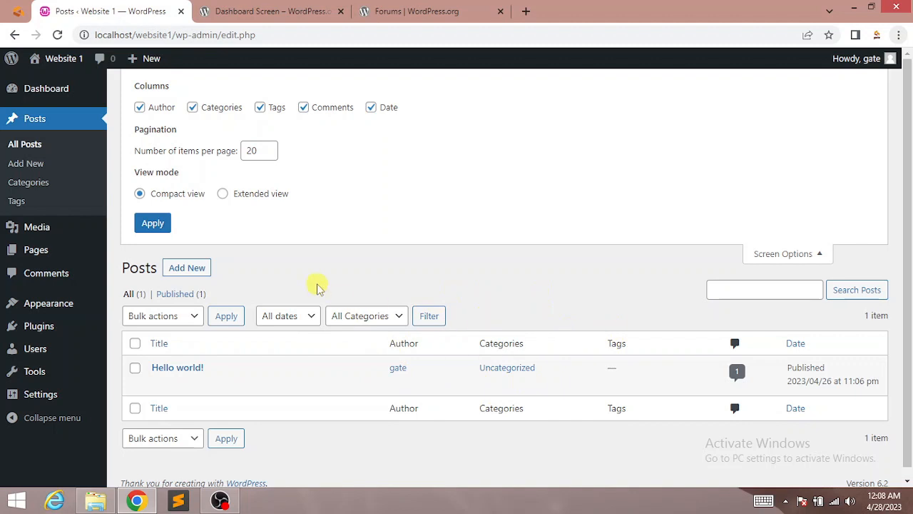
{"action": "left_click", "coordinate": [140, 107]}
{"action": "left_click", "coordinate": [192, 107]}
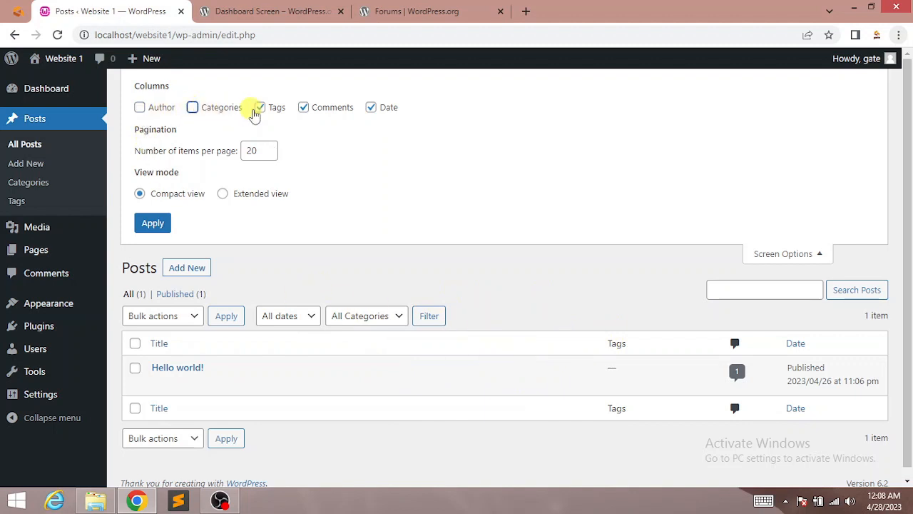
{"action": "left_click", "coordinate": [316, 109]}
{"action": "left_click", "coordinate": [389, 110]}
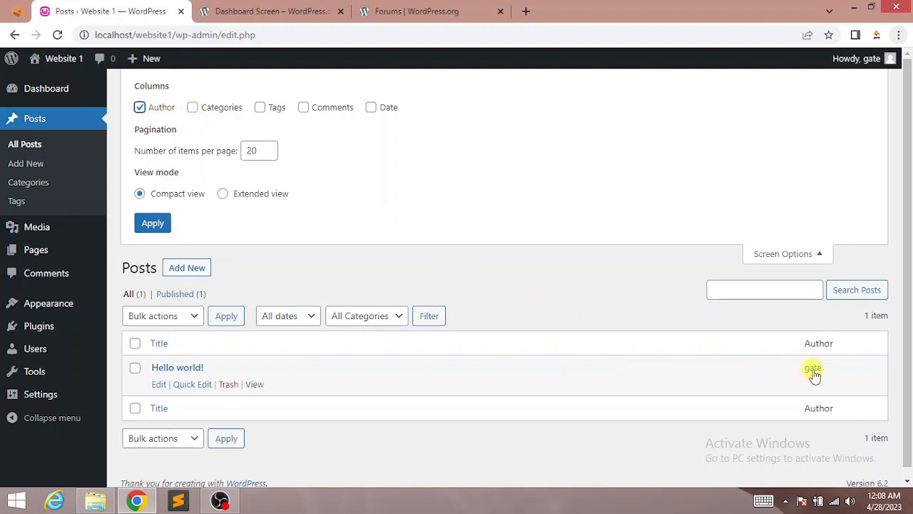
{"action": "left_click", "coordinate": [192, 108]}
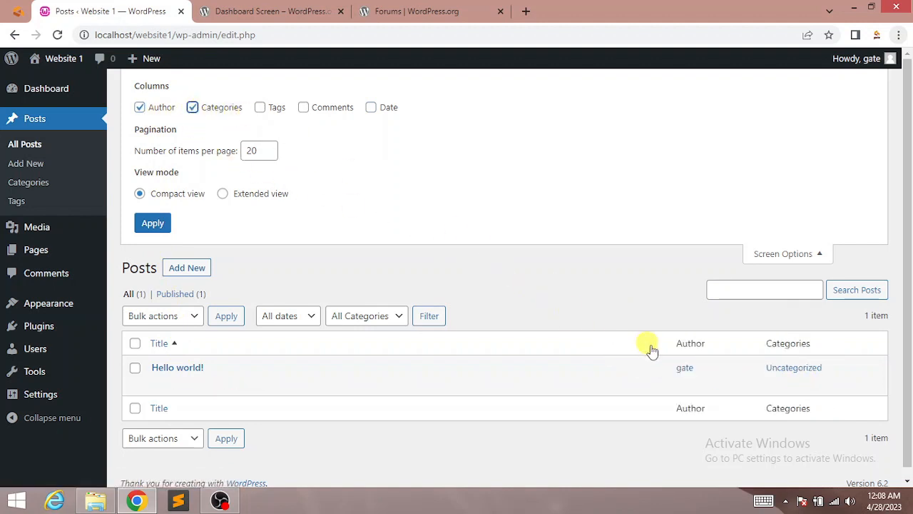
{"action": "left_click", "coordinate": [303, 108]}
{"action": "left_click", "coordinate": [371, 108]}
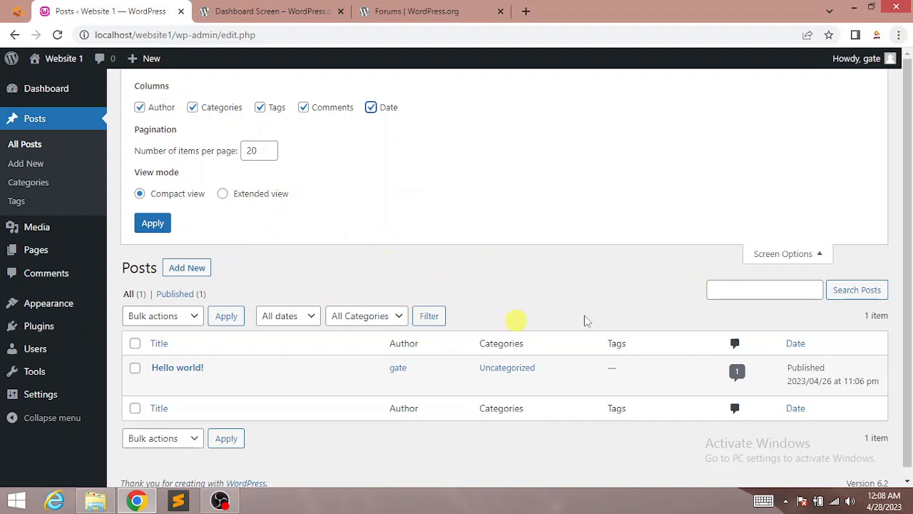
Step: Close, reopen and close the posts list Screen Options panel again
{"action": "left_click", "coordinate": [810, 257]}
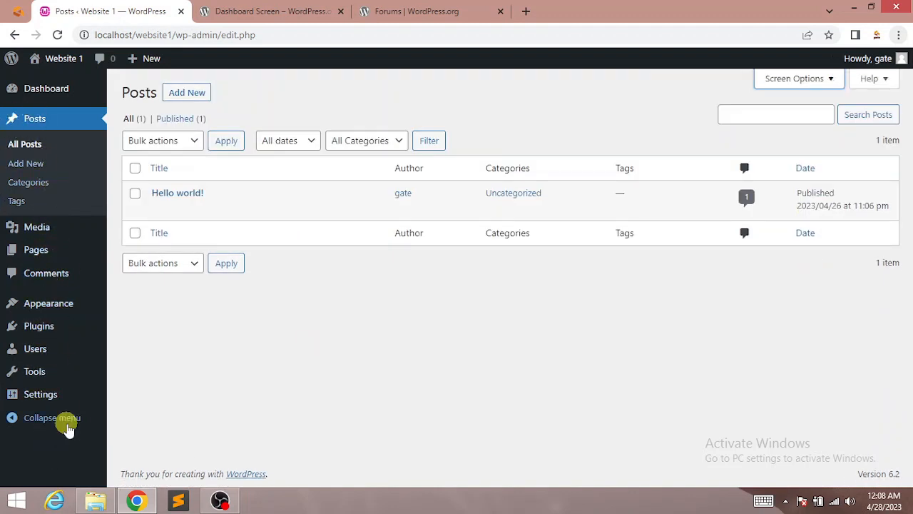
{"action": "left_click", "coordinate": [810, 82]}
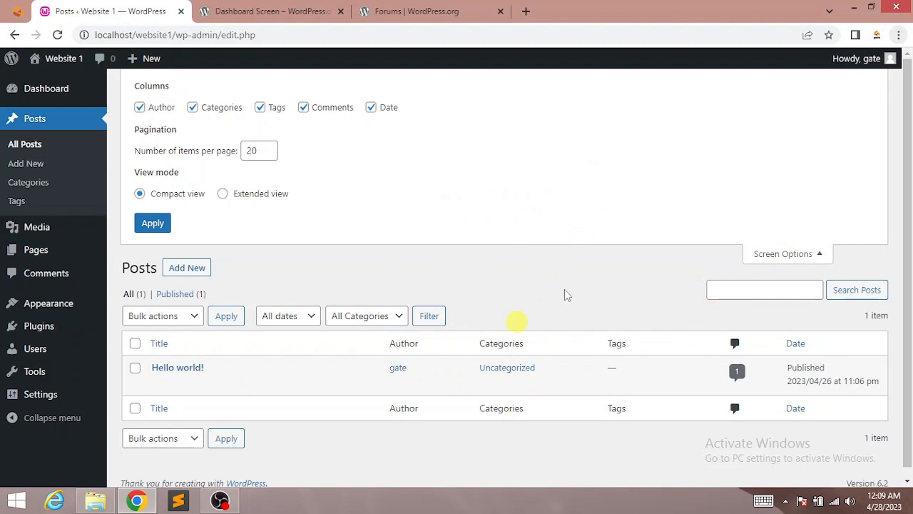
{"action": "left_click", "coordinate": [787, 256]}
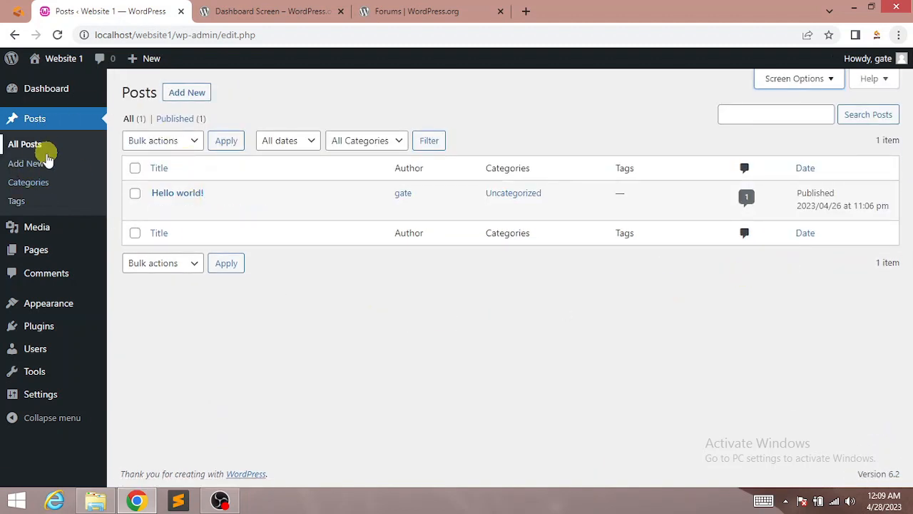
{"action": "left_click", "coordinate": [29, 166]}
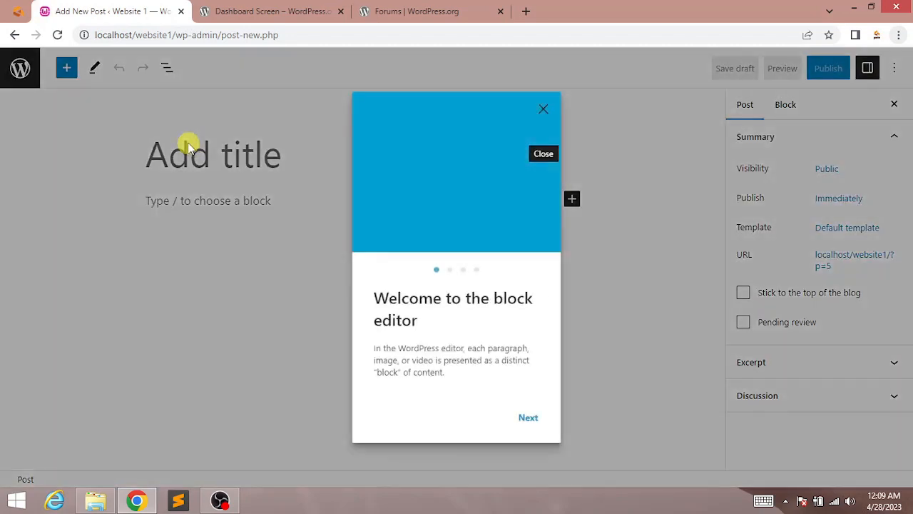
{"action": "left_click", "coordinate": [546, 108]}
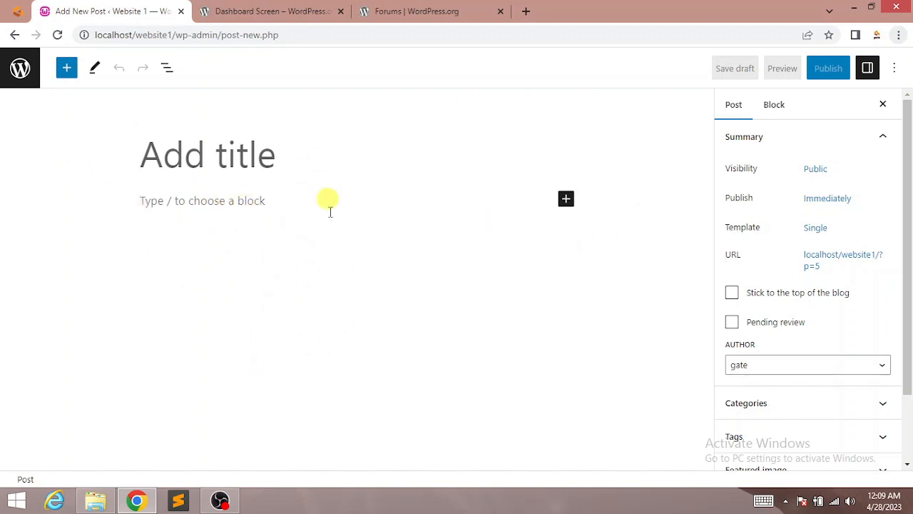
{"action": "left_click", "coordinate": [19, 68]}
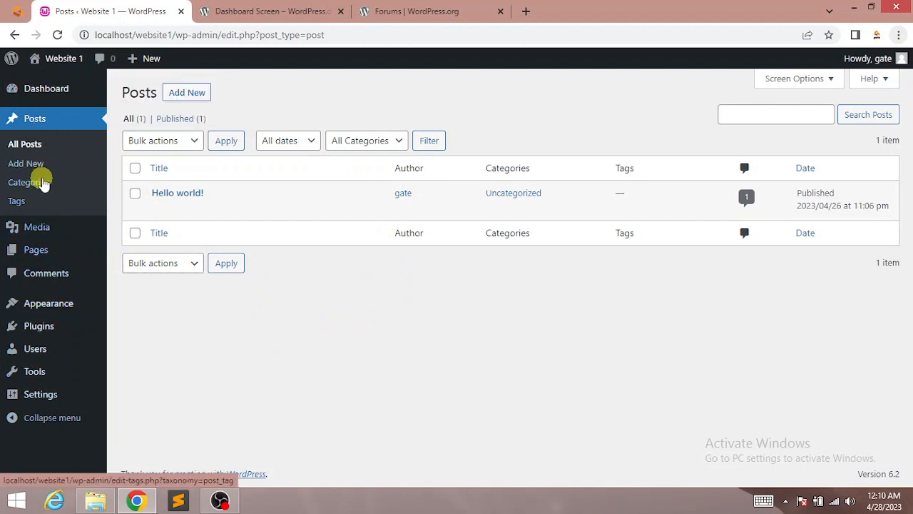
Step: Open Media > Library and bring up the Add New 'Drop files to upload' panel
{"action": "mouse_move", "coordinate": [19, 251]}
{"action": "mouse_move", "coordinate": [51, 229]}
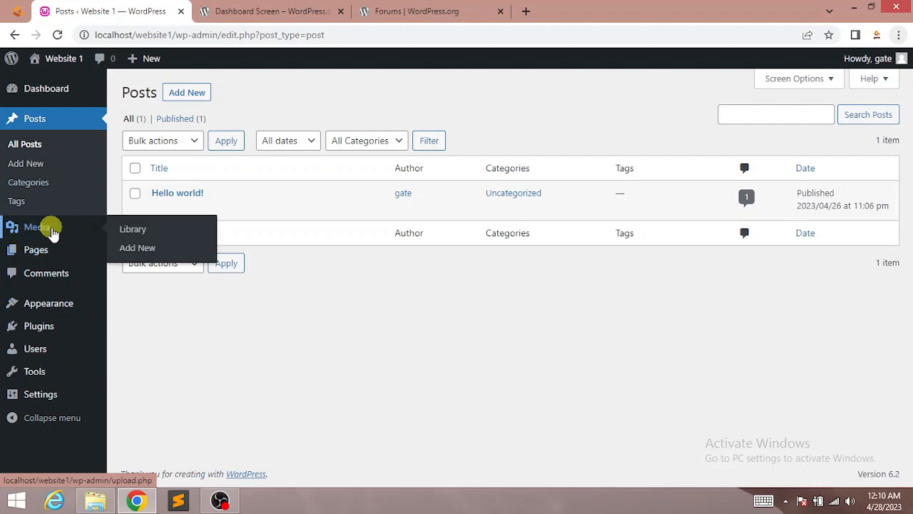
{"action": "left_click", "coordinate": [39, 228]}
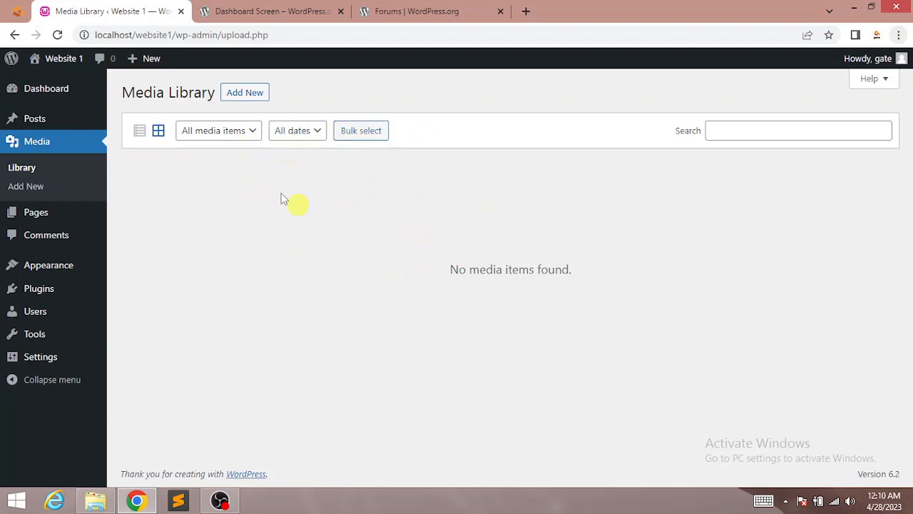
{"action": "left_click", "coordinate": [245, 94]}
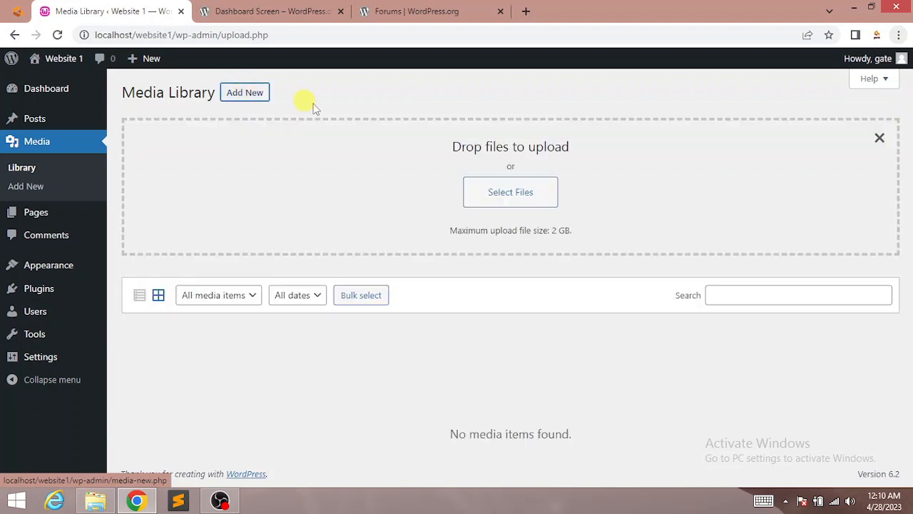
{"action": "left_click", "coordinate": [879, 137]}
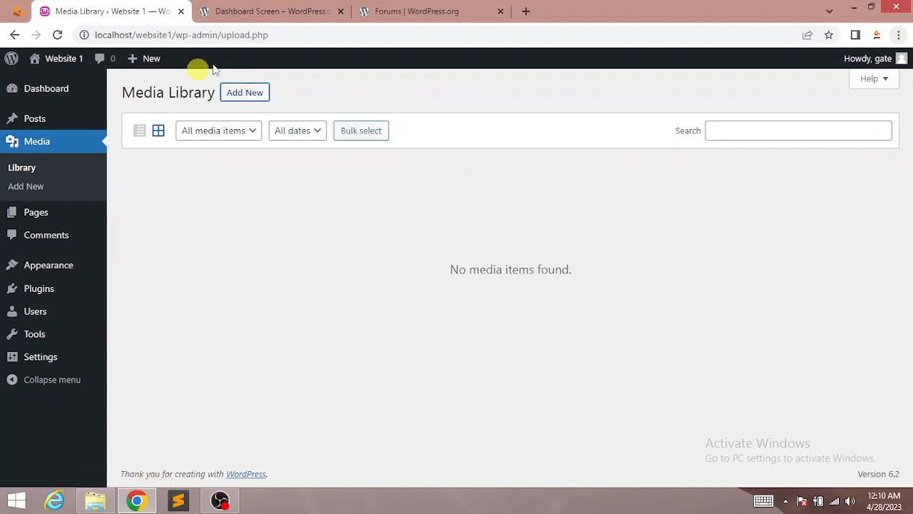
{"action": "left_click", "coordinate": [252, 97]}
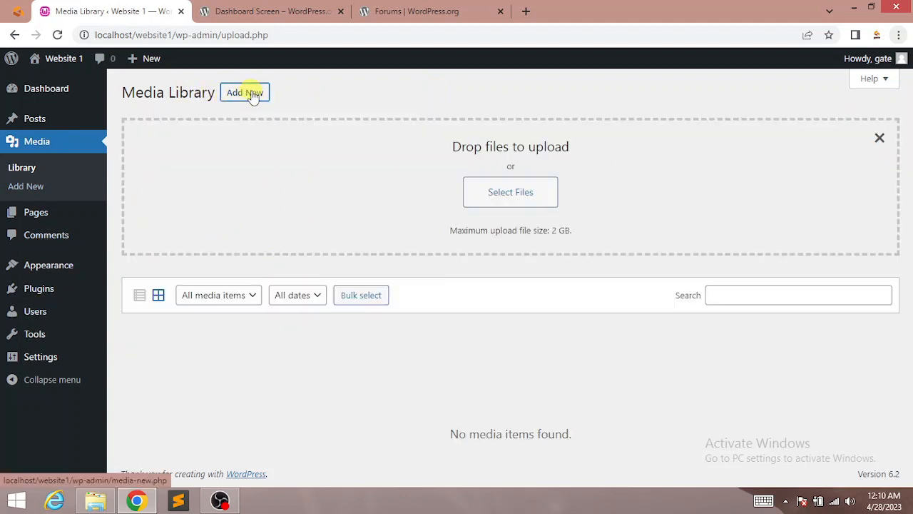
{"action": "left_click", "coordinate": [504, 194]}
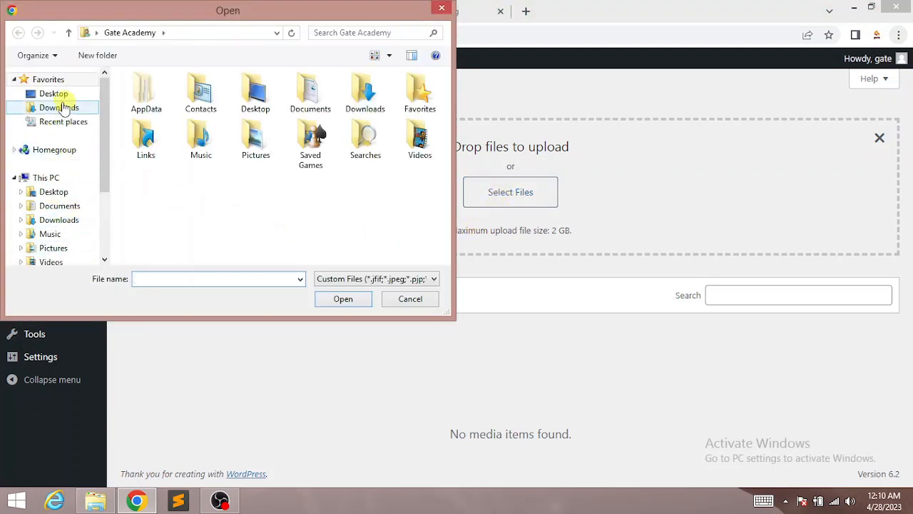
{"action": "scroll", "coordinate": [100, 184], "scroll_direction": "down", "scroll_amount": 2}
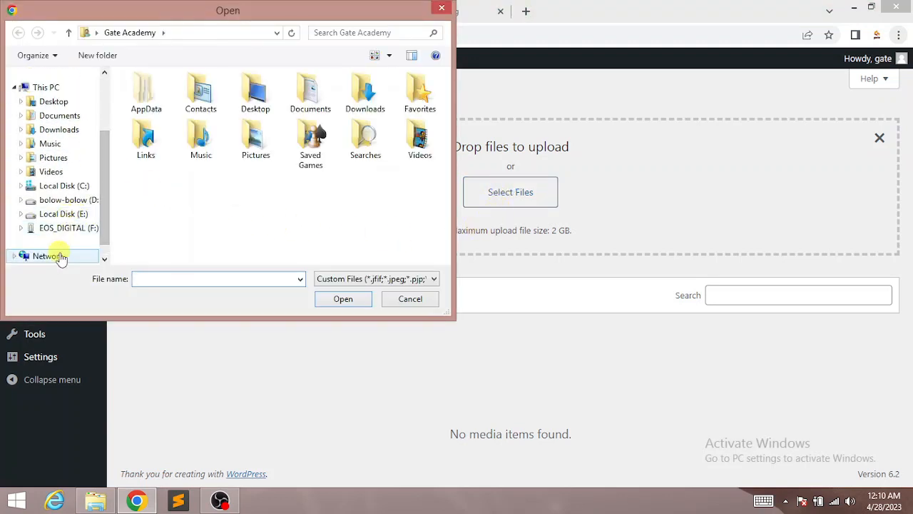
{"action": "left_click", "coordinate": [65, 201]}
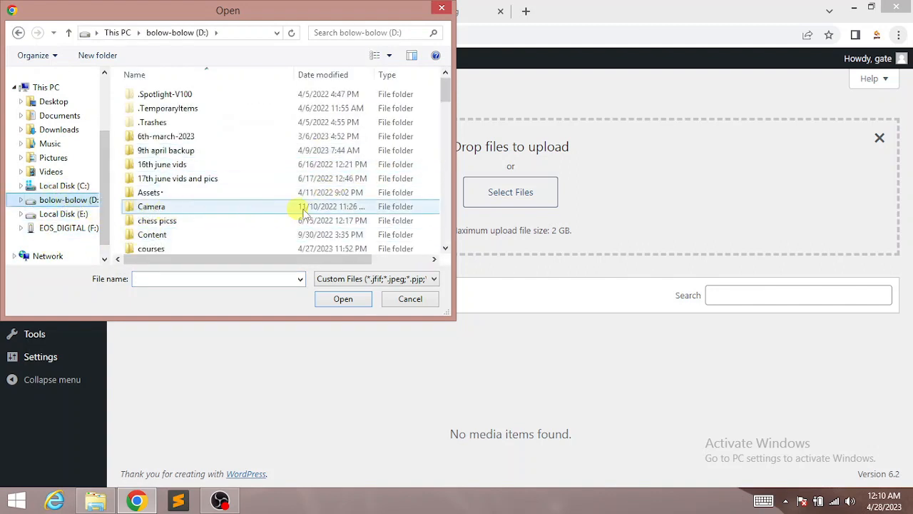
{"action": "double_click", "coordinate": [199, 225]}
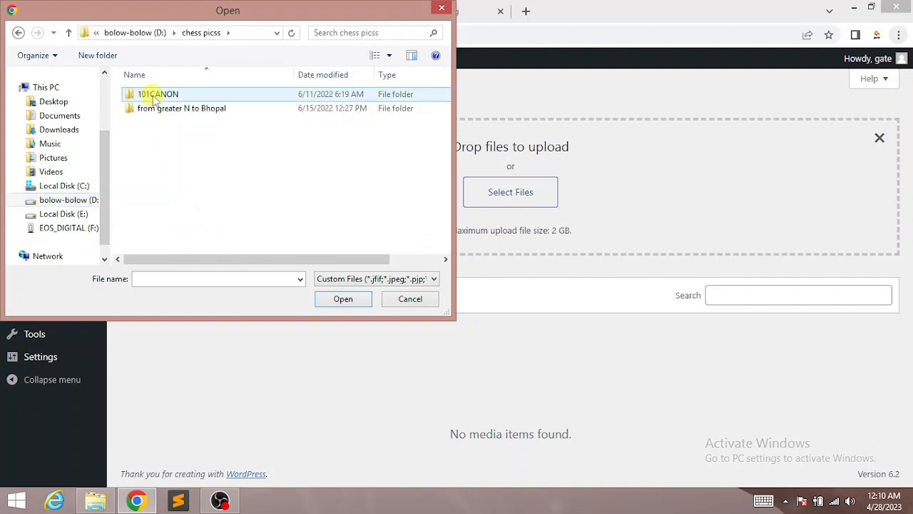
{"action": "double_click", "coordinate": [151, 95]}
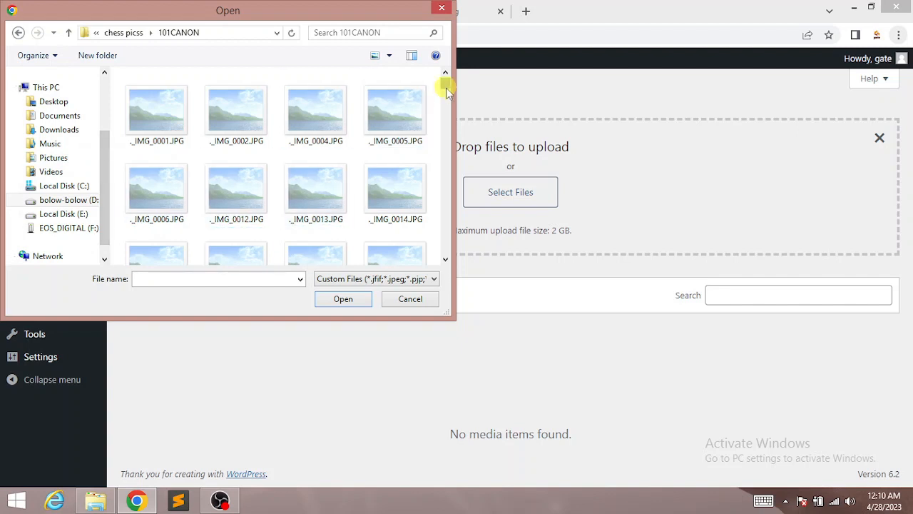
{"action": "left_click", "coordinate": [445, 260]}
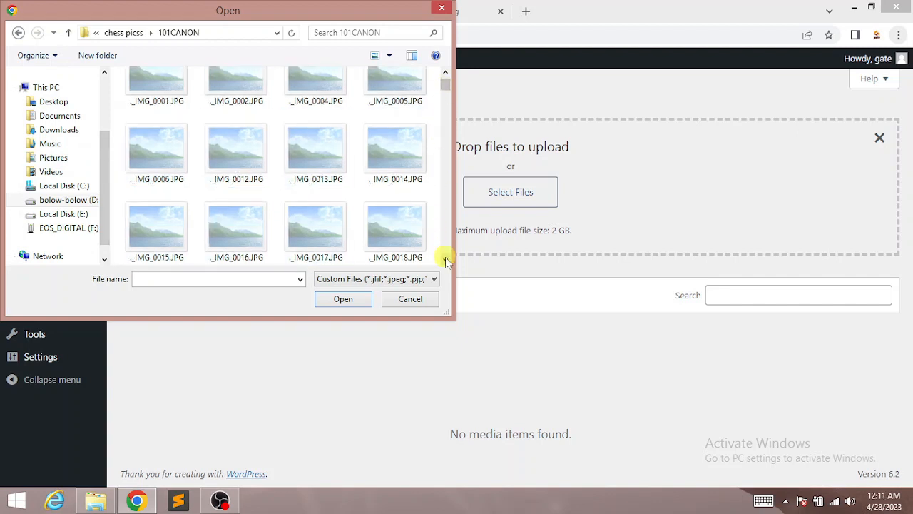
{"action": "left_click", "coordinate": [316, 139]}
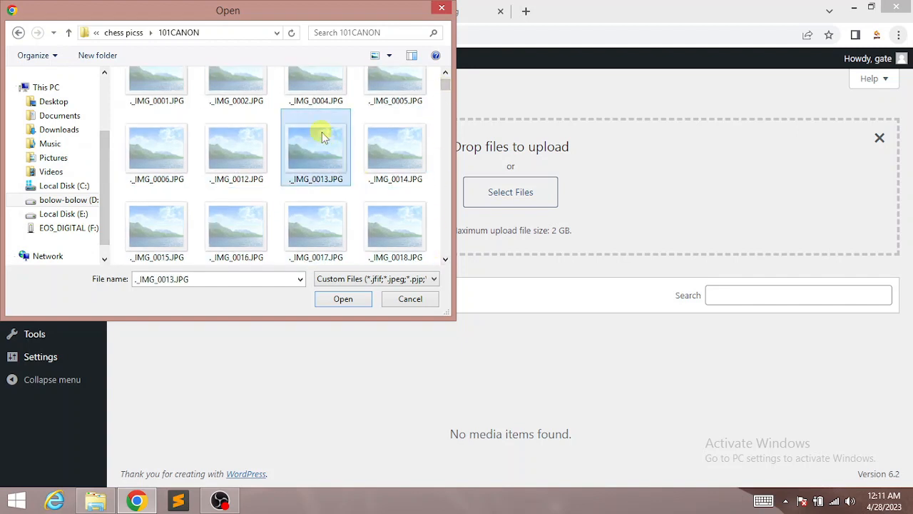
{"action": "left_click", "coordinate": [341, 300]}
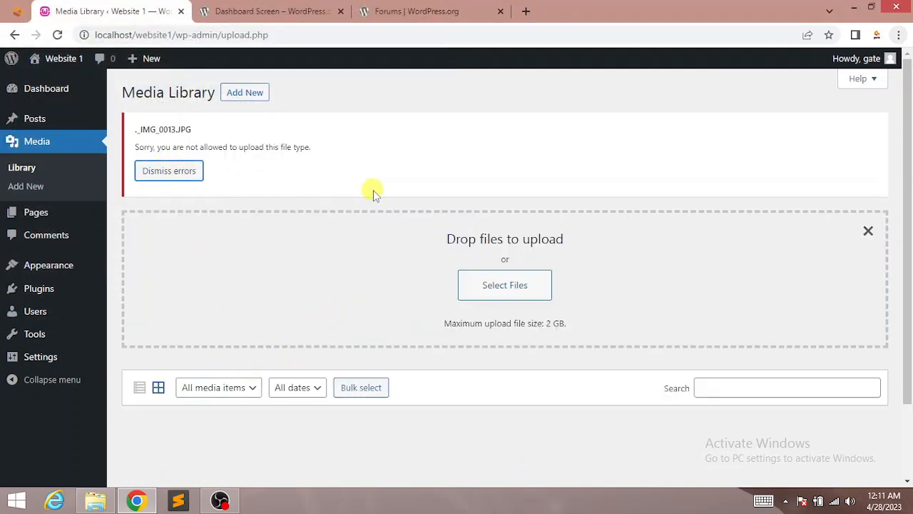
{"action": "left_click", "coordinate": [159, 174]}
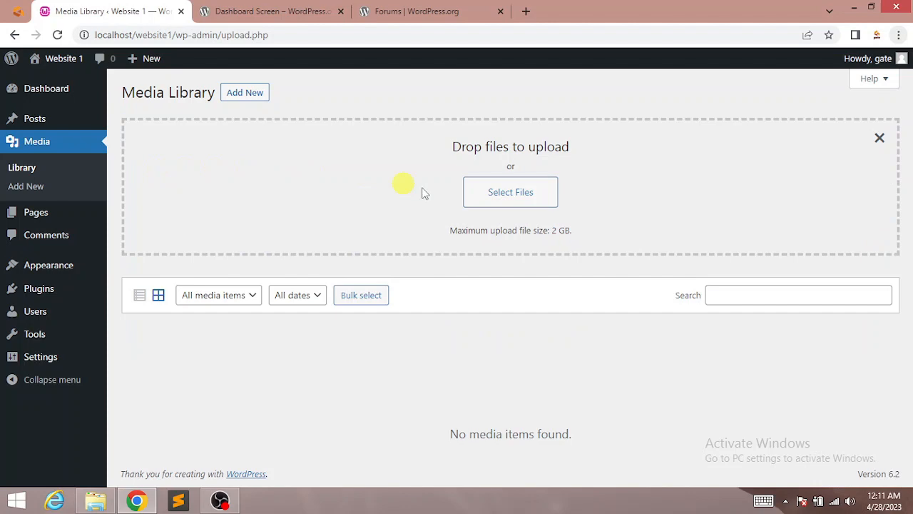
Step: Upload the chess photo IMG_0013.JPG to the Media Library
{"action": "left_click", "coordinate": [505, 195]}
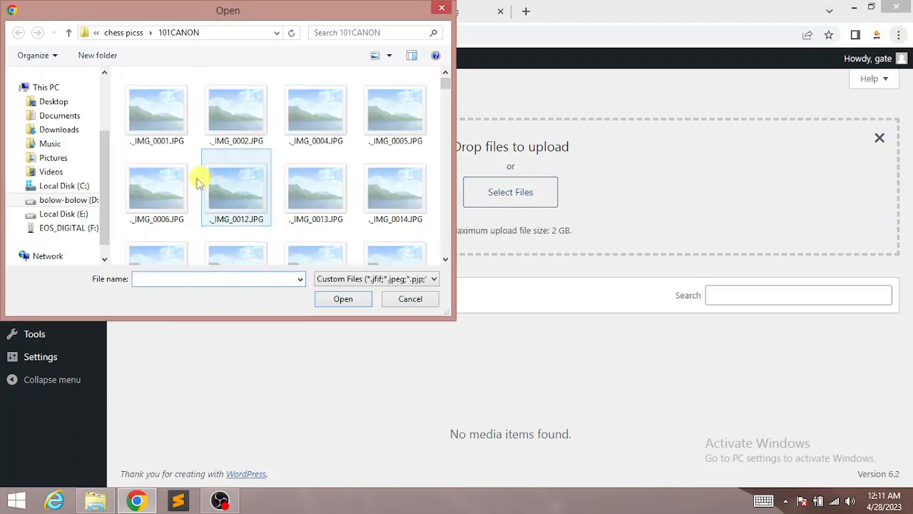
{"action": "left_click_drag", "start_coordinate": [448, 81], "coordinate": [443, 167]}
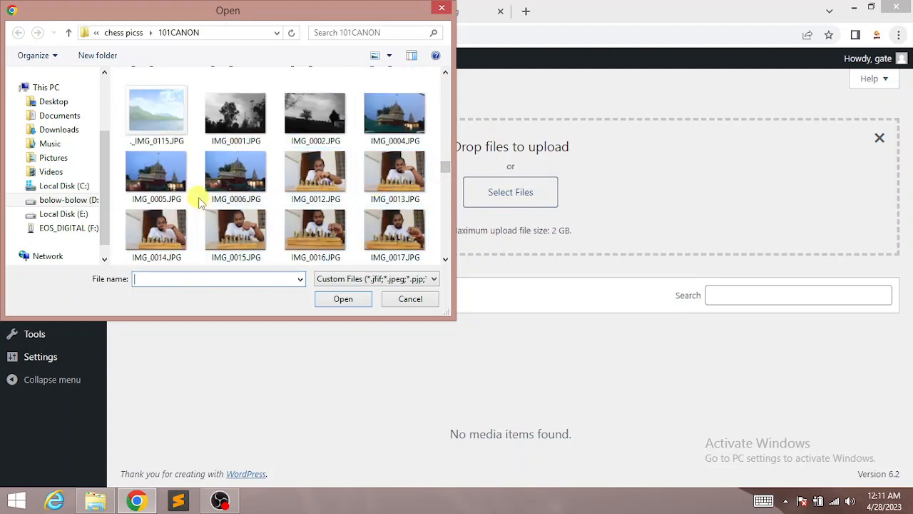
{"action": "left_click", "coordinate": [445, 261]}
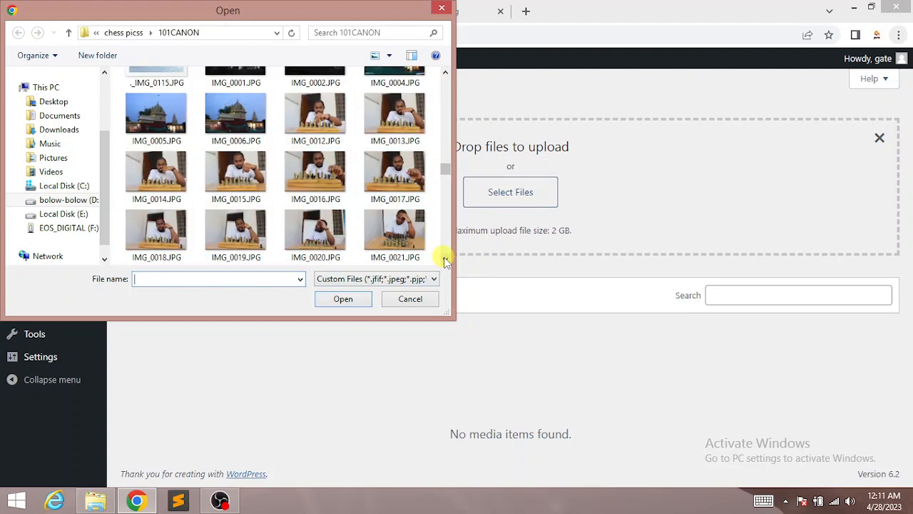
{"action": "left_click", "coordinate": [405, 116]}
{"action": "left_click", "coordinate": [342, 298]}
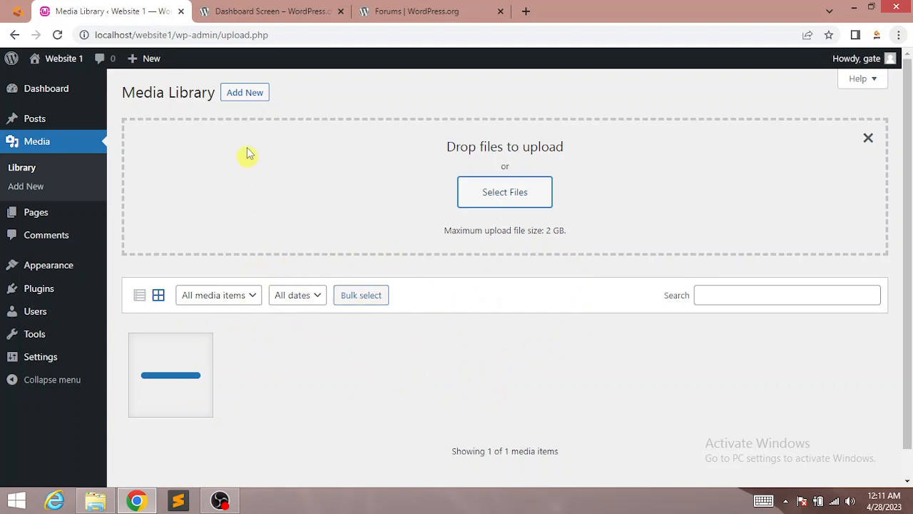
Step: Start uploading IMG_0005.JPG as a second Media Library item
{"action": "left_click", "coordinate": [245, 92]}
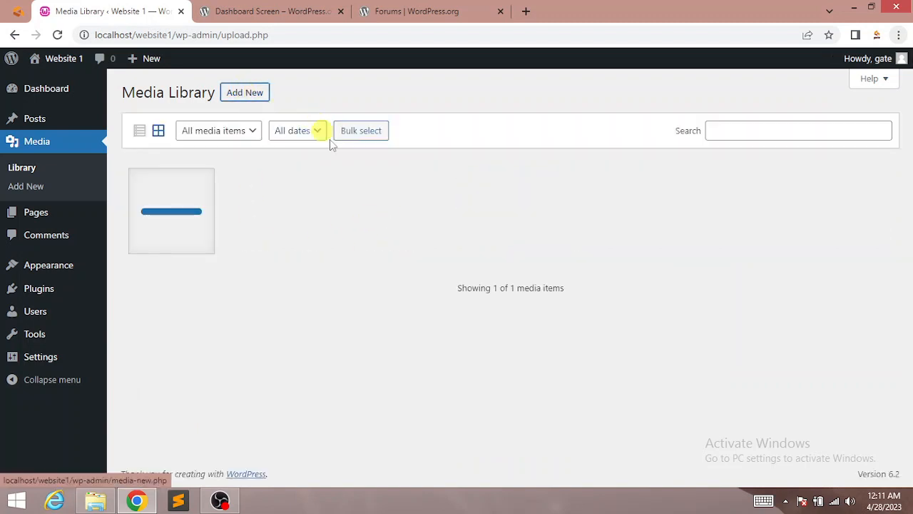
{"action": "left_click", "coordinate": [246, 94]}
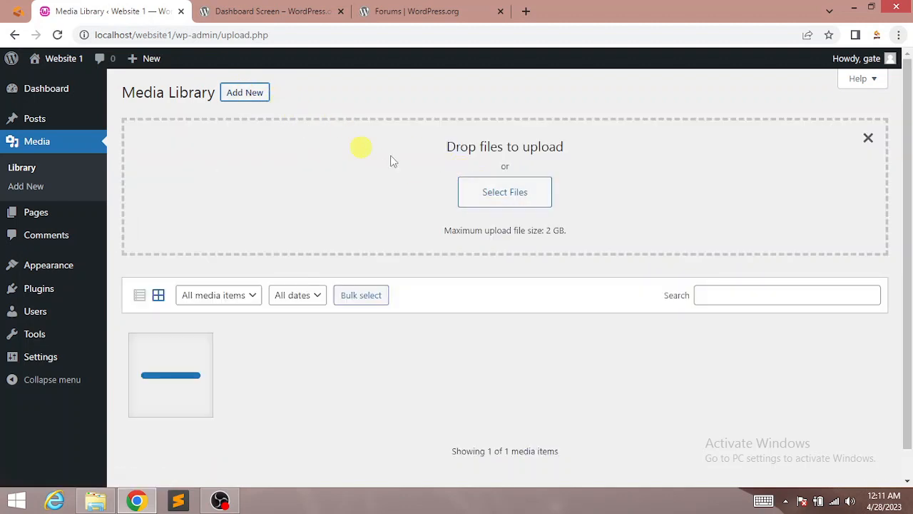
{"action": "left_click", "coordinate": [519, 191]}
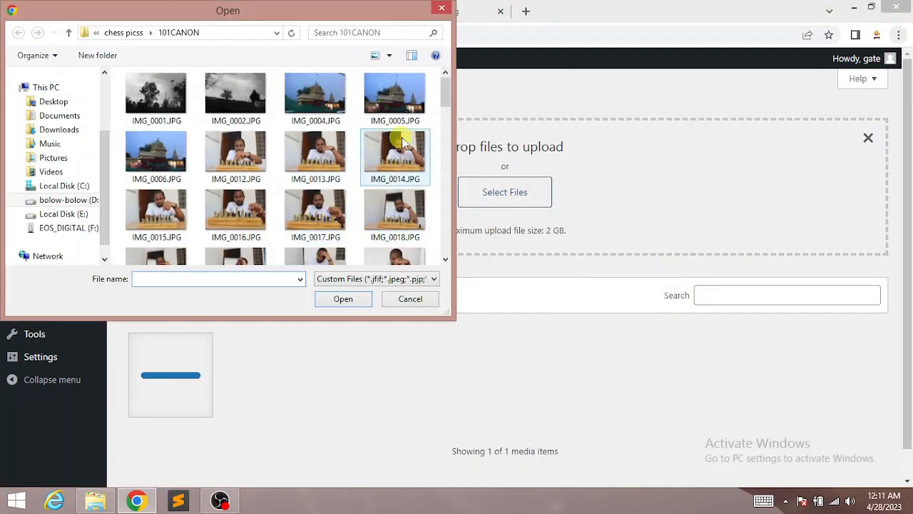
{"action": "left_click_drag", "start_coordinate": [446, 84], "coordinate": [450, 171]}
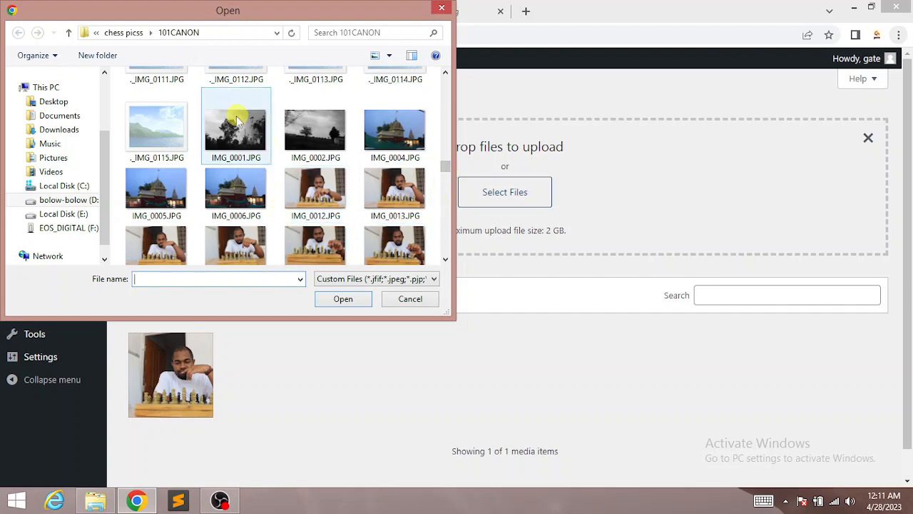
{"action": "left_click", "coordinate": [157, 194]}
{"action": "left_click", "coordinate": [344, 299]}
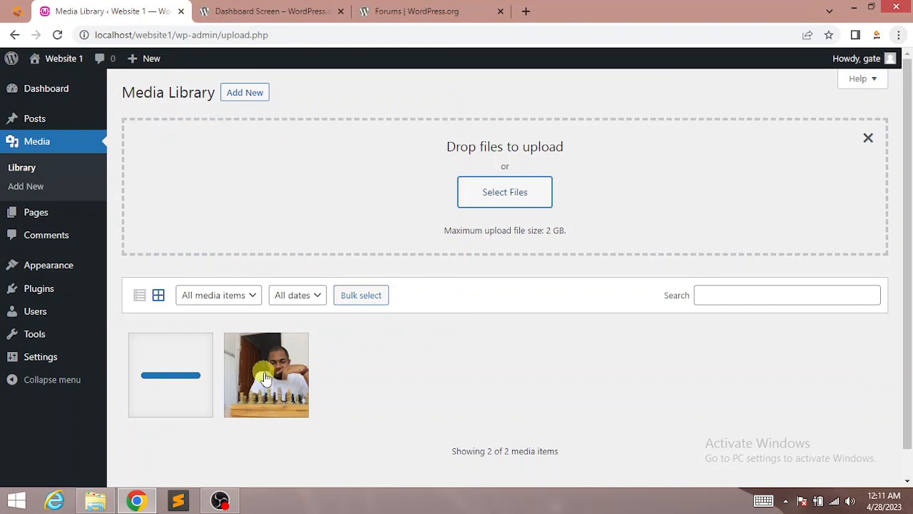
Step: Check the chess photo's details, then open IMG_0005's Attachment details (2560 by 1707, 562 KB)
{"action": "left_click", "coordinate": [266, 374]}
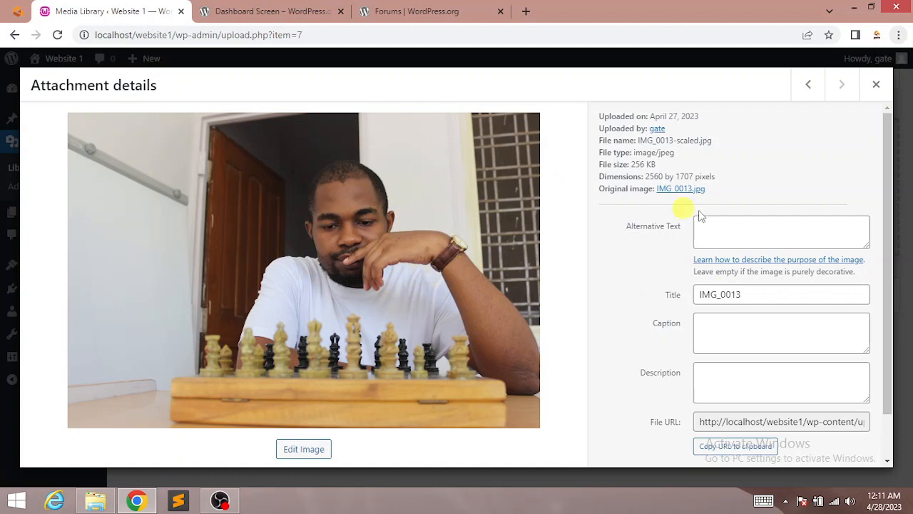
{"action": "left_click", "coordinate": [875, 86]}
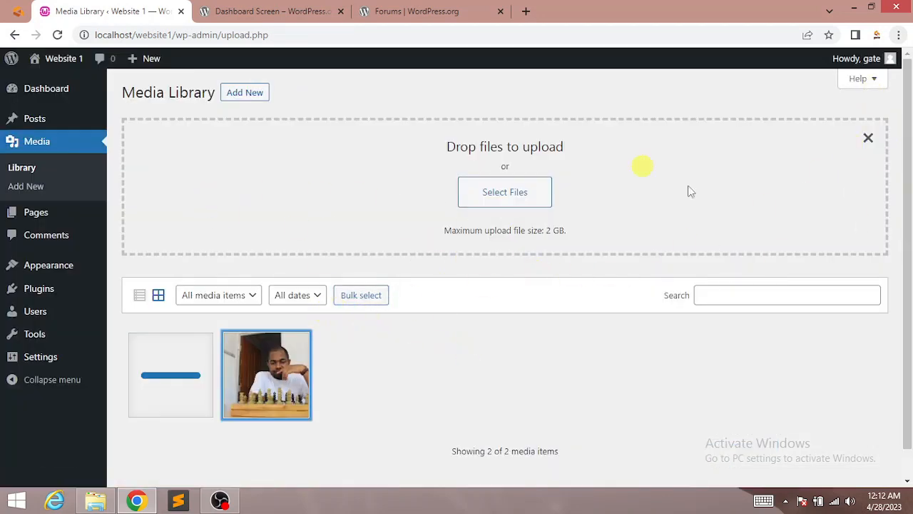
{"action": "scroll", "coordinate": [436, 384], "scroll_direction": "down", "scroll_amount": 1}
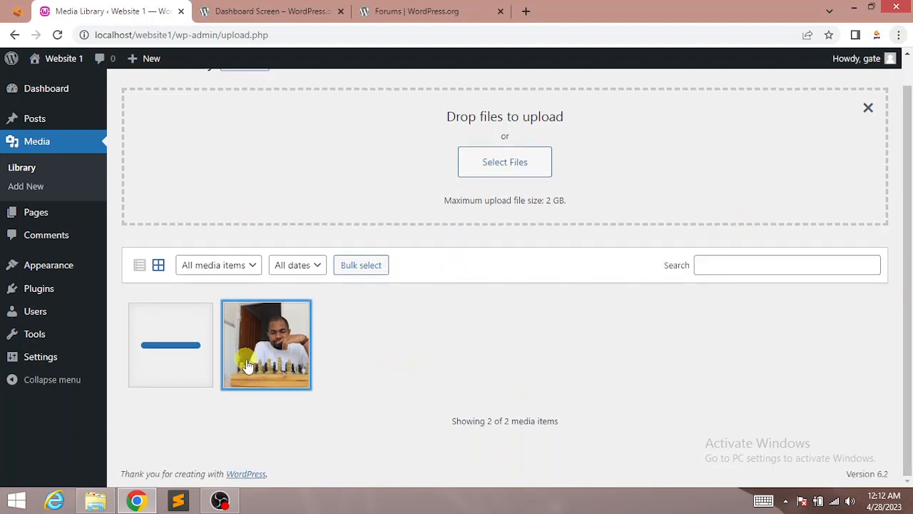
{"action": "left_click", "coordinate": [268, 349]}
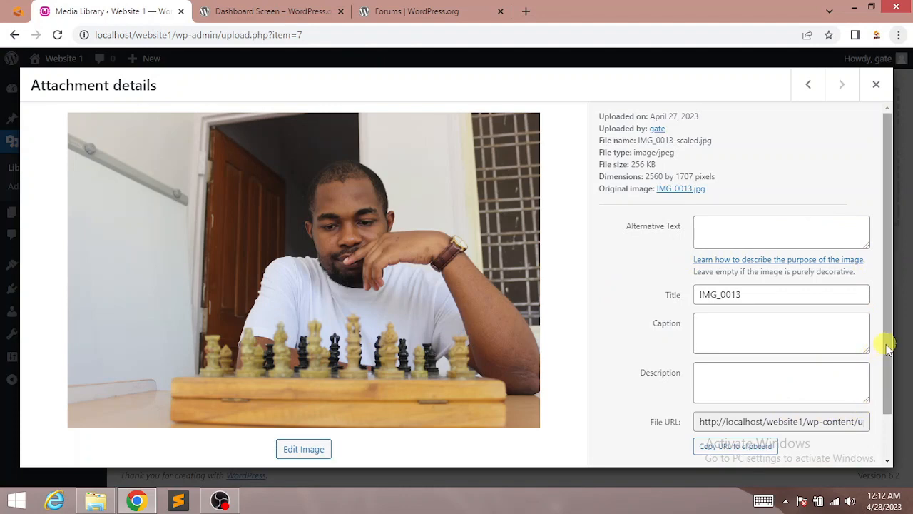
{"action": "left_click_drag", "start_coordinate": [889, 345], "coordinate": [879, 418]}
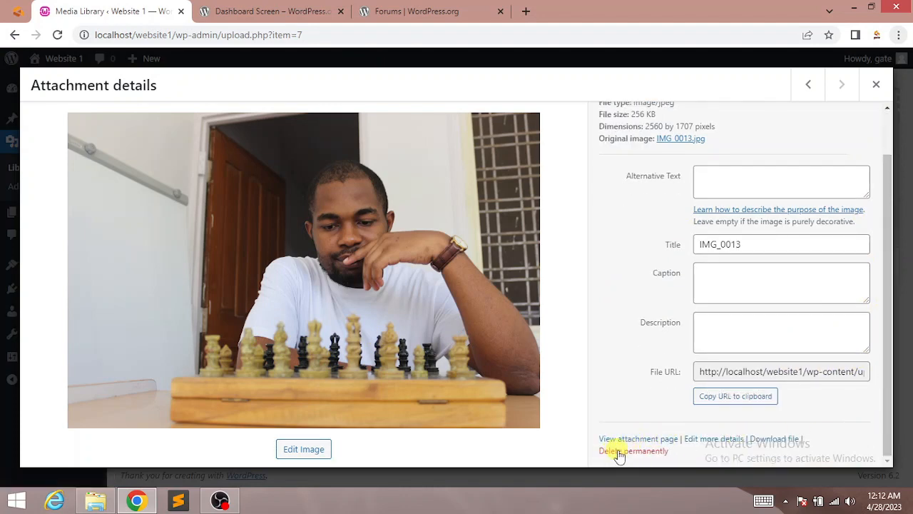
{"action": "left_click", "coordinate": [876, 84]}
{"action": "left_click", "coordinate": [158, 353]}
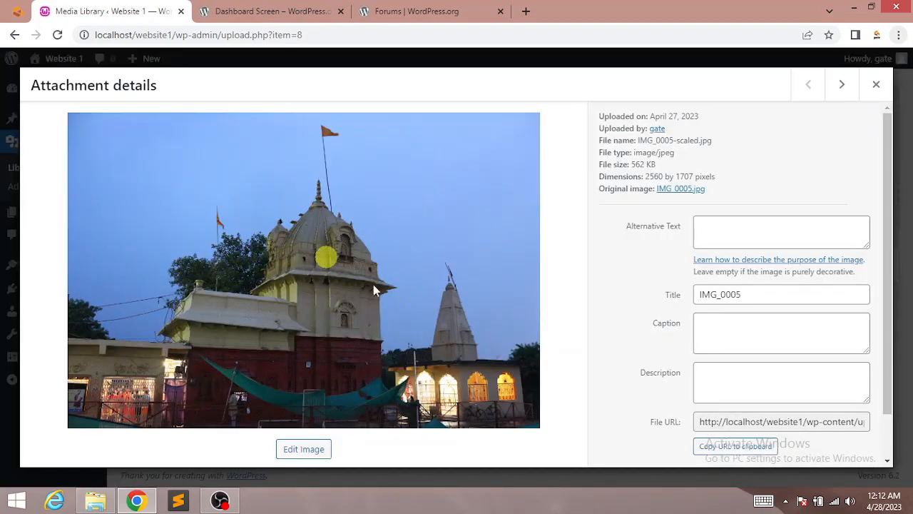
Step: Bulk-select both photos in the Media Library, then cancel without deleting them
{"action": "left_click", "coordinate": [876, 86]}
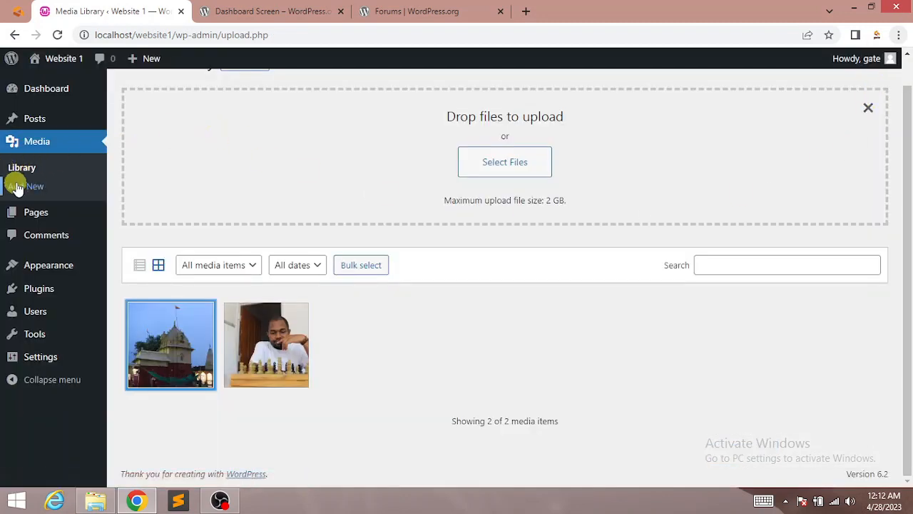
{"action": "left_click", "coordinate": [25, 170]}
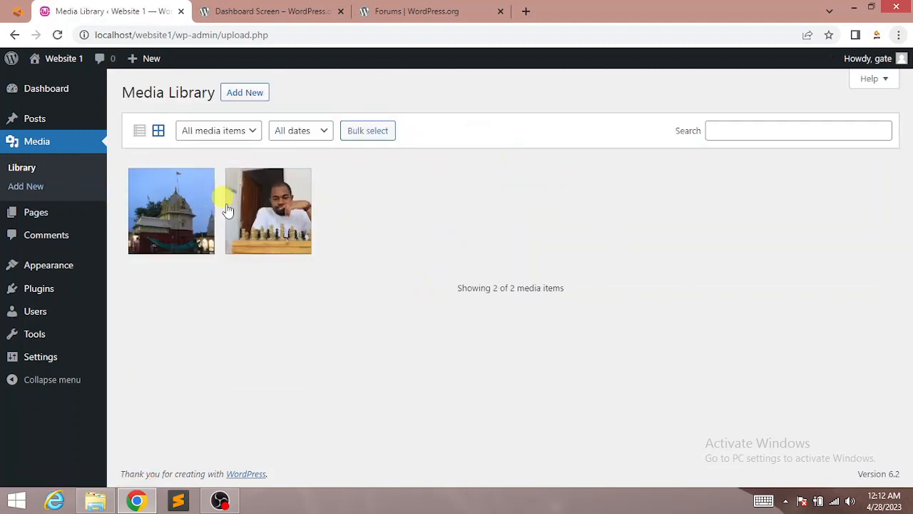
{"action": "left_click", "coordinate": [374, 133]}
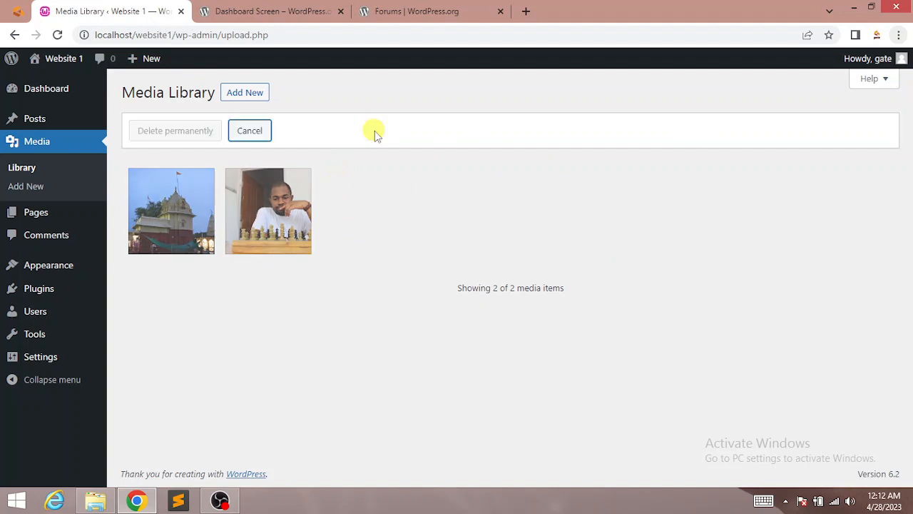
{"action": "left_click", "coordinate": [177, 207]}
{"action": "left_click", "coordinate": [264, 215]}
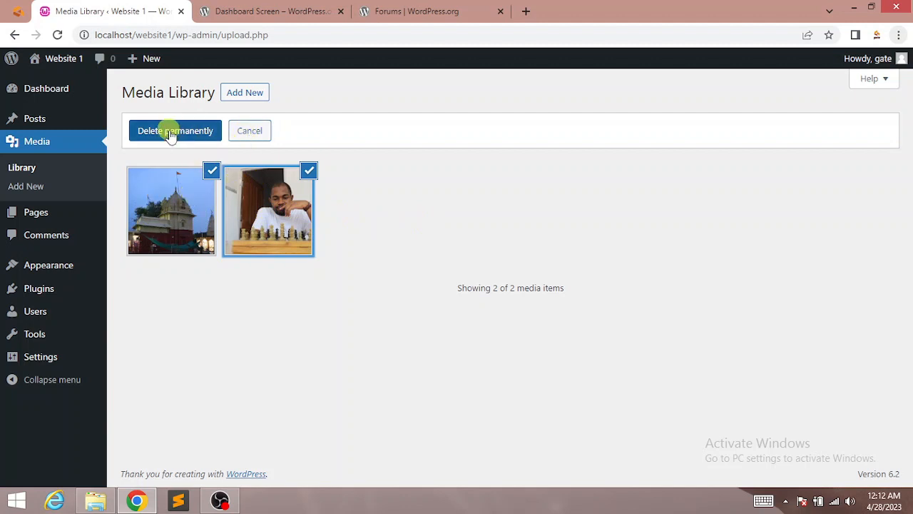
{"action": "left_click", "coordinate": [249, 132]}
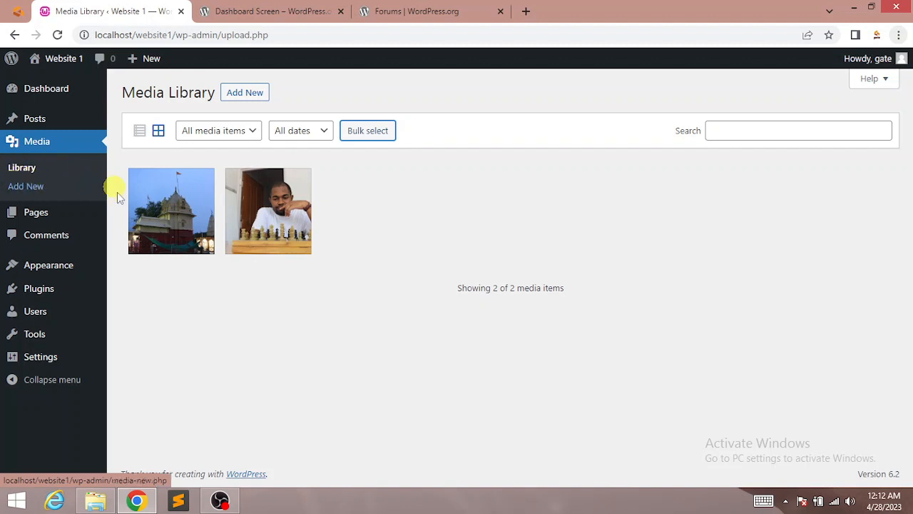
Step: Leave Media > Add New and go to Pages > All Pages
{"action": "left_click", "coordinate": [33, 188]}
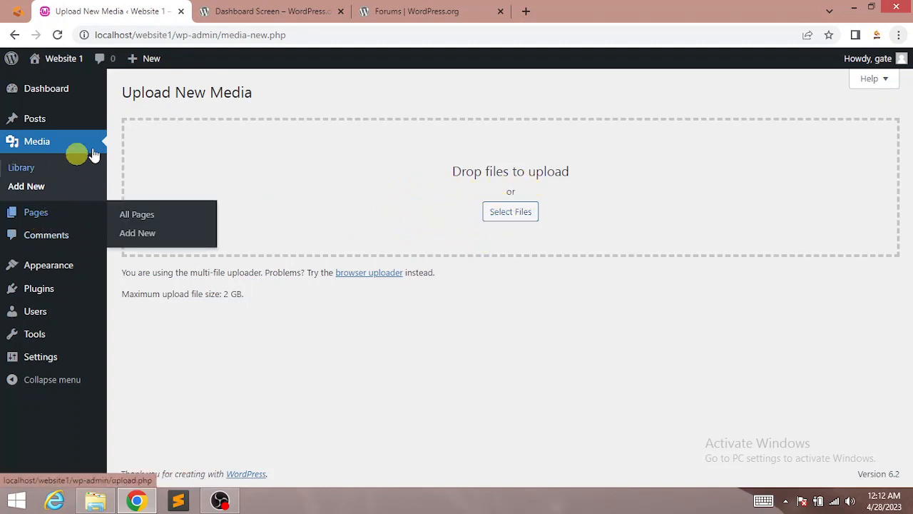
{"action": "mouse_move", "coordinate": [35, 214]}
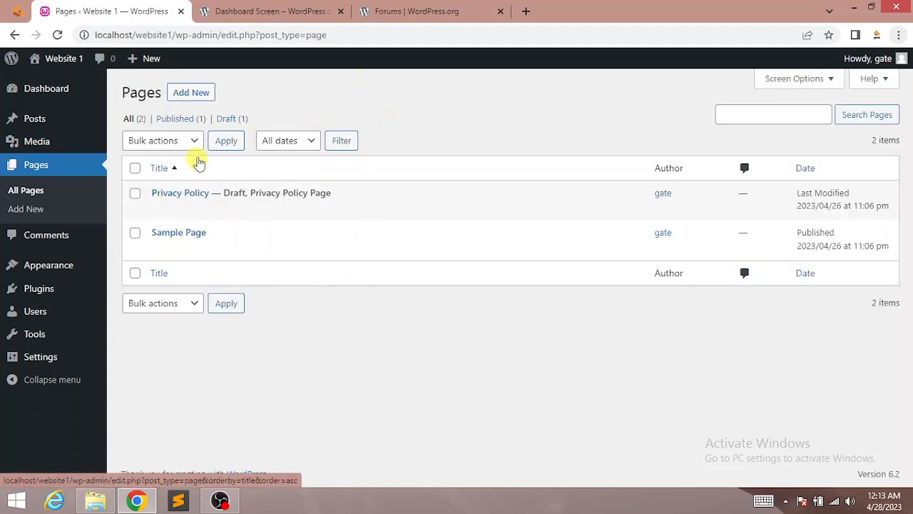
Step: Sort pages by title, trash the Privacy Policy draft, and open Sample Page in the editor
{"action": "left_click", "coordinate": [23, 189]}
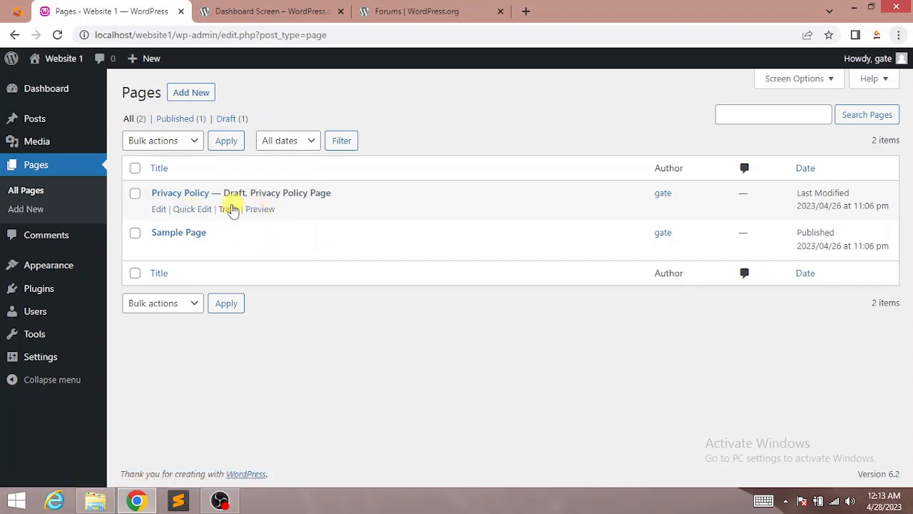
{"action": "left_click", "coordinate": [229, 209]}
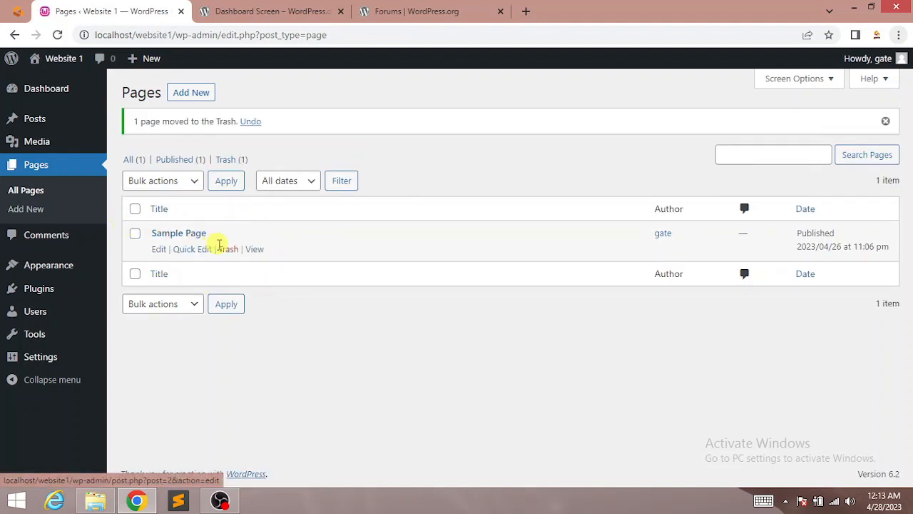
{"action": "left_click", "coordinate": [161, 250]}
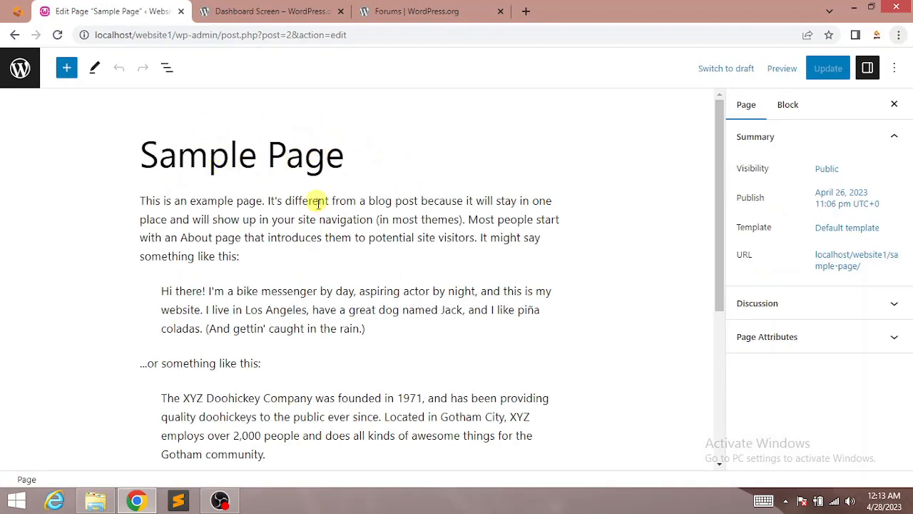
Step: Look over Sample Page's paragraphs without editing, then return to All Pages
{"action": "left_click", "coordinate": [278, 238]}
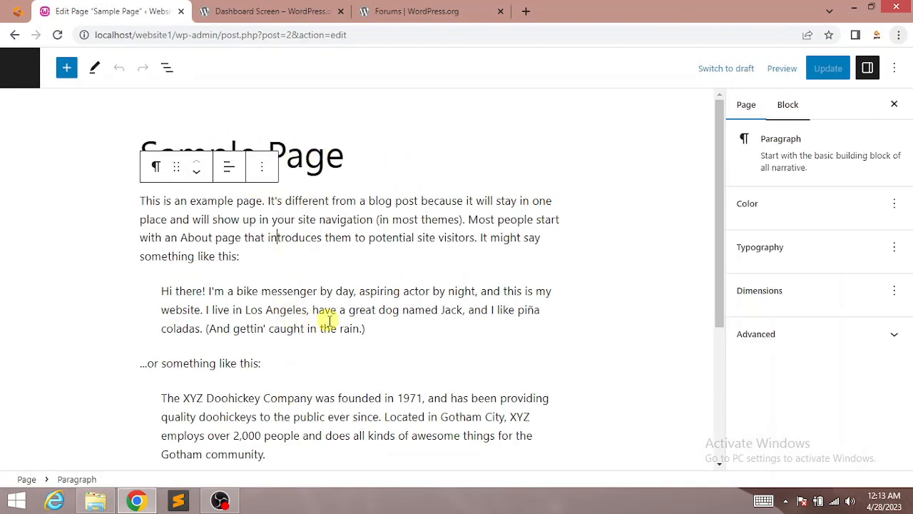
{"action": "left_click", "coordinate": [330, 328]}
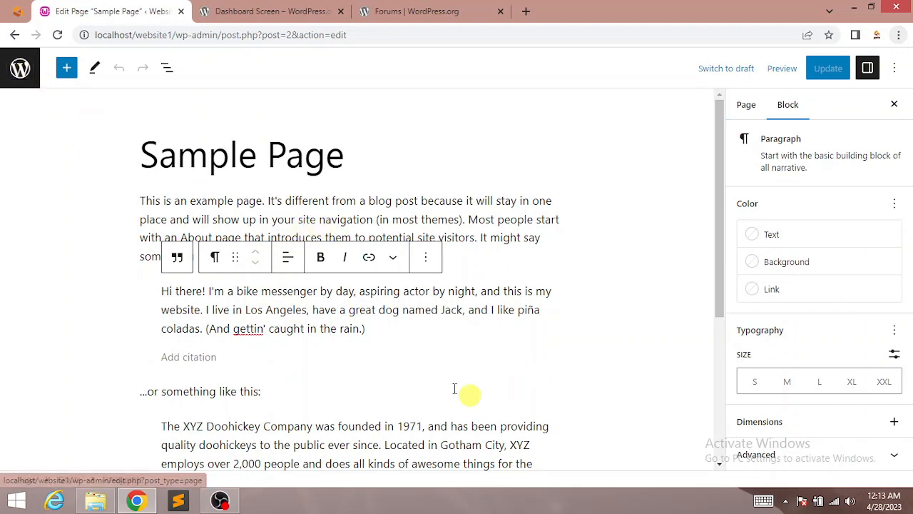
{"action": "left_click_drag", "start_coordinate": [719, 251], "coordinate": [721, 231]}
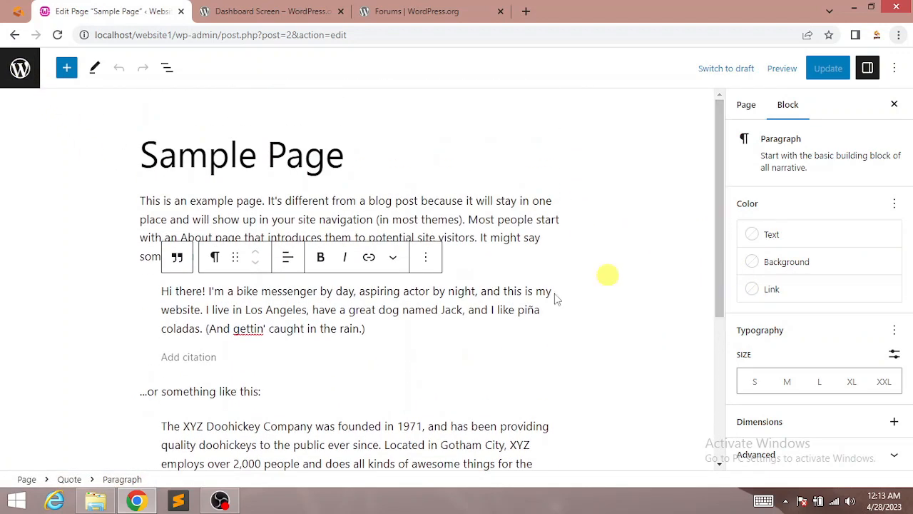
{"action": "left_click", "coordinate": [22, 75]}
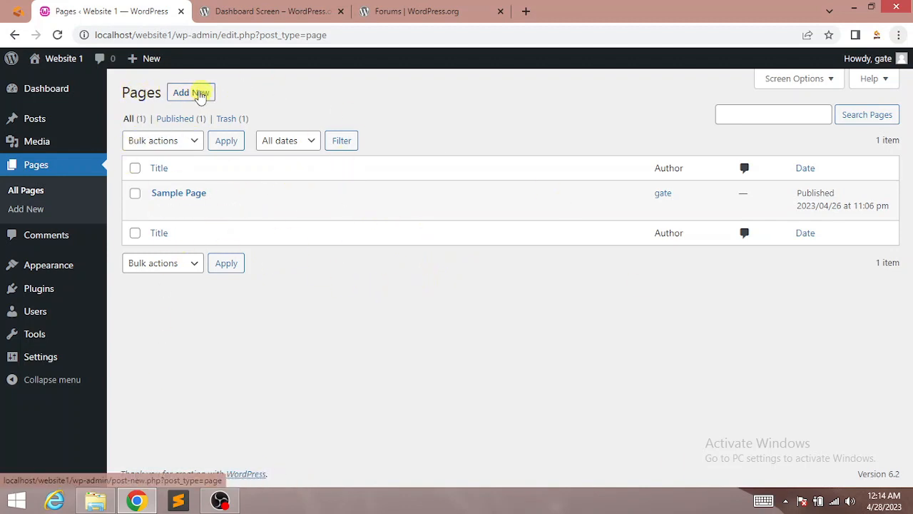
{"action": "left_click", "coordinate": [190, 94]}
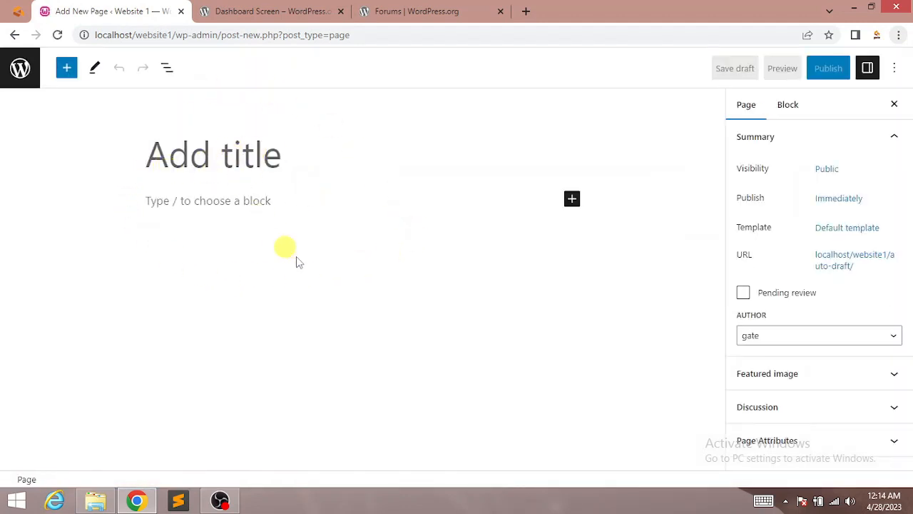
{"action": "left_click", "coordinate": [234, 204]}
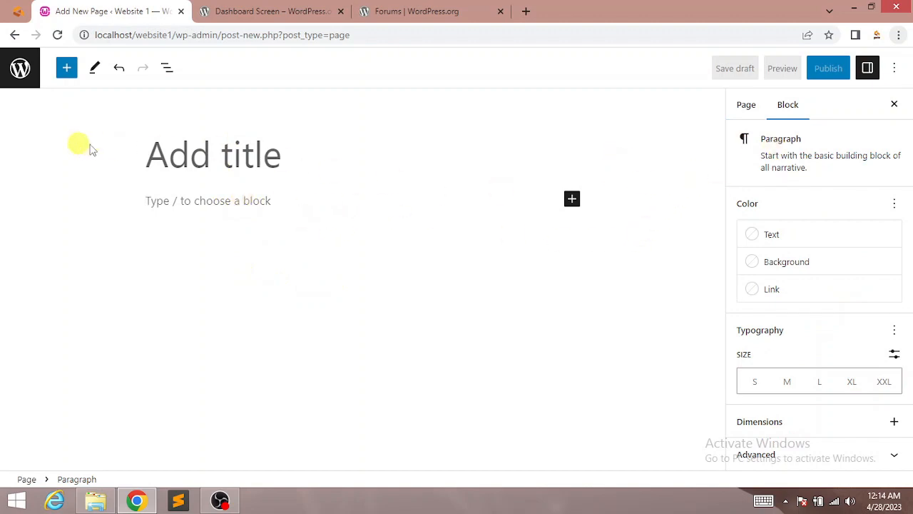
{"action": "left_click", "coordinate": [20, 71]}
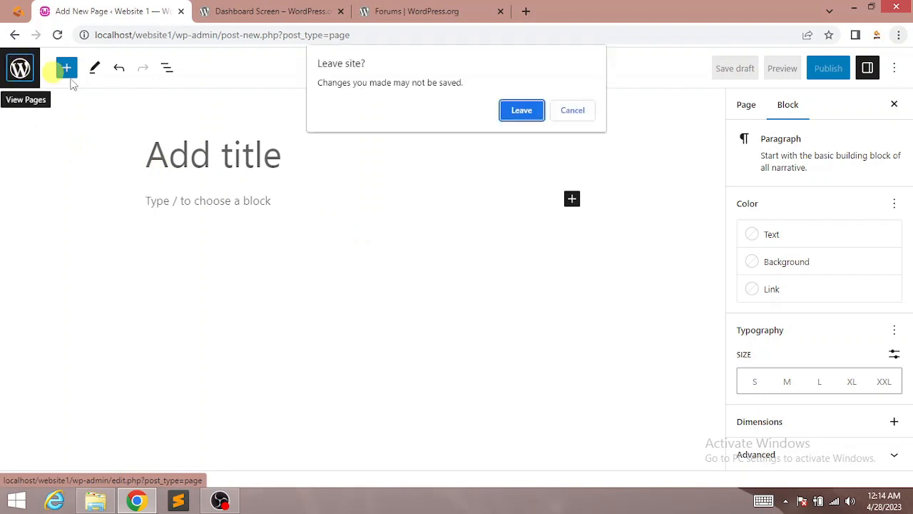
{"action": "left_click", "coordinate": [532, 116]}
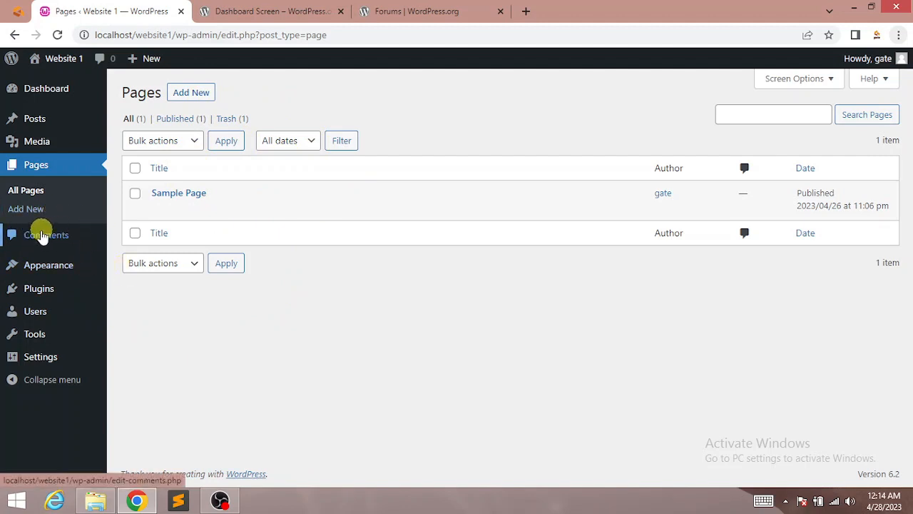
Step: Open Comments and select the text of the sample comment on Hello world!
{"action": "left_click", "coordinate": [45, 239]}
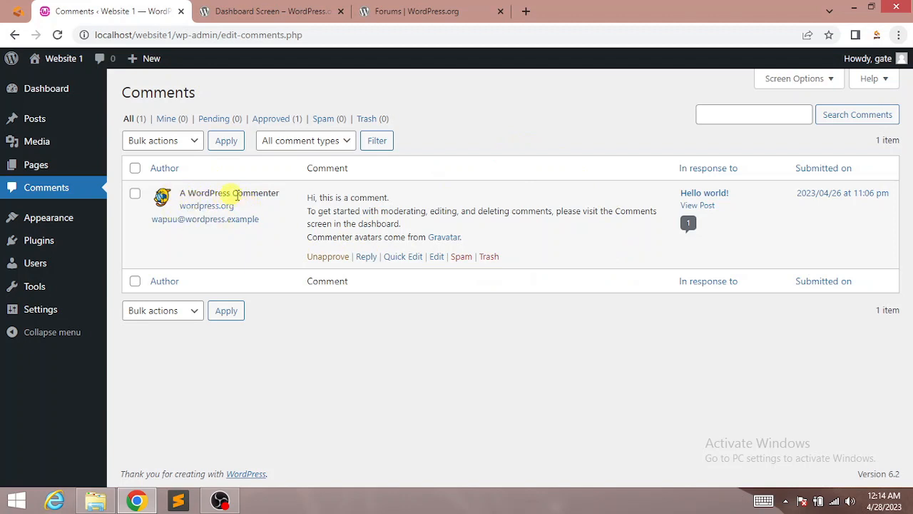
{"action": "mouse_move", "coordinate": [313, 198]}
{"action": "left_mouse_down"}
{"action": "mouse_move", "coordinate": [391, 214]}
{"action": "mouse_move", "coordinate": [433, 235]}
{"action": "mouse_move", "coordinate": [318, 210]}
{"action": "mouse_move", "coordinate": [308, 199]}
{"action": "left_mouse_up"}
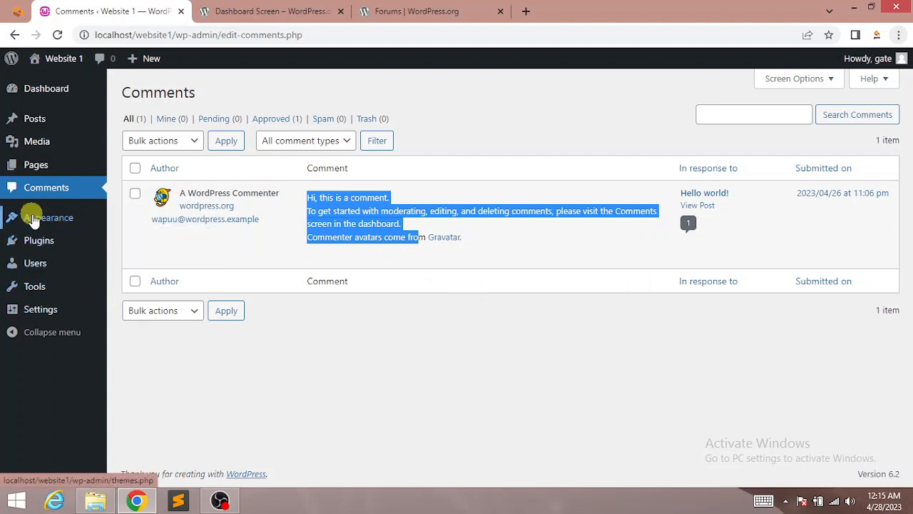
{"action": "mouse_move", "coordinate": [44, 224]}
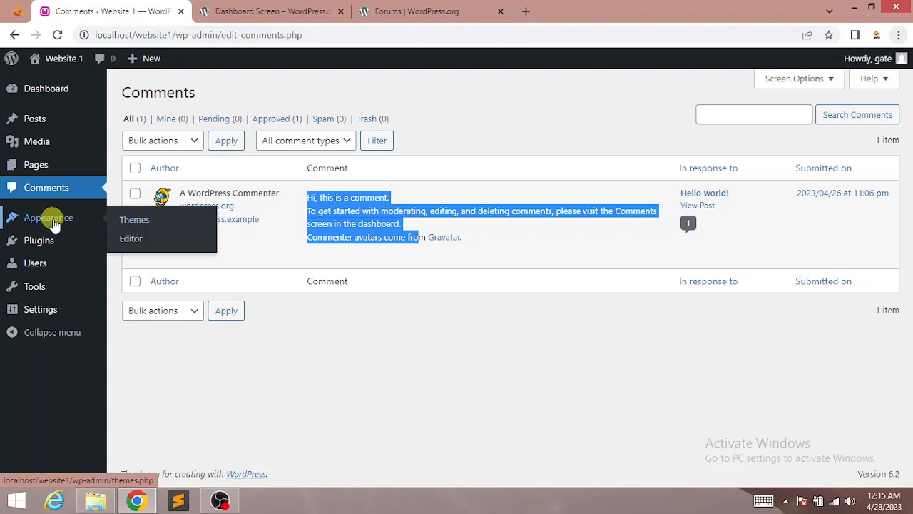
{"action": "left_click", "coordinate": [134, 224]}
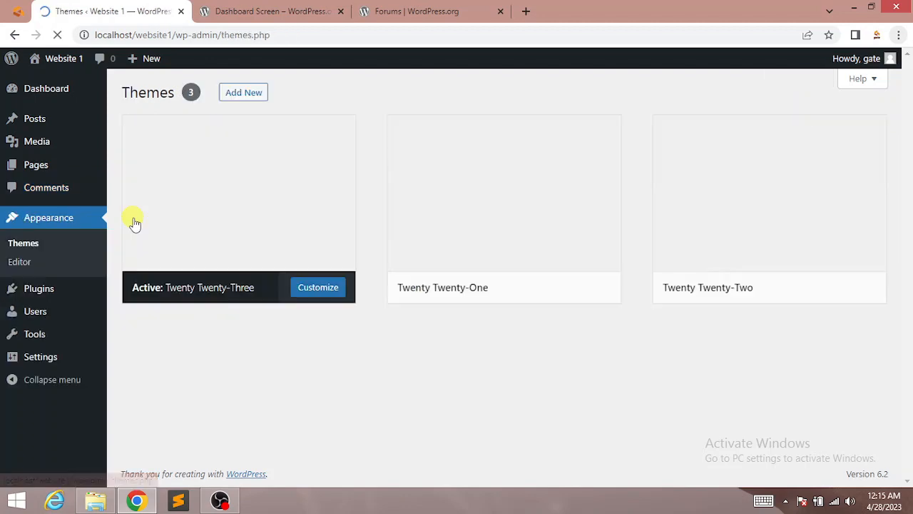
{"action": "mouse_move", "coordinate": [542, 275]}
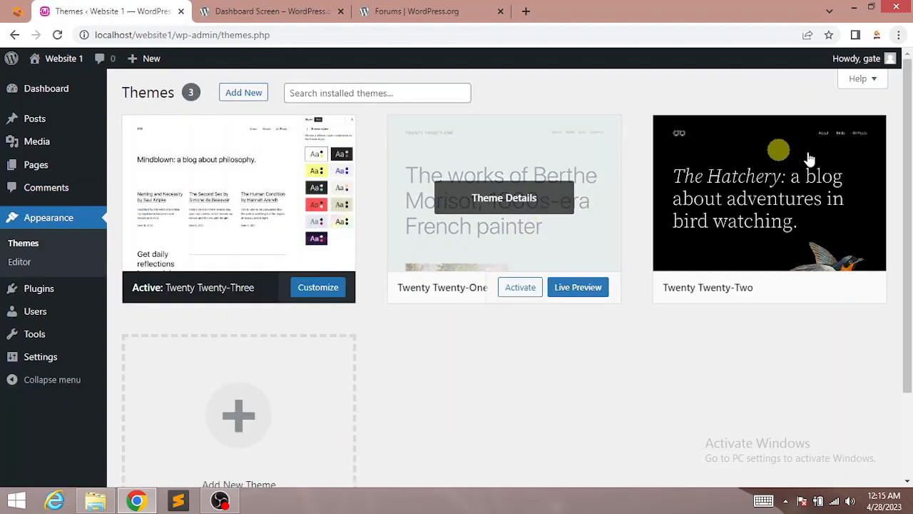
{"action": "left_click_drag", "start_coordinate": [909, 157], "coordinate": [911, 265]}
{"action": "scroll", "coordinate": [912, 227], "scroll_direction": "up", "scroll_amount": 2}
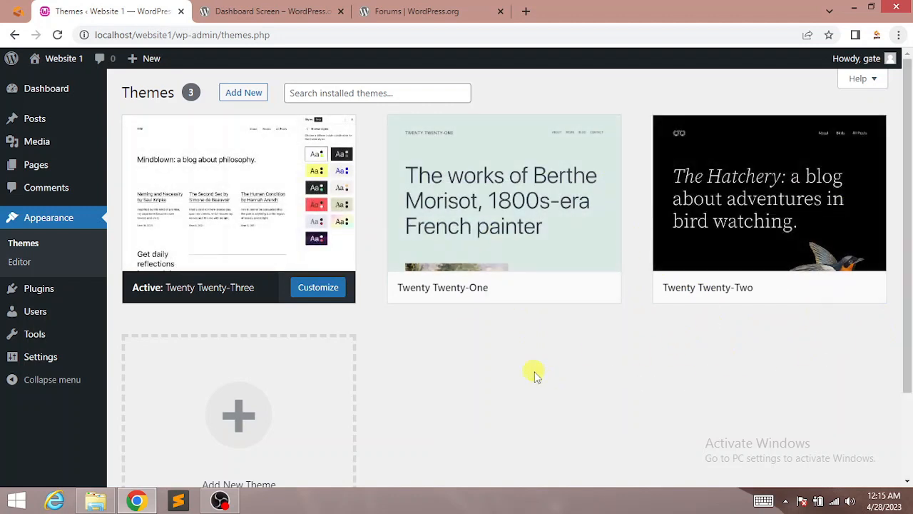
{"action": "scroll", "coordinate": [907, 236], "scroll_direction": "down", "scroll_amount": 2}
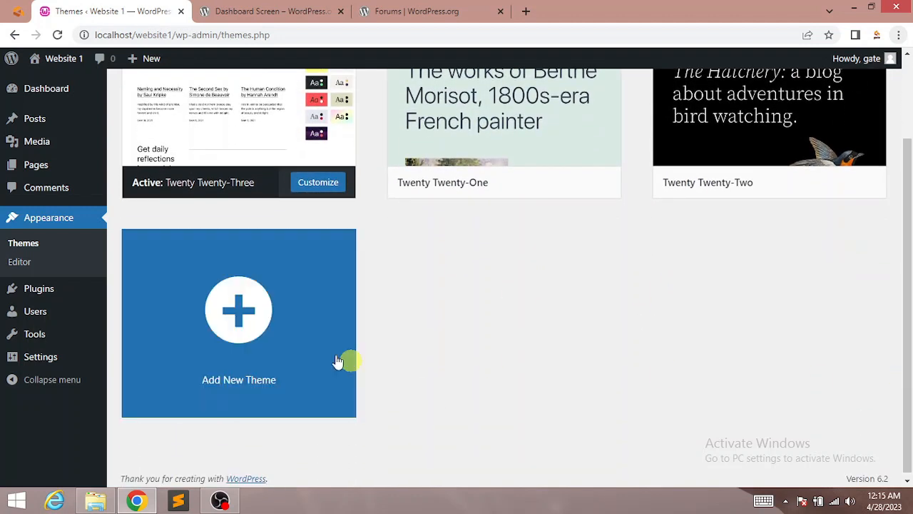
{"action": "scroll", "coordinate": [906, 300], "scroll_direction": "up", "scroll_amount": 2}
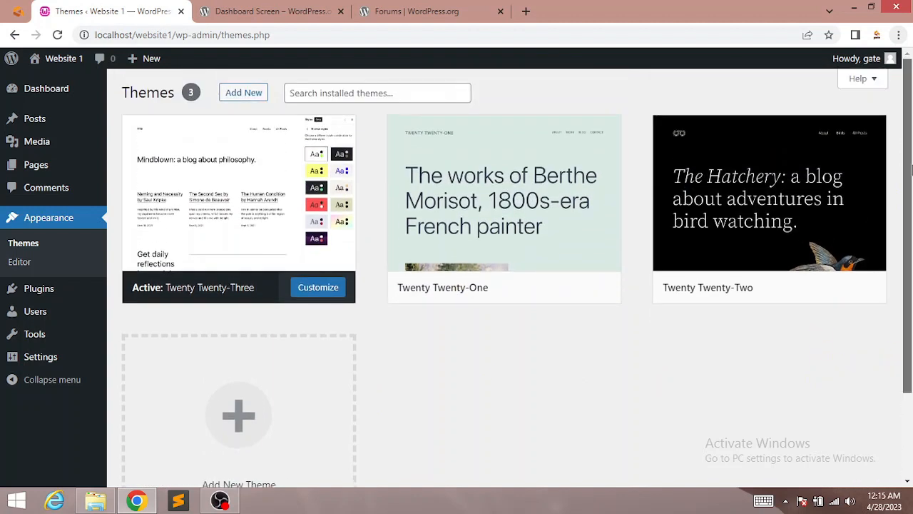
{"action": "scroll", "coordinate": [910, 187], "scroll_direction": "down", "scroll_amount": 2}
{"action": "scroll", "coordinate": [911, 161], "scroll_direction": "up", "scroll_amount": 2}
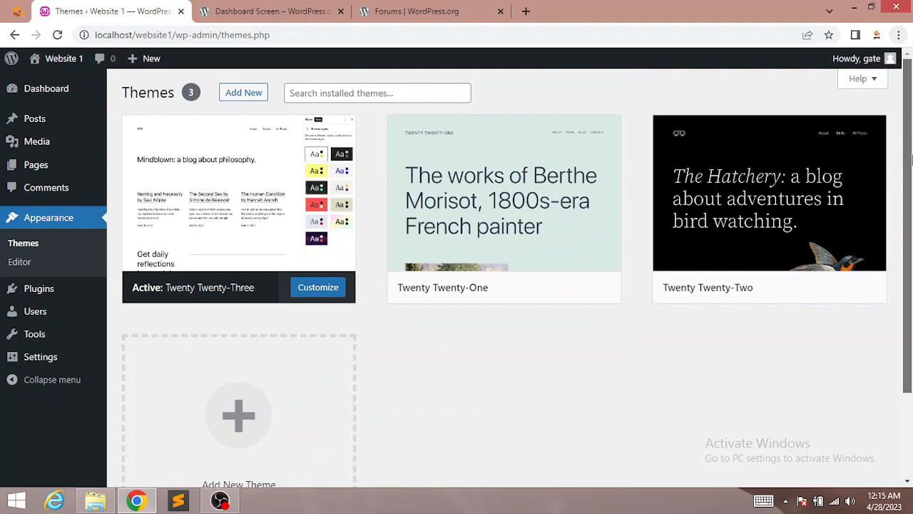
Step: On the Add Themes screen, search the theme directory for car dealer themes
{"action": "left_click", "coordinate": [254, 95]}
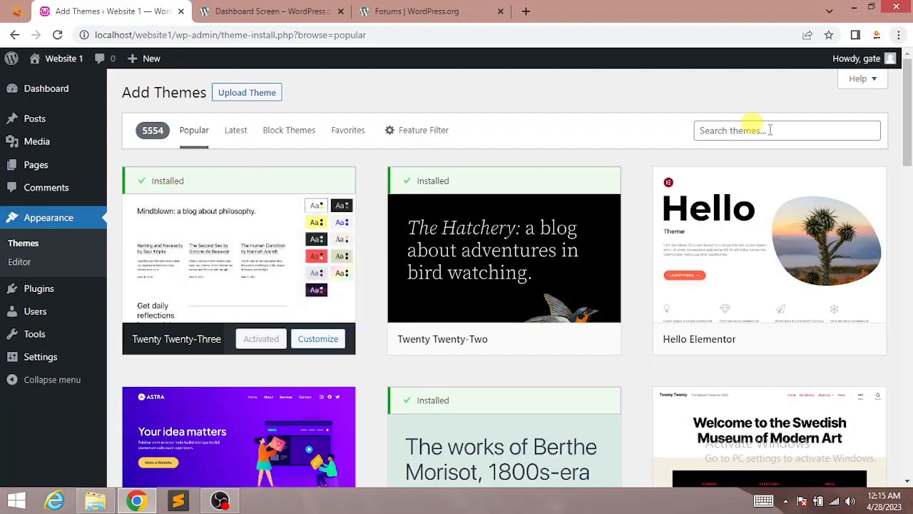
{"action": "left_click_drag", "start_coordinate": [906, 138], "coordinate": [911, 186]}
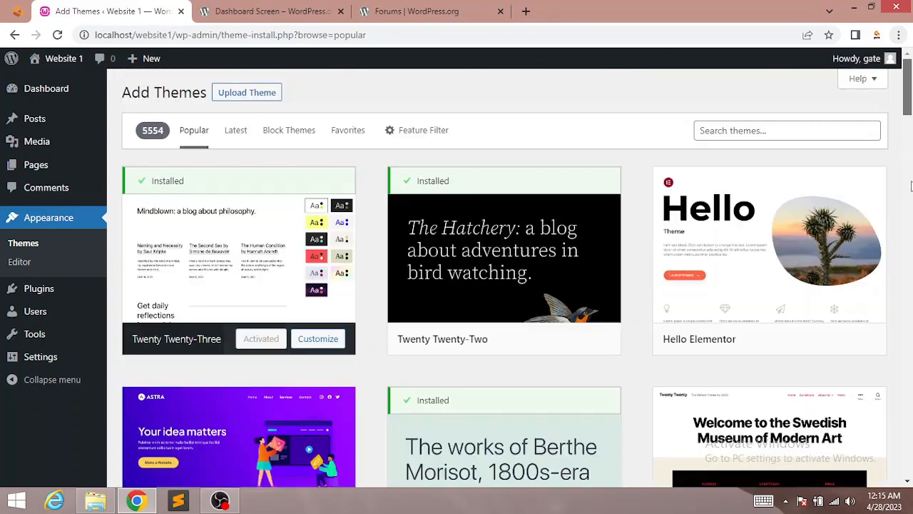
{"action": "left_click", "coordinate": [761, 128]}
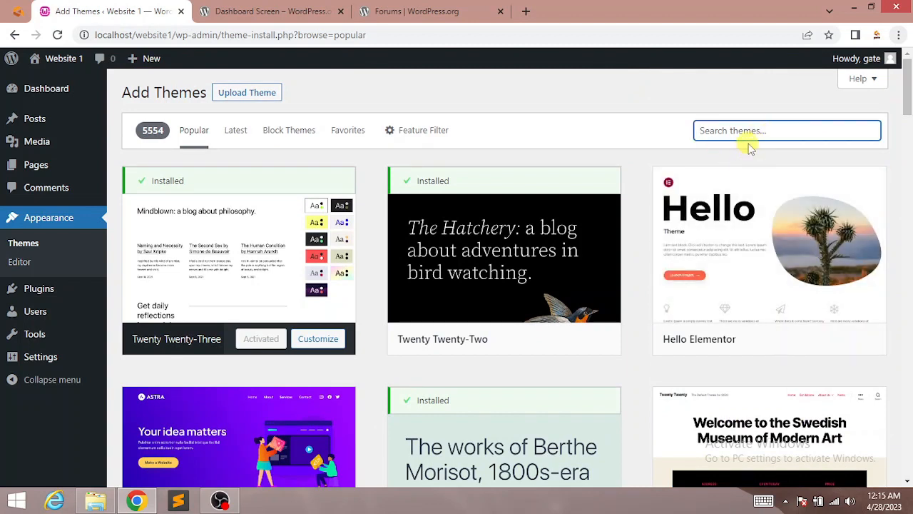
{"action": "type", "text": "car "}
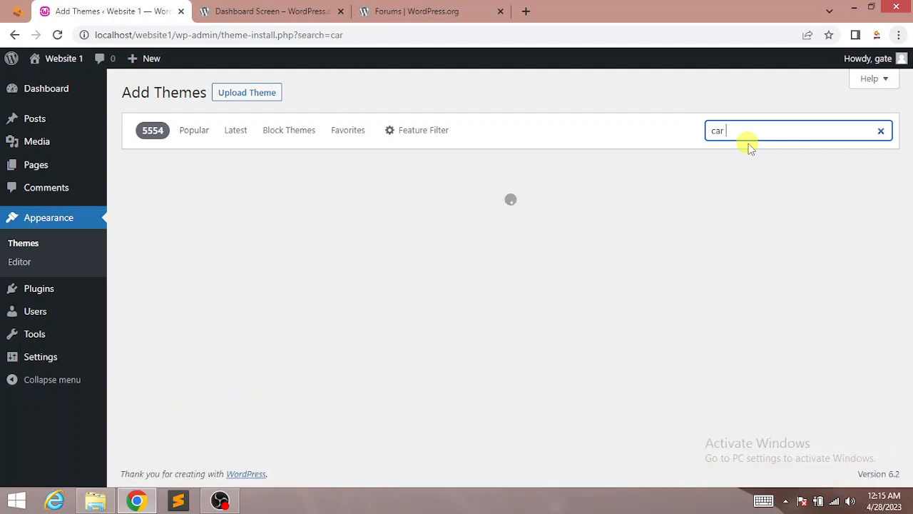
{"action": "type", "text": "racing"}
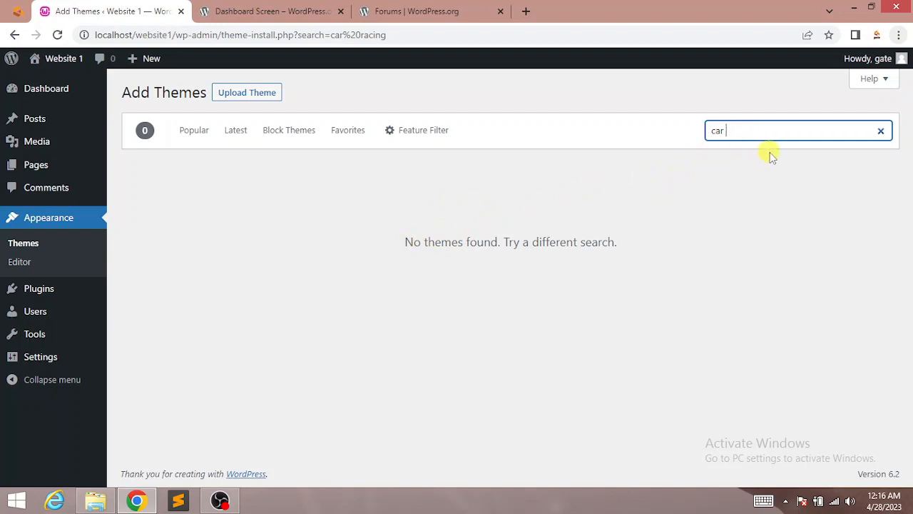
{"action": "type", "text": "sa"}
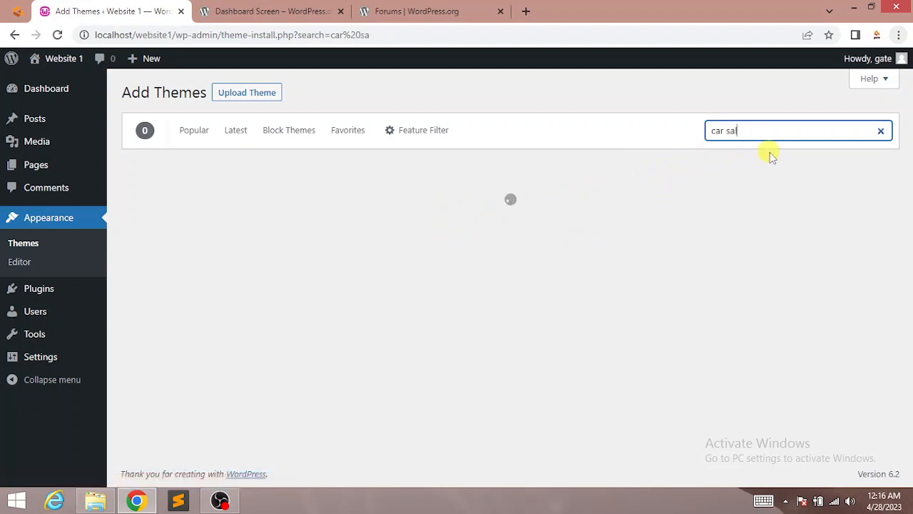
{"action": "type", "text": "les"}
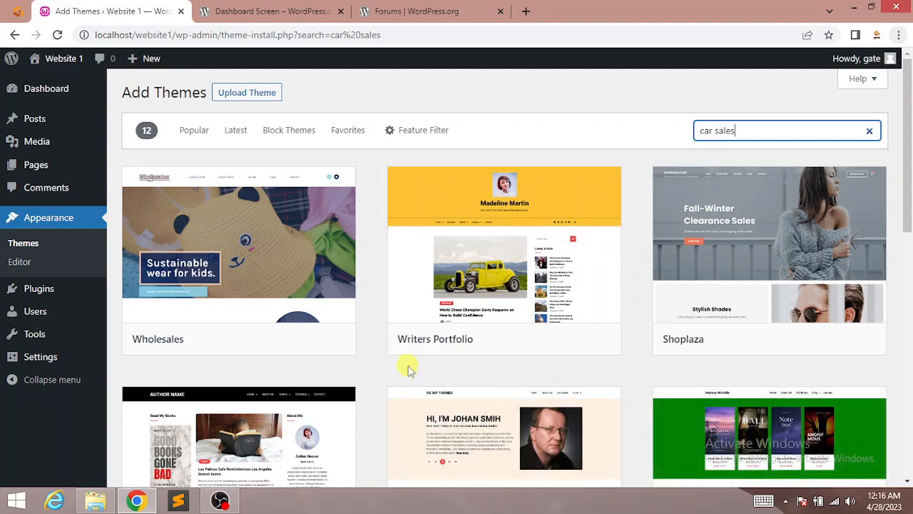
Step: Scroll through the 34 results, including Auto Car Dealership and Car Dealer NexCars
{"action": "left_click_drag", "start_coordinate": [909, 157], "coordinate": [882, 143]}
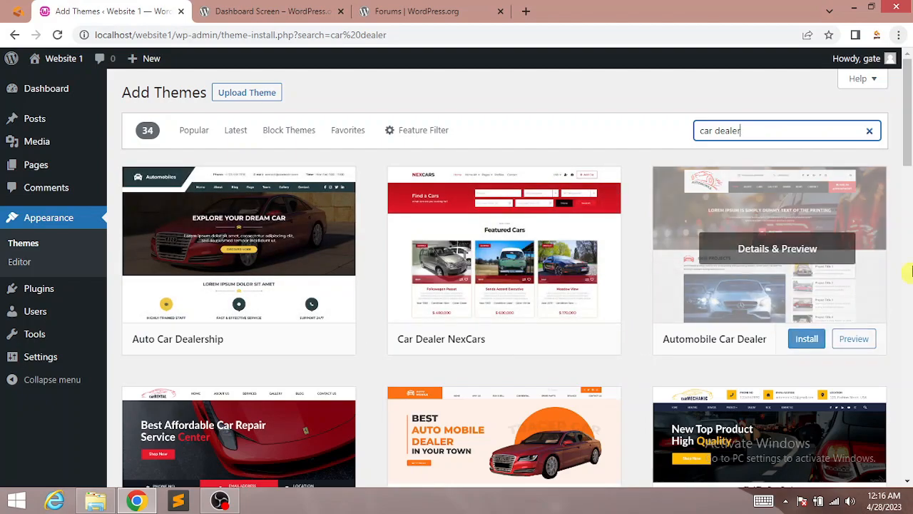
{"action": "left_click_drag", "start_coordinate": [911, 127], "coordinate": [911, 202]}
{"action": "scroll", "coordinate": [912, 202], "scroll_direction": "down", "scroll_amount": 6}
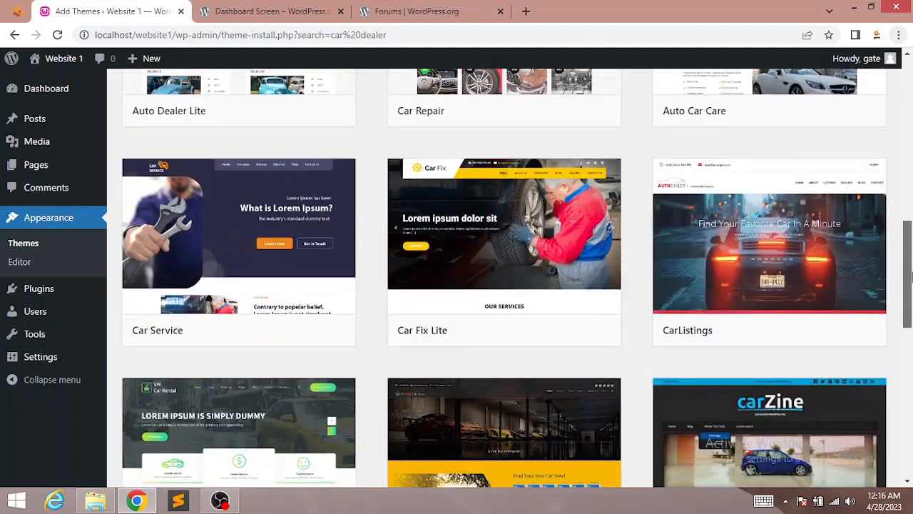
{"action": "scroll", "coordinate": [911, 199], "scroll_direction": "up", "scroll_amount": 9}
{"action": "scroll", "coordinate": [911, 198], "scroll_direction": "up", "scroll_amount": 1}
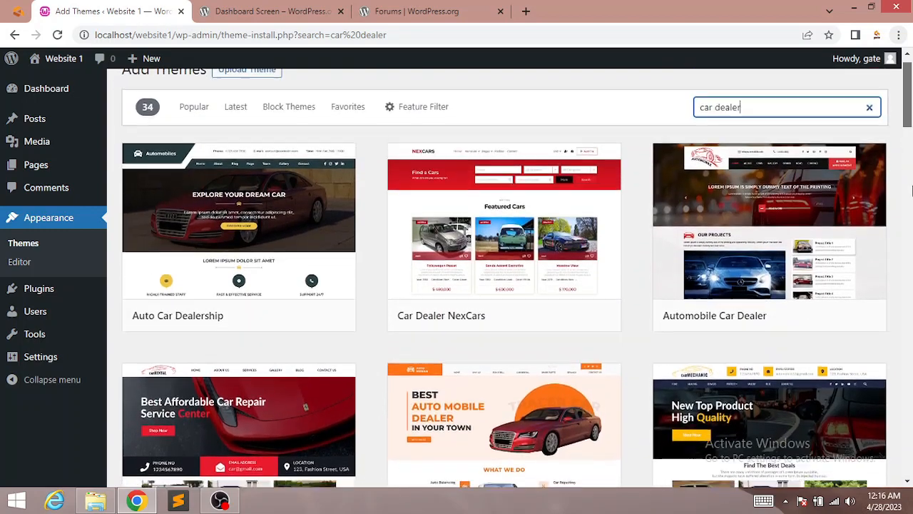
{"action": "scroll", "coordinate": [911, 189], "scroll_direction": "down", "scroll_amount": 2}
{"action": "scroll", "coordinate": [912, 189], "scroll_direction": "up", "scroll_amount": 3}
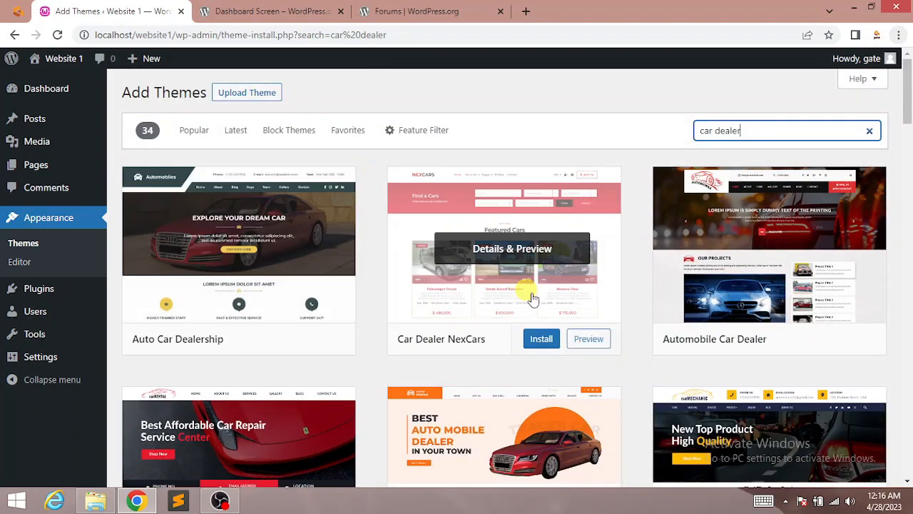
{"action": "left_click", "coordinate": [473, 280]}
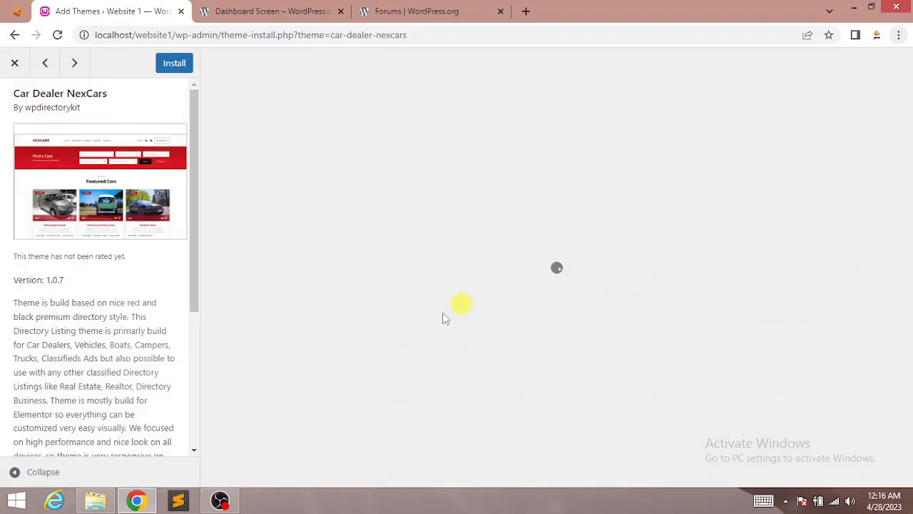
{"action": "scroll", "coordinate": [194, 234], "scroll_direction": "down", "scroll_amount": 2}
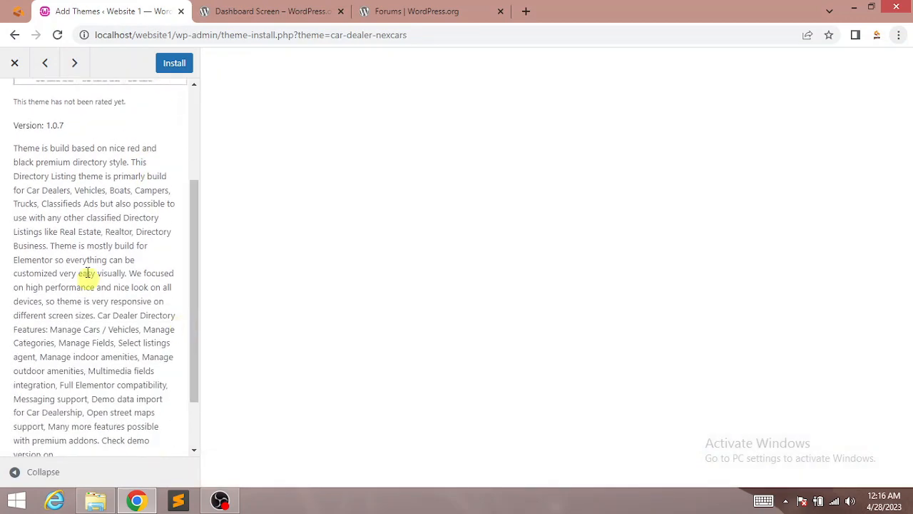
{"action": "triple_click", "coordinate": [205, 279]}
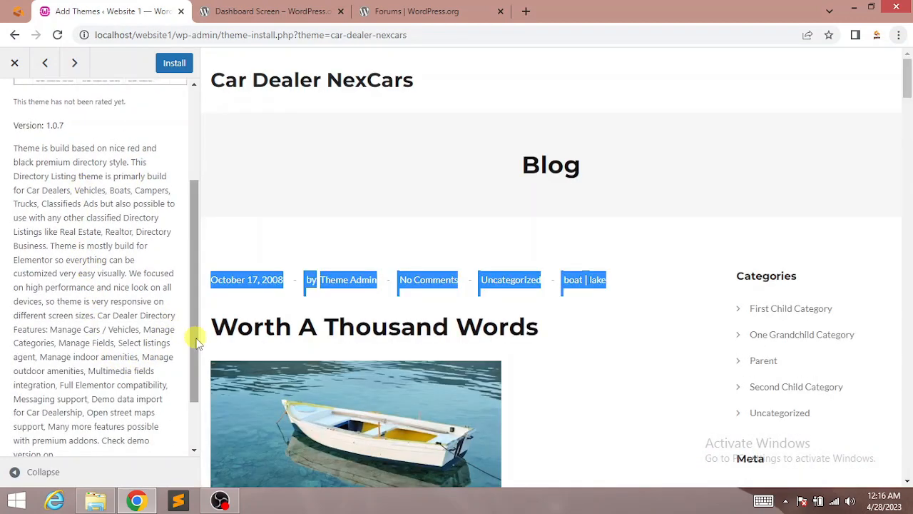
{"action": "scroll", "coordinate": [193, 336], "scroll_direction": "down", "scroll_amount": 1}
{"action": "scroll", "coordinate": [527, 296], "scroll_direction": "down", "scroll_amount": 1}
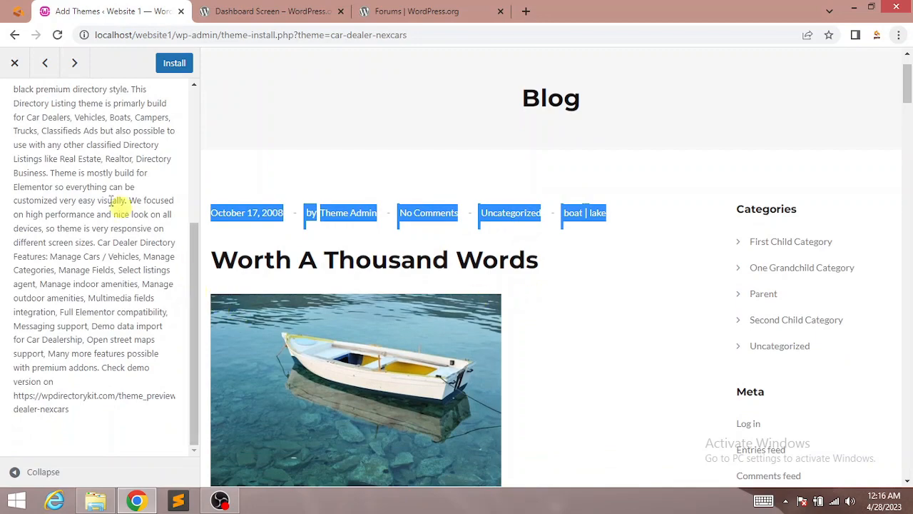
{"action": "left_click", "coordinate": [14, 63]}
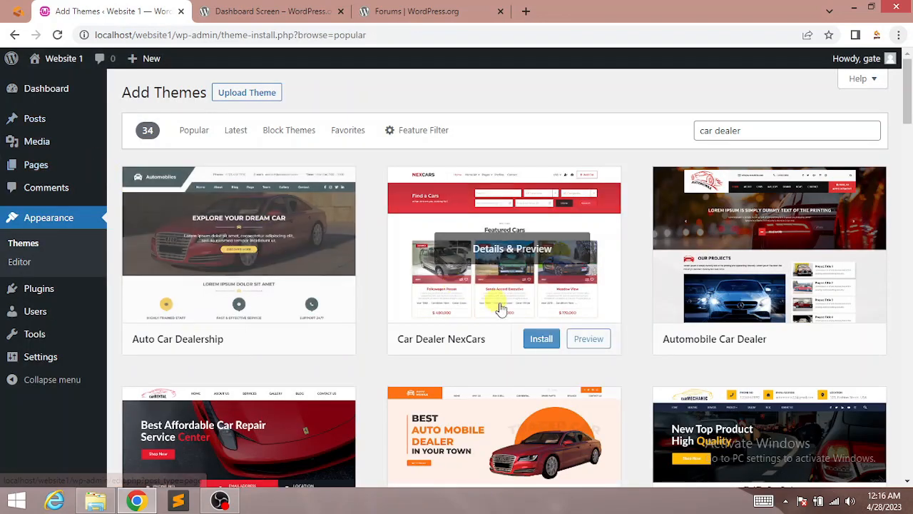
{"action": "scroll", "coordinate": [771, 159], "scroll_direction": "down", "scroll_amount": 3}
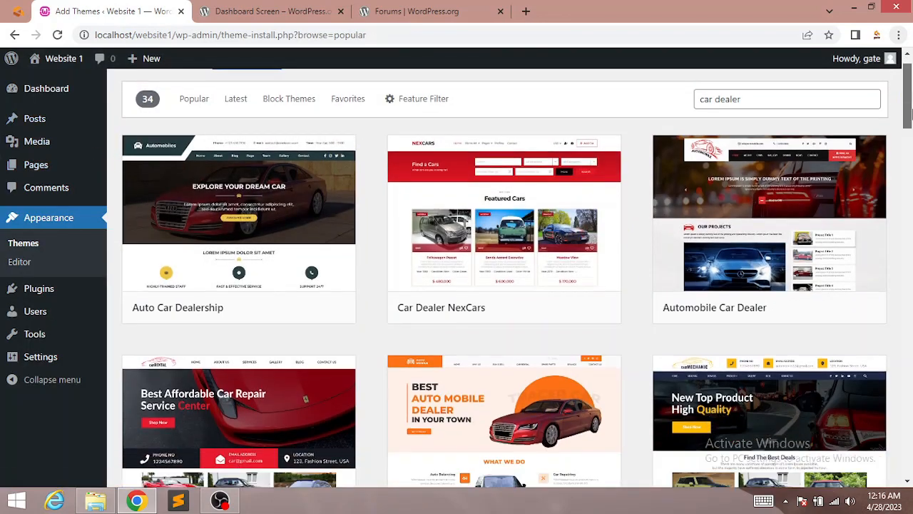
{"action": "scroll", "coordinate": [813, 242], "scroll_direction": "up", "scroll_amount": 2}
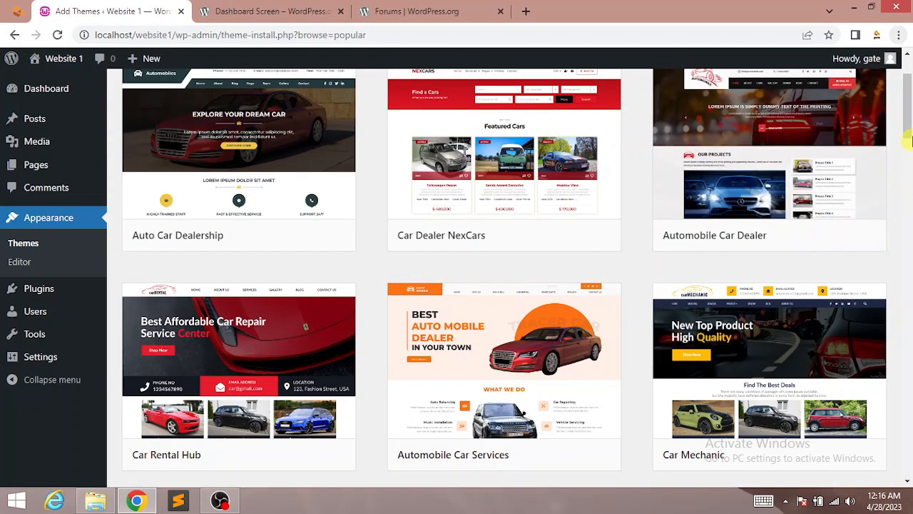
{"action": "scroll", "coordinate": [771, 257], "scroll_direction": "up", "scroll_amount": 2}
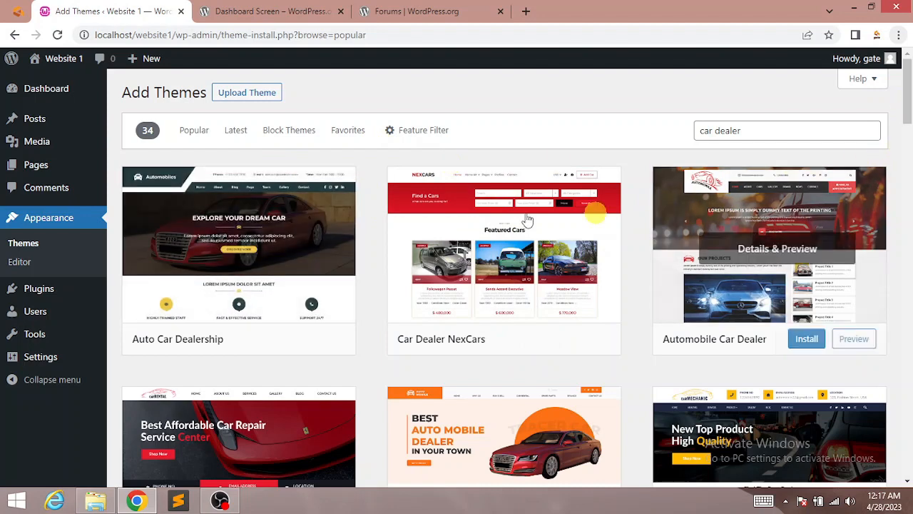
Step: Reveal the Upload Theme option, then go back to Appearance > Themes
{"action": "left_click", "coordinate": [261, 99]}
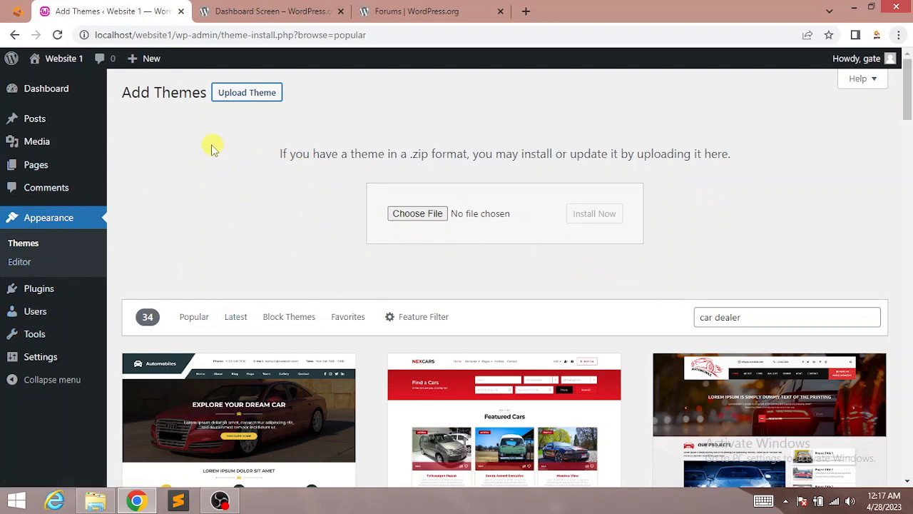
{"action": "left_click", "coordinate": [20, 244]}
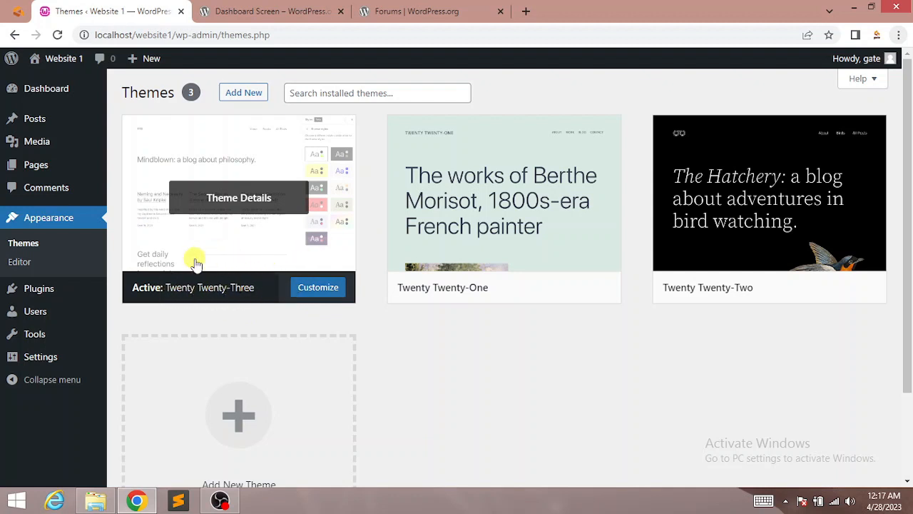
Step: Look over the details of the active Twenty Twenty-Three theme
{"action": "left_click", "coordinate": [260, 234]}
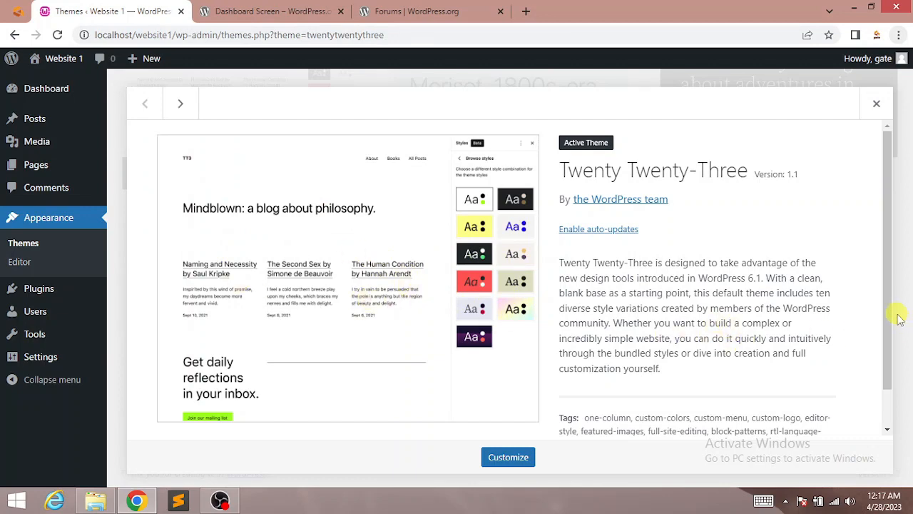
{"action": "scroll", "coordinate": [899, 321], "scroll_direction": "down", "scroll_amount": 2}
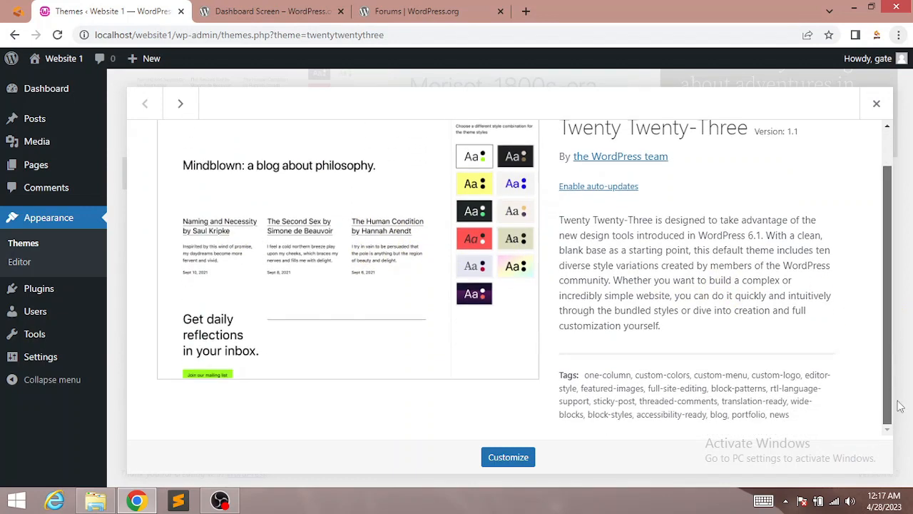
{"action": "left_click", "coordinate": [877, 105]}
Step: Delete the unused Twenty Twenty-One theme
{"action": "left_click", "coordinate": [495, 148]}
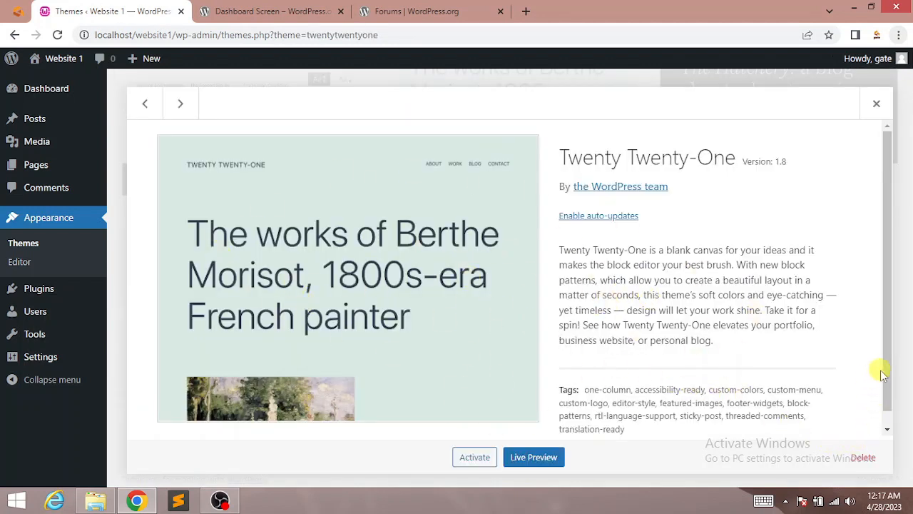
{"action": "scroll", "coordinate": [883, 375], "scroll_direction": "down", "scroll_amount": 1}
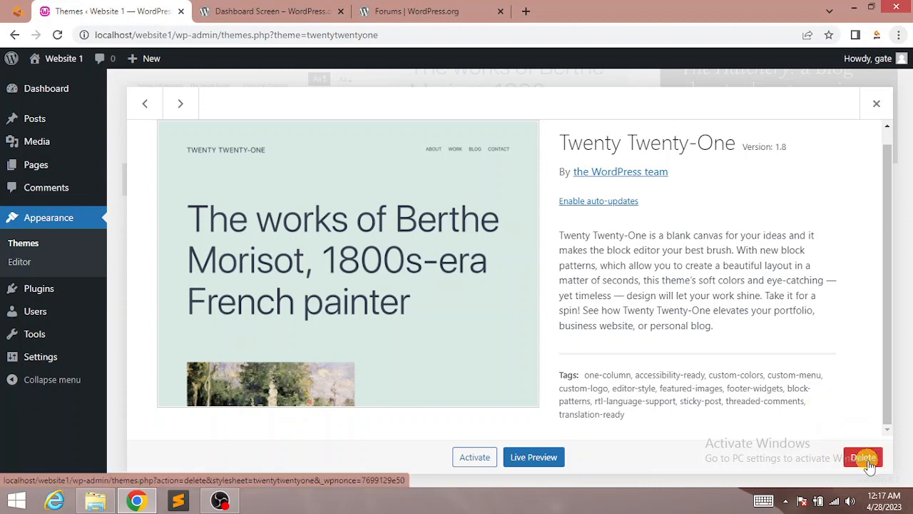
{"action": "left_click", "coordinate": [869, 465]}
{"action": "left_click", "coordinate": [523, 136]}
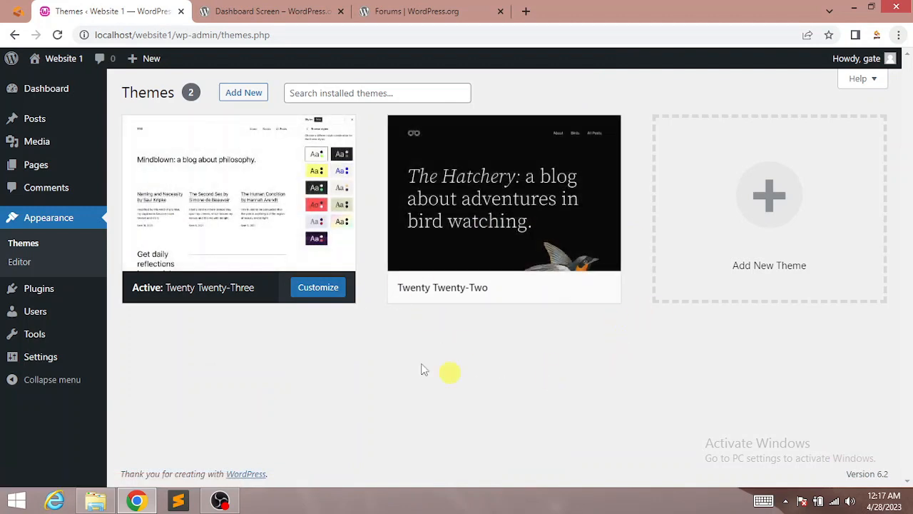
Step: Browse installable themes, then open the Site Editor previewing the Home template
{"action": "left_click", "coordinate": [777, 218]}
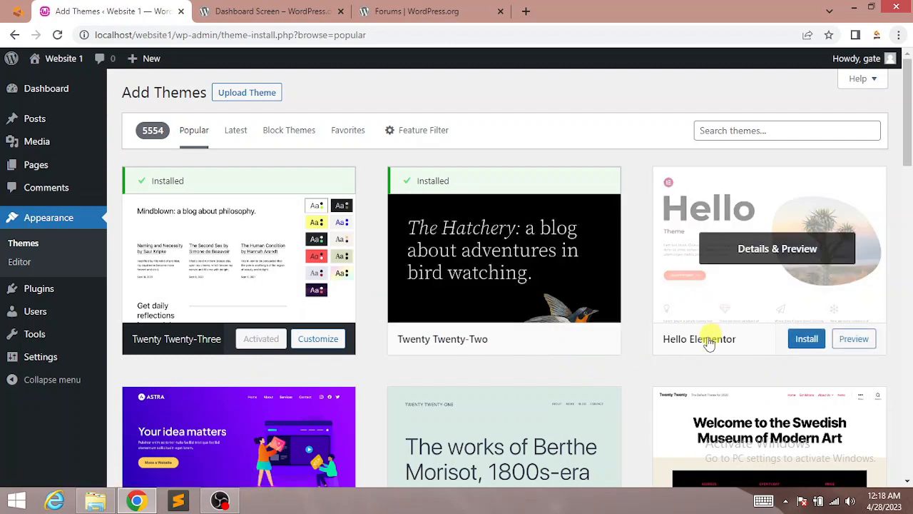
{"action": "left_click", "coordinate": [19, 262]}
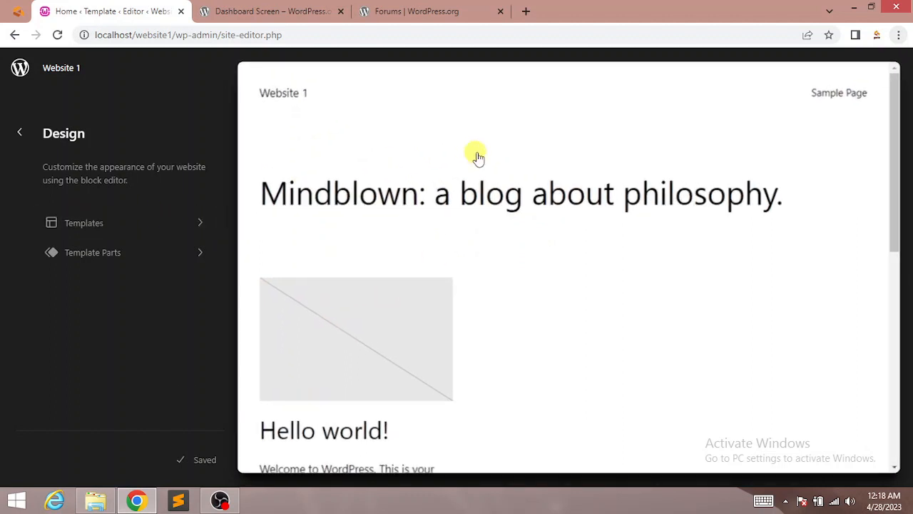
Step: Replace the Home template heading with 'This is my first wordpress site'
{"action": "left_click", "coordinate": [503, 203]}
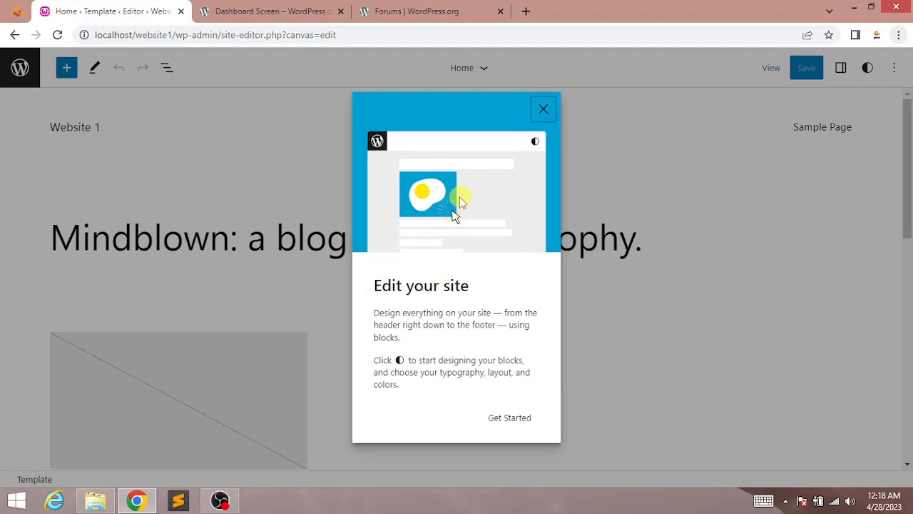
{"action": "left_click", "coordinate": [542, 108]}
{"action": "left_click", "coordinate": [329, 238]}
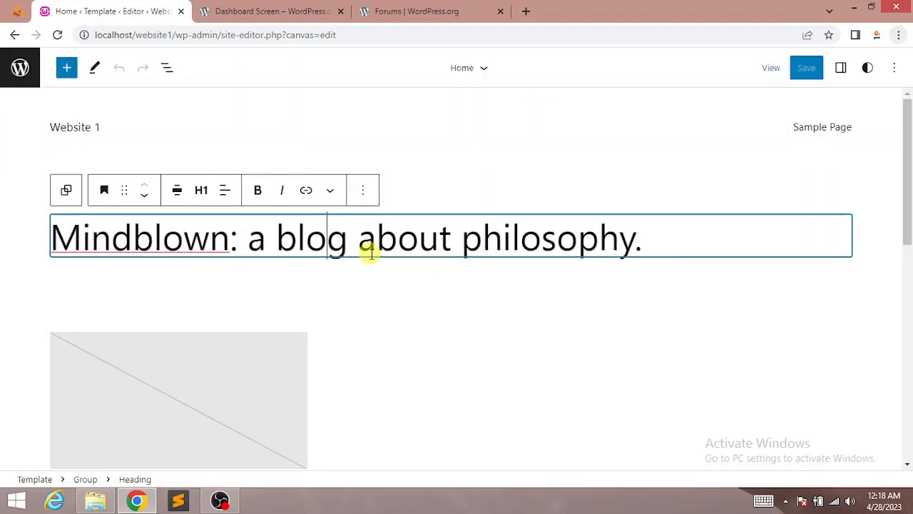
{"action": "key", "text": "BackSpace"}
{"action": "key", "text": "BackSpace"}
{"action": "key", "text": "BackSpace"}
{"action": "key", "text": "BackSpace"}
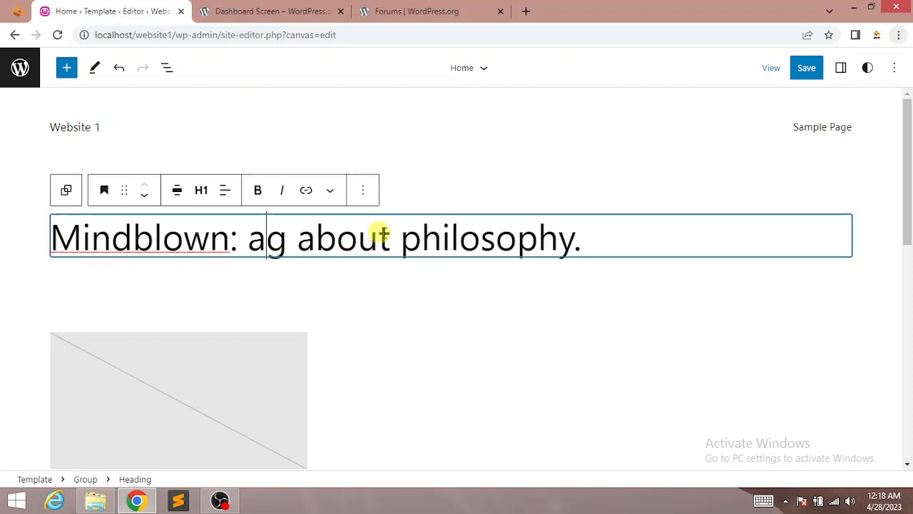
{"action": "triple_click", "coordinate": [586, 239]}
{"action": "type", "text": "This is my first wordpress site"}
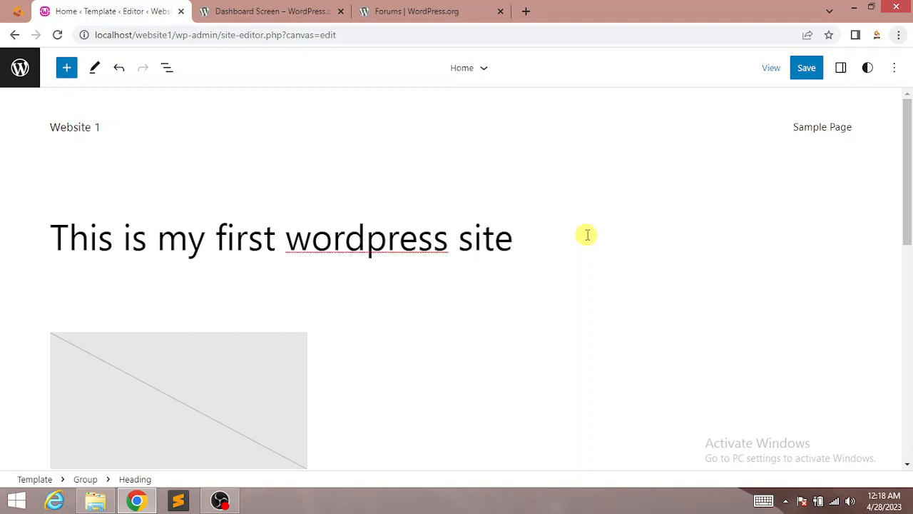
{"action": "left_click", "coordinate": [588, 235]}
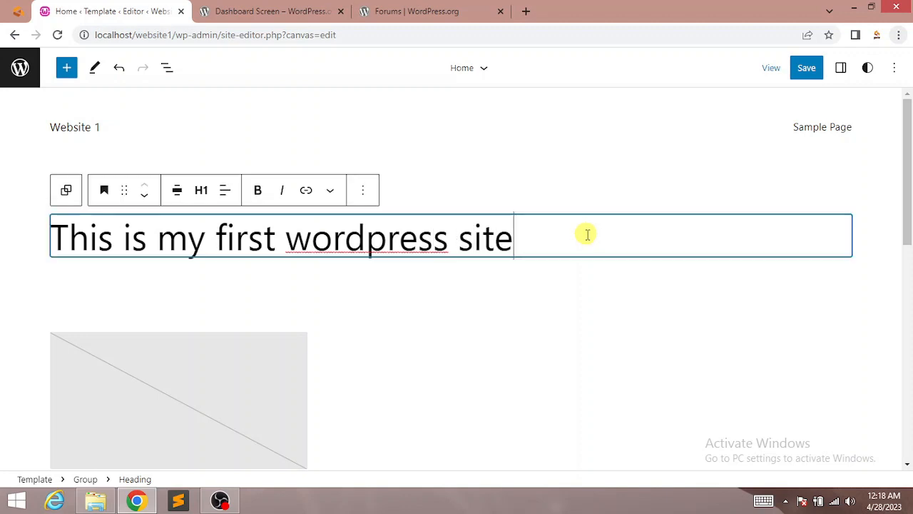
Step: Save the site changes so 'Site updated.' appears
{"action": "left_click", "coordinate": [804, 67]}
{"action": "left_click", "coordinate": [799, 68]}
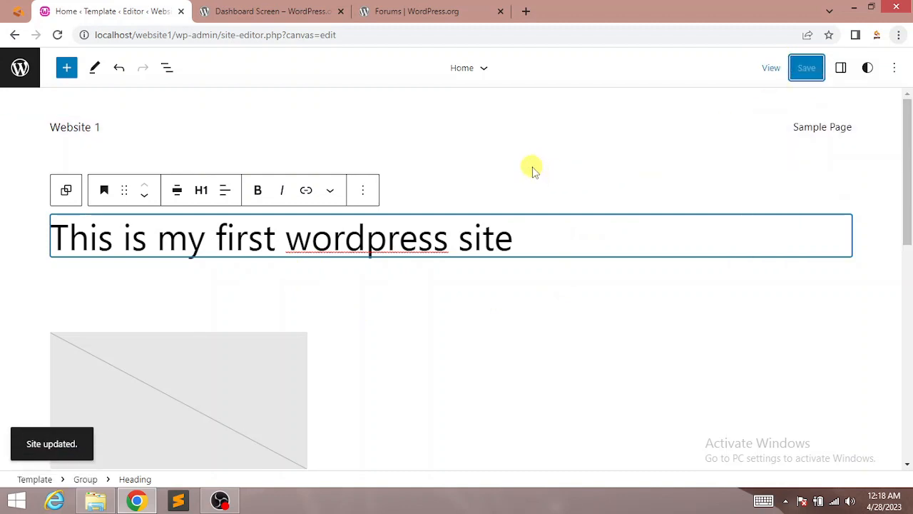
{"action": "left_click", "coordinate": [19, 71]}
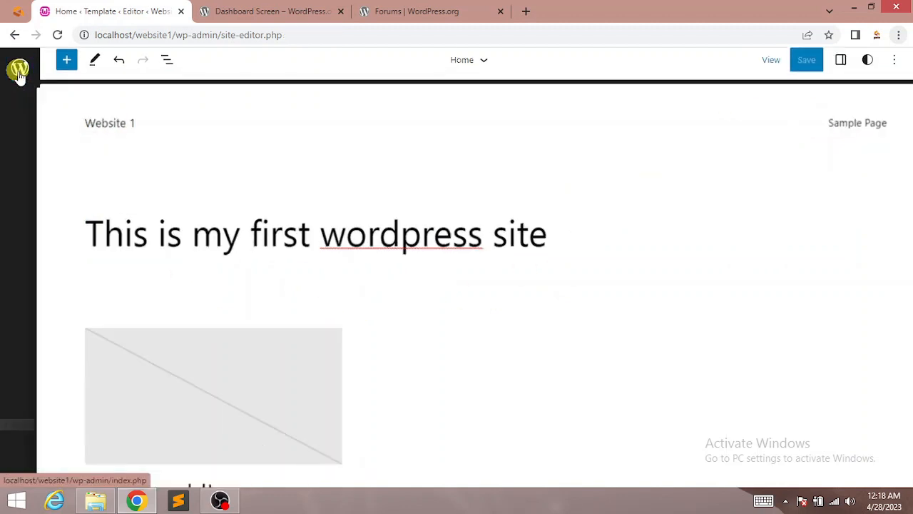
Step: Visit Website 1's live front page to check the new heading, then return to Dashboard
{"action": "left_click", "coordinate": [19, 68]}
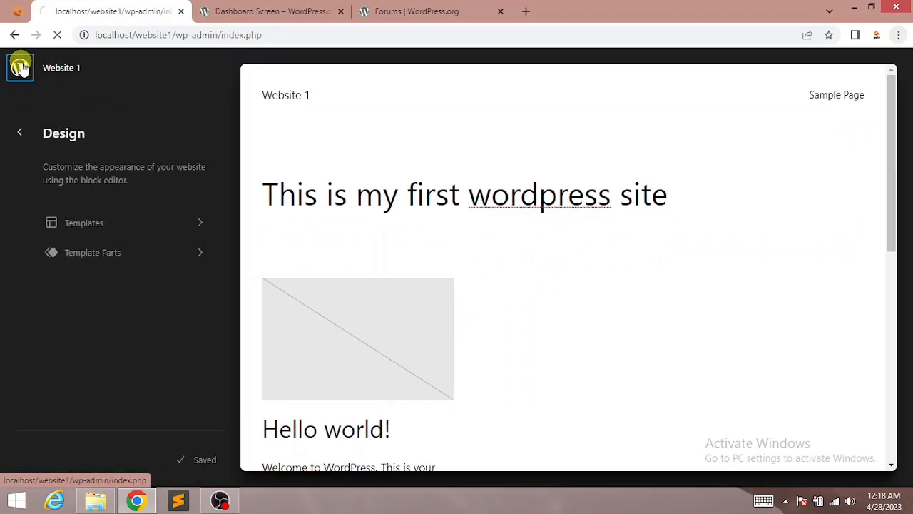
{"action": "mouse_move", "coordinate": [59, 59]}
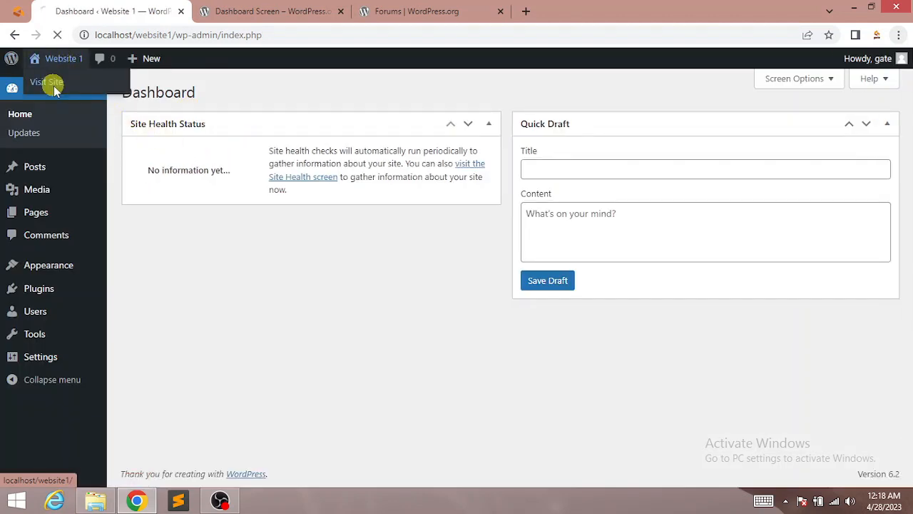
{"action": "left_click", "coordinate": [71, 84]}
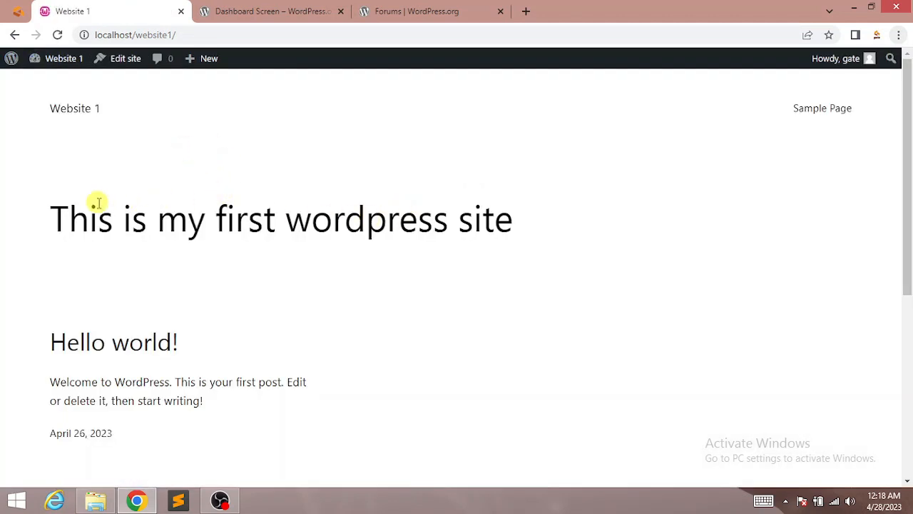
{"action": "left_click_drag", "start_coordinate": [54, 218], "coordinate": [475, 248]}
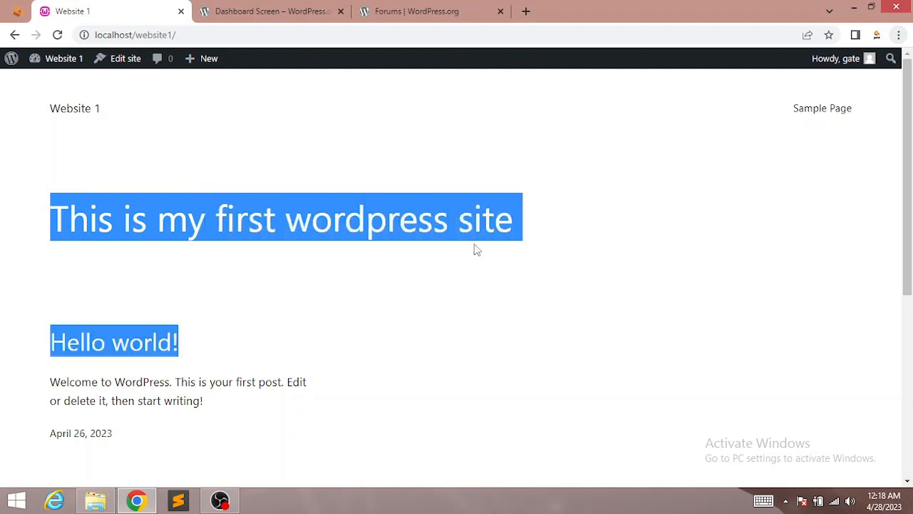
{"action": "left_click", "coordinate": [278, 186]}
{"action": "mouse_move", "coordinate": [34, 57]}
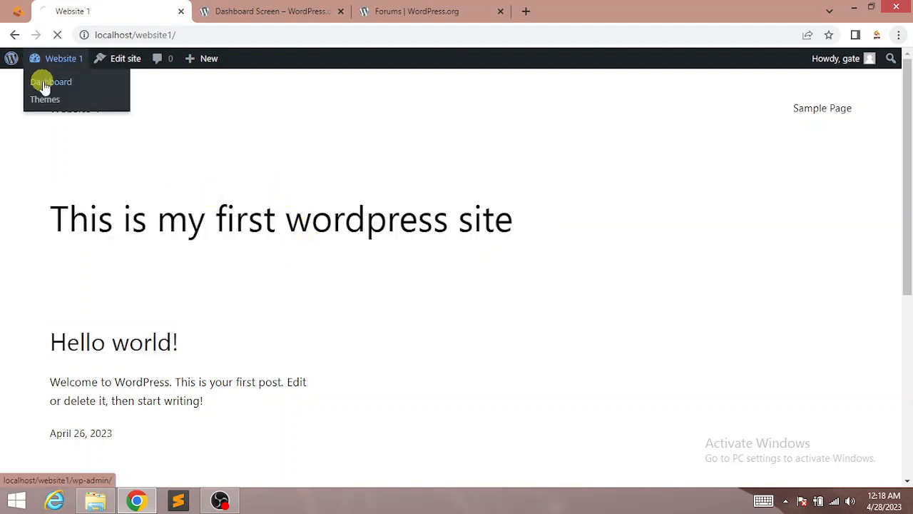
{"action": "left_click", "coordinate": [44, 84]}
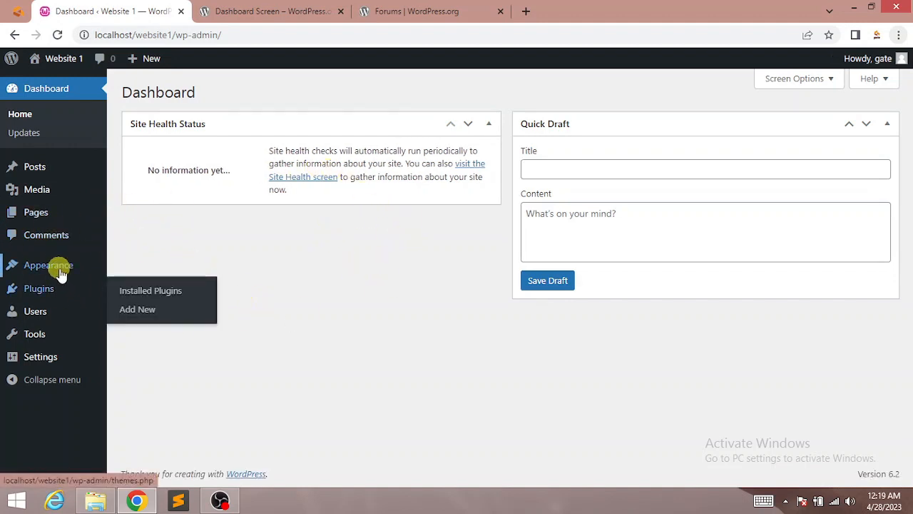
Step: Go to Plugins > Add New to see featured plugins like Classic Editor and Akismet
{"action": "mouse_move", "coordinate": [61, 265]}
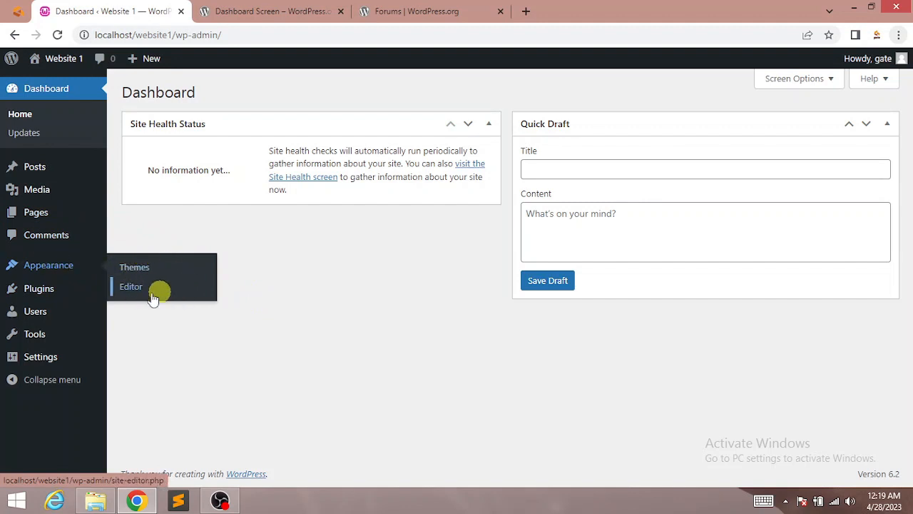
{"action": "mouse_move", "coordinate": [107, 283]}
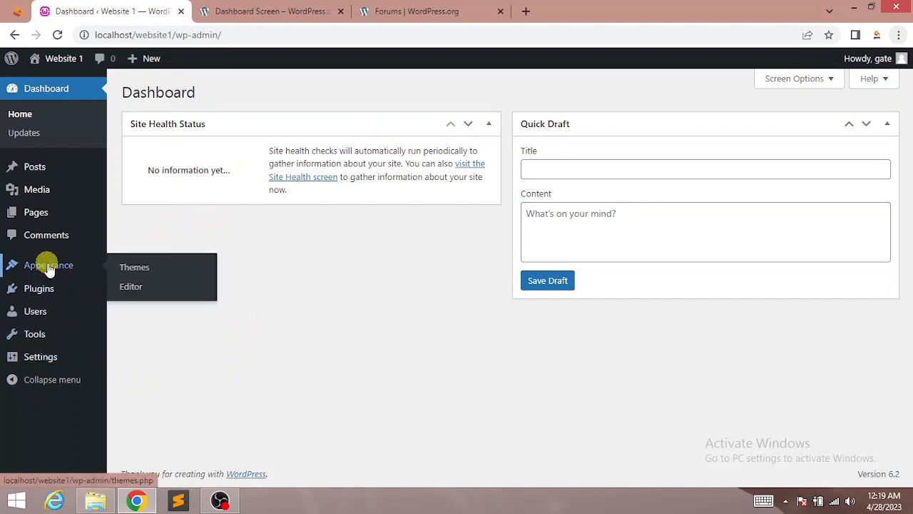
{"action": "mouse_move", "coordinate": [33, 294]}
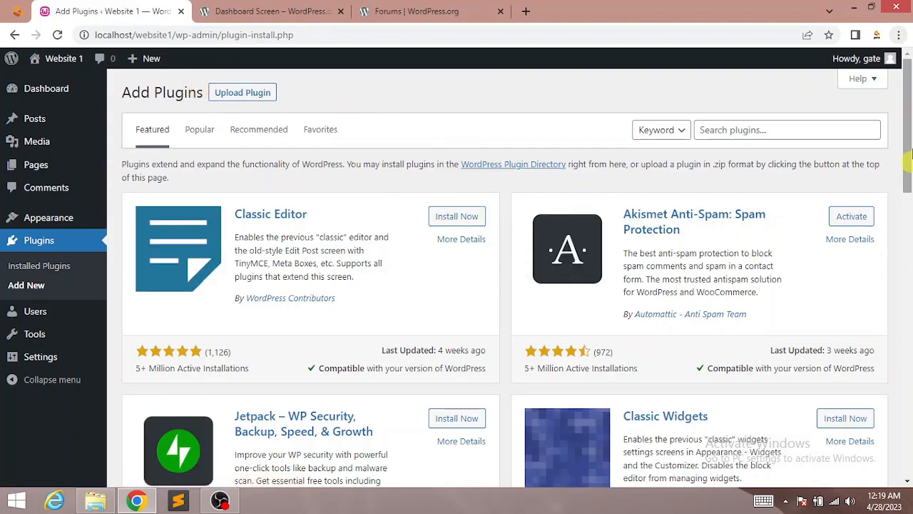
Step: Install and activate Classic Editor, then dismiss the Plugin activated notice
{"action": "mouse_move", "coordinate": [909, 128]}
{"action": "left_mouse_down"}
{"action": "mouse_move", "coordinate": [911, 353]}
{"action": "mouse_move", "coordinate": [908, 85]}
{"action": "left_mouse_up"}
{"action": "left_click_drag", "start_coordinate": [909, 125], "coordinate": [909, 96]}
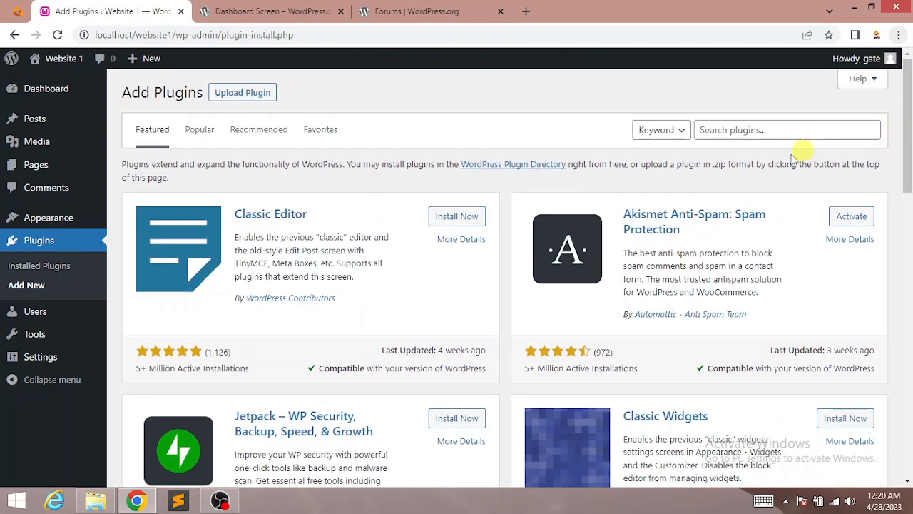
{"action": "left_click", "coordinate": [744, 131]}
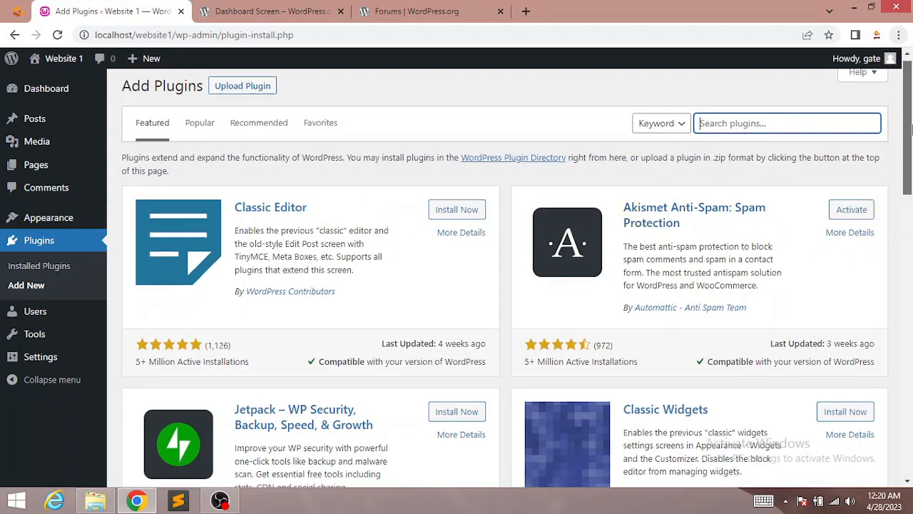
{"action": "mouse_move", "coordinate": [908, 164]}
{"action": "left_mouse_down"}
{"action": "mouse_move", "coordinate": [907, 351]}
{"action": "mouse_move", "coordinate": [907, 114]}
{"action": "left_mouse_up"}
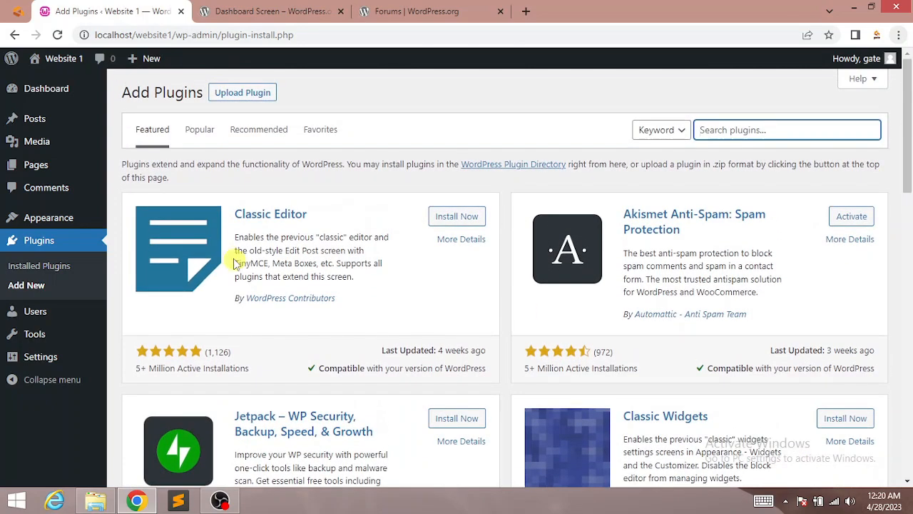
{"action": "left_click", "coordinate": [442, 221]}
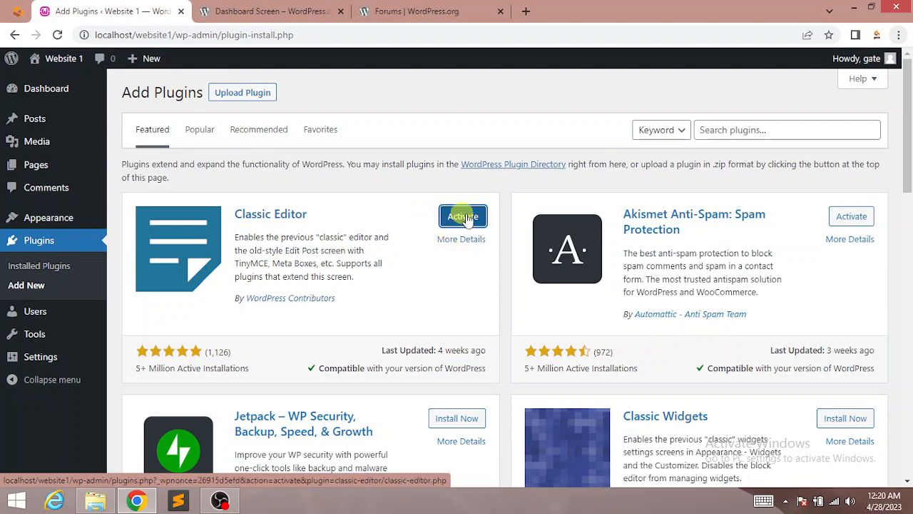
{"action": "left_click", "coordinate": [454, 222]}
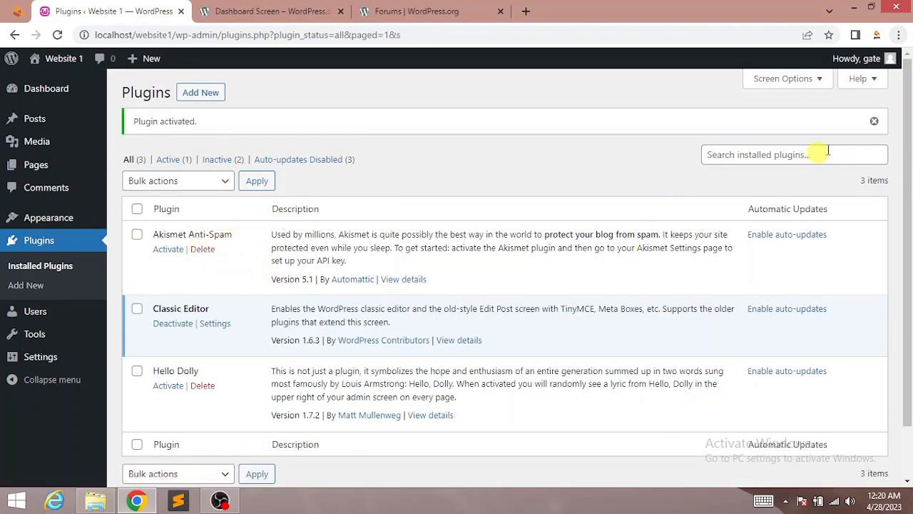
{"action": "left_click", "coordinate": [876, 121]}
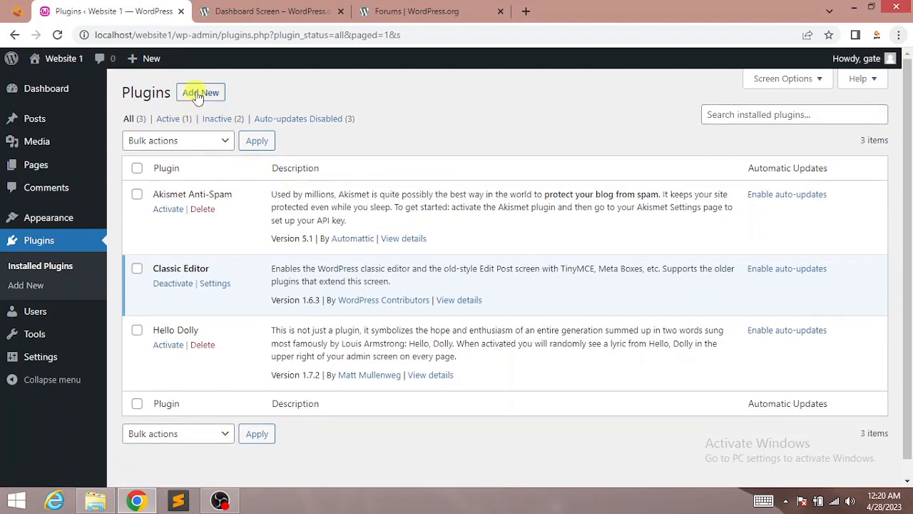
Step: Search Add Plugins for 'yoast', then install and activate Yoast SEO
{"action": "left_click", "coordinate": [197, 96]}
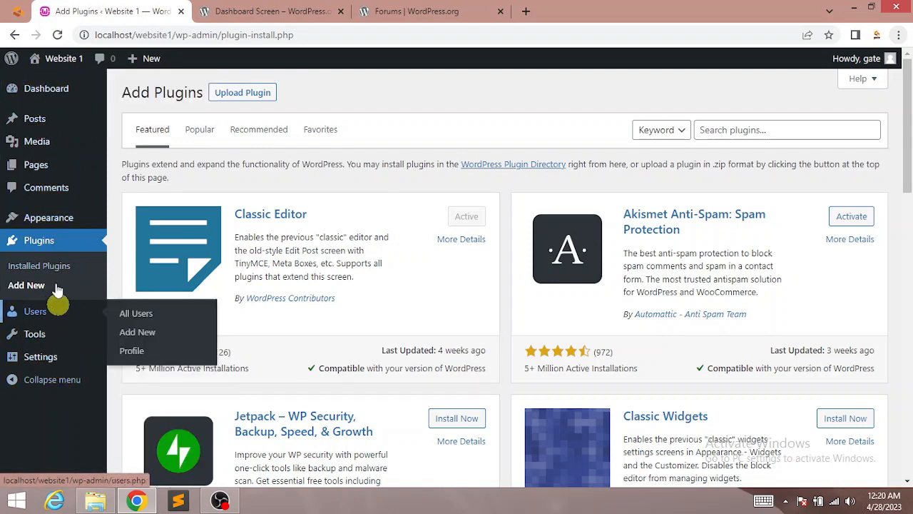
{"action": "left_click", "coordinate": [746, 129]}
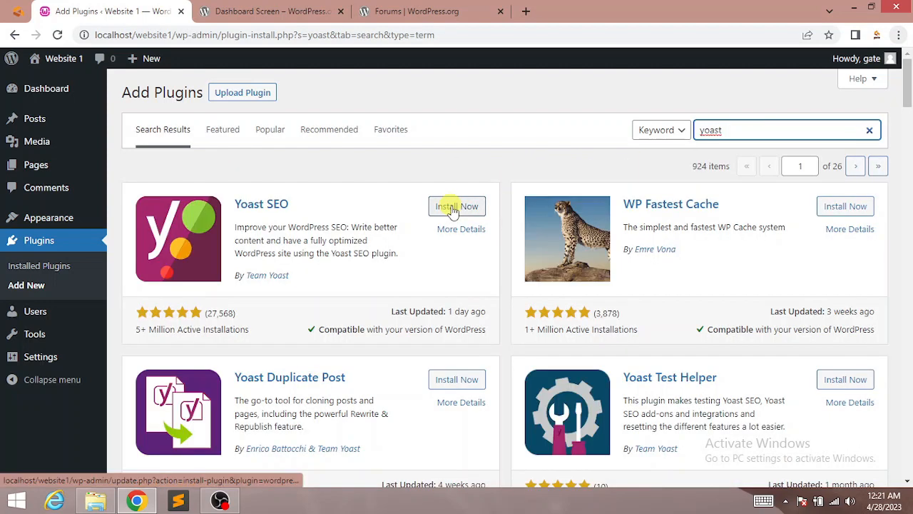
{"action": "left_click", "coordinate": [466, 214]}
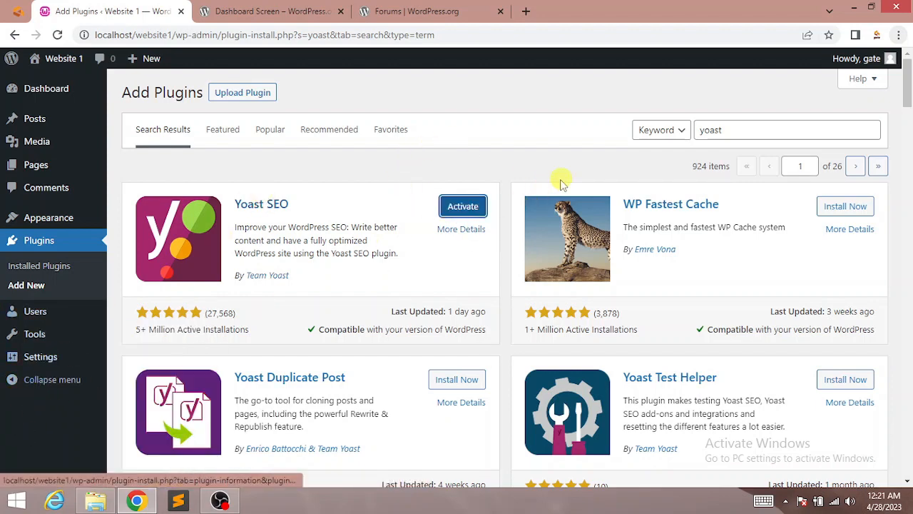
{"action": "left_click", "coordinate": [463, 206]}
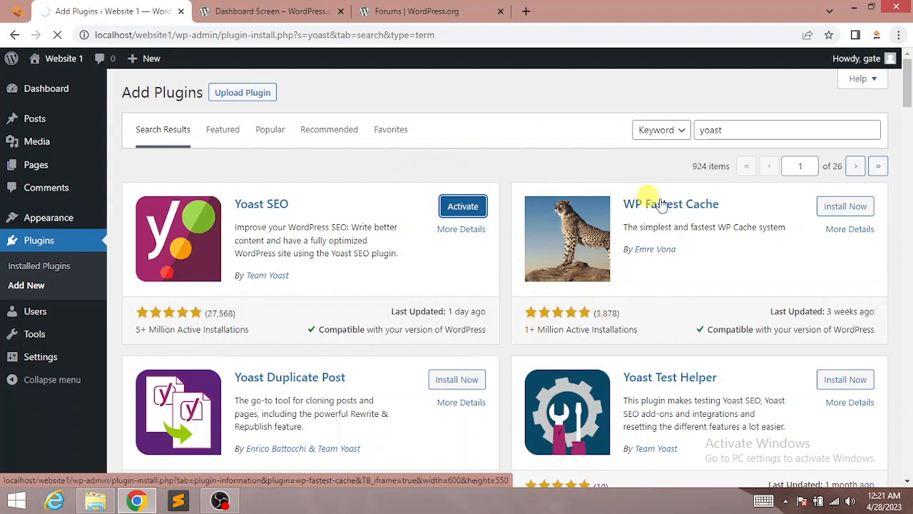
{"action": "mouse_move", "coordinate": [907, 87]}
{"action": "left_mouse_down"}
{"action": "mouse_move", "coordinate": [908, 150]}
{"action": "mouse_move", "coordinate": [910, 84]}
{"action": "left_mouse_up"}
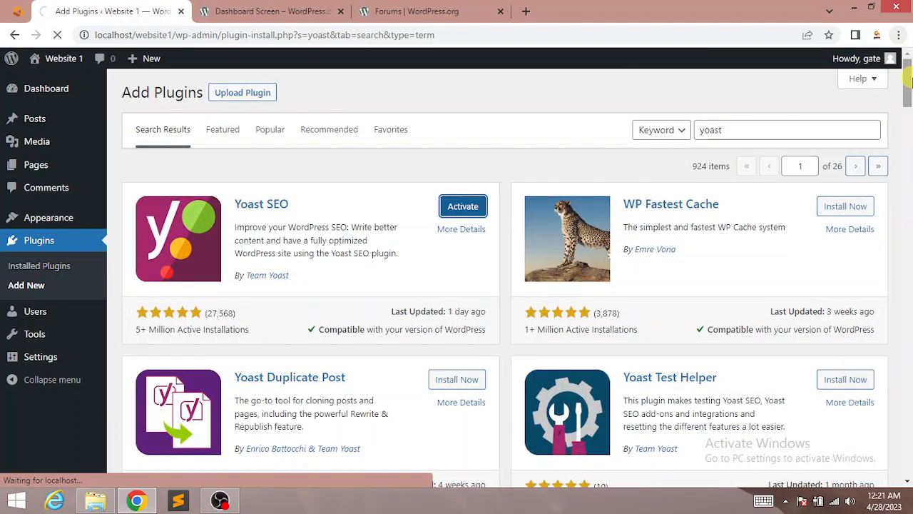
{"action": "mouse_move", "coordinate": [911, 84]}
{"action": "left_mouse_down"}
{"action": "mouse_move", "coordinate": [908, 356]}
{"action": "mouse_move", "coordinate": [908, 79]}
{"action": "left_mouse_up"}
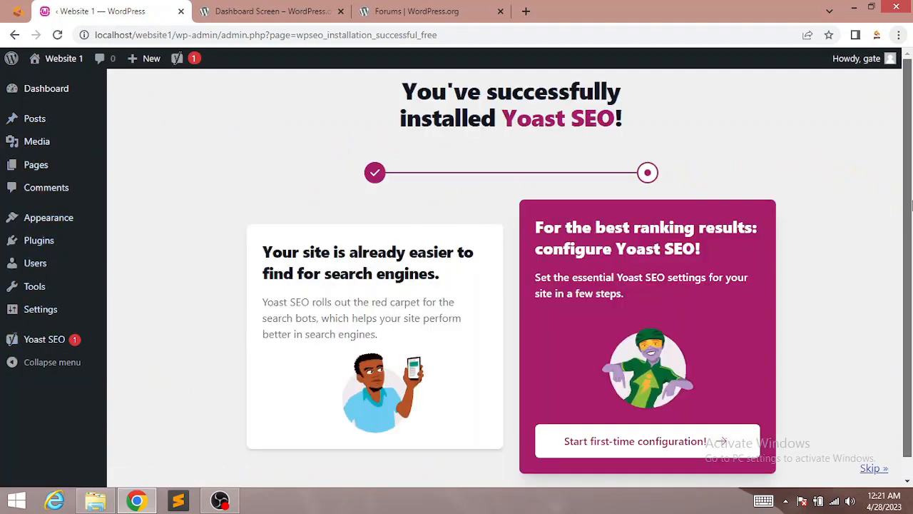
Step: Leave the Yoast SEO welcome page for Installed Plugins, now listing 4 plugins
{"action": "scroll", "coordinate": [908, 184], "scroll_direction": "down", "scroll_amount": 1}
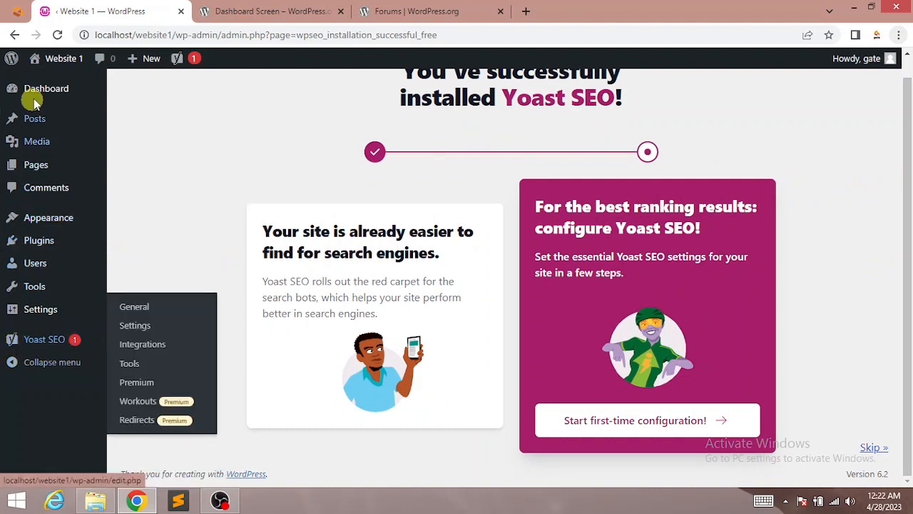
{"action": "mouse_move", "coordinate": [25, 338]}
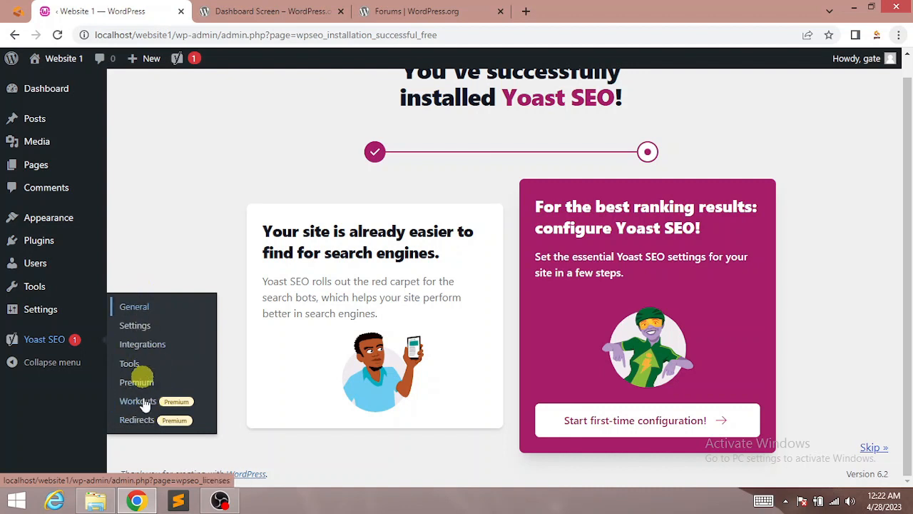
{"action": "mouse_move", "coordinate": [100, 299]}
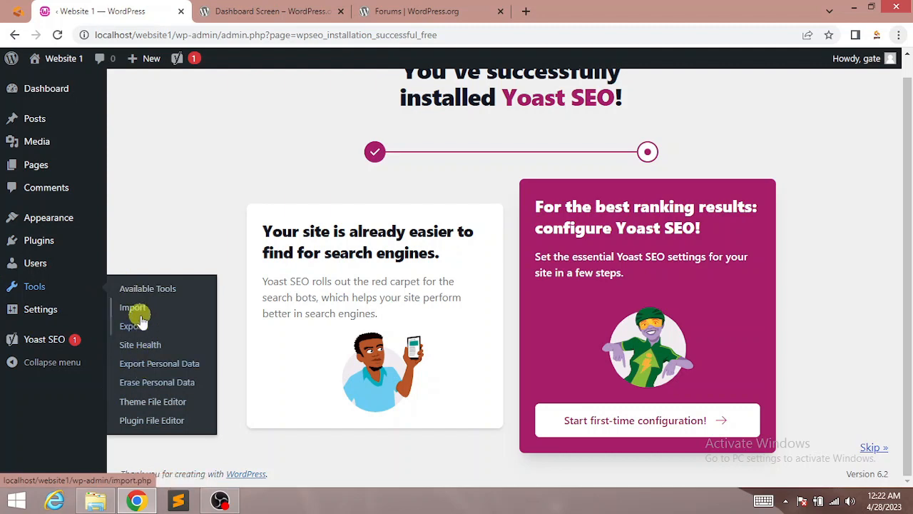
{"action": "mouse_move", "coordinate": [95, 241]}
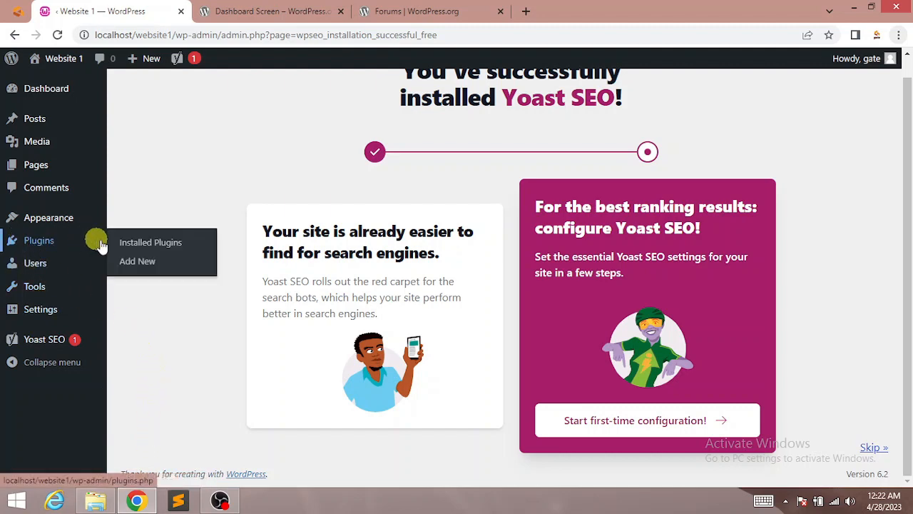
{"action": "left_click", "coordinate": [52, 244]}
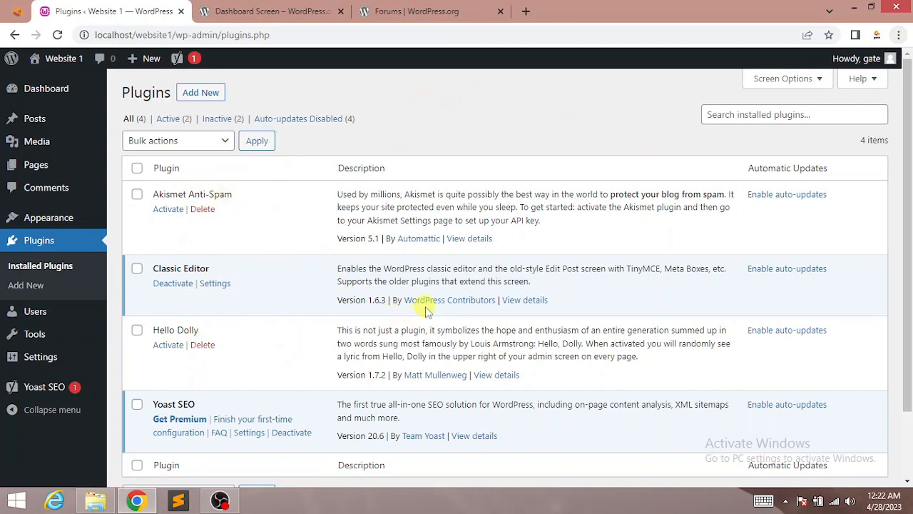
Step: Delete the Akismet Anti-Spam plugin and confirm the removal
{"action": "scroll", "coordinate": [896, 261], "scroll_direction": "down", "scroll_amount": 2}
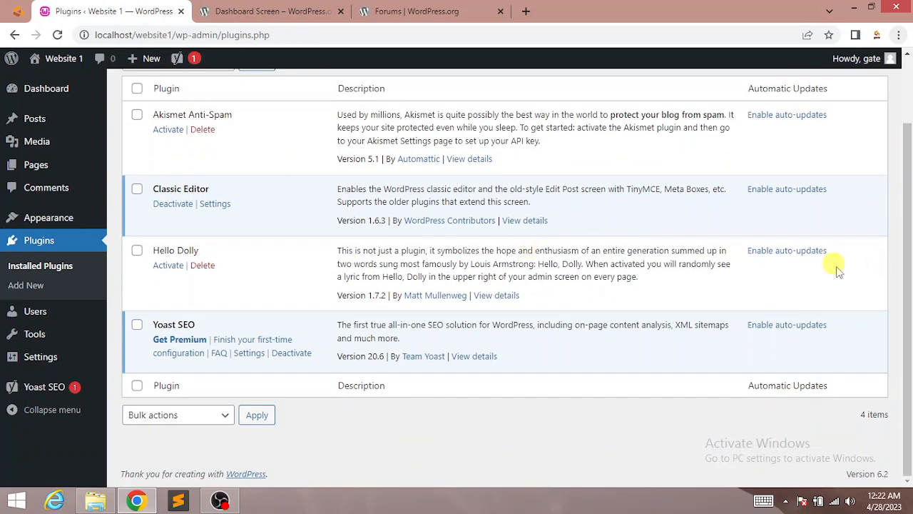
{"action": "scroll", "coordinate": [833, 265], "scroll_direction": "up", "scroll_amount": 2}
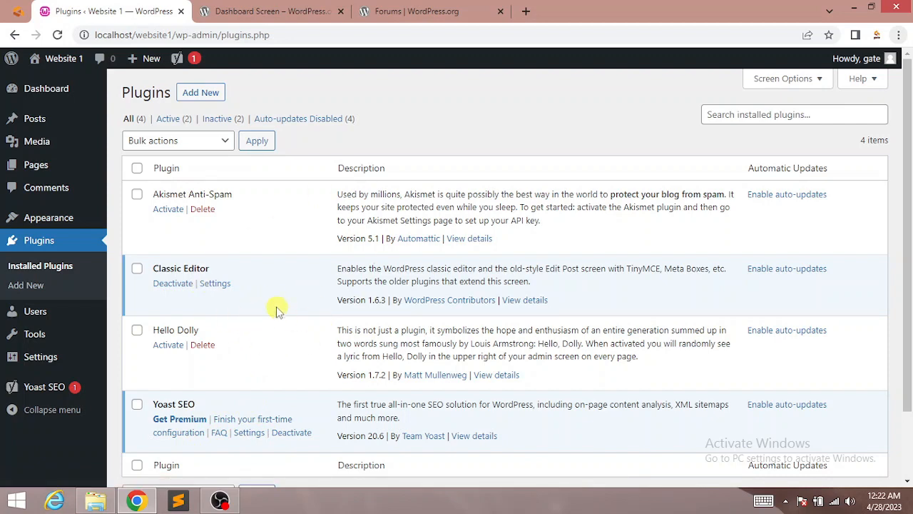
{"action": "left_click", "coordinate": [203, 209]}
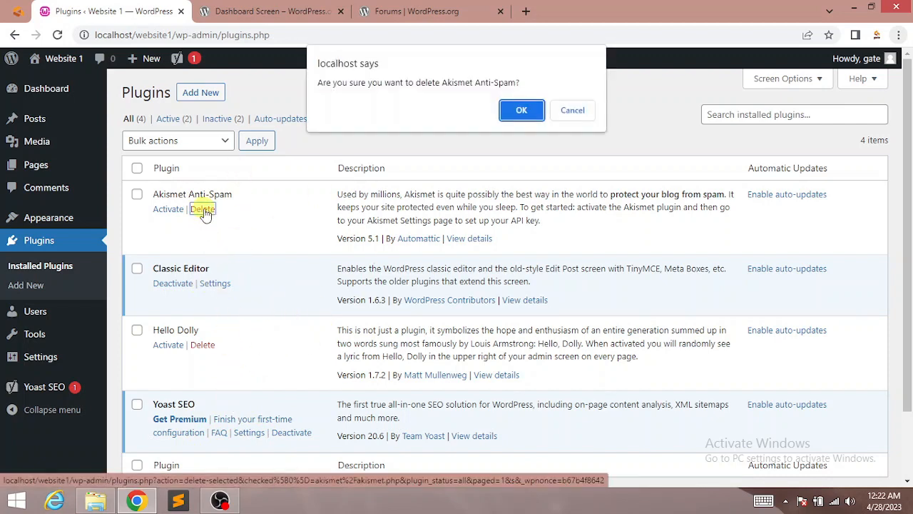
{"action": "left_click", "coordinate": [517, 111]}
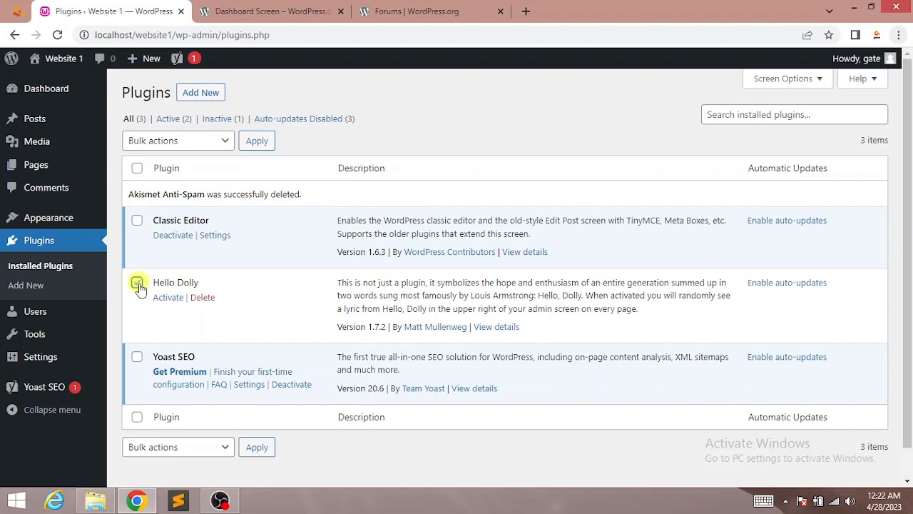
Step: Bulk-delete the checked Hello Dolly plugin and confirm, leaving Classic Editor and Yoast SEO
{"action": "left_click", "coordinate": [187, 142]}
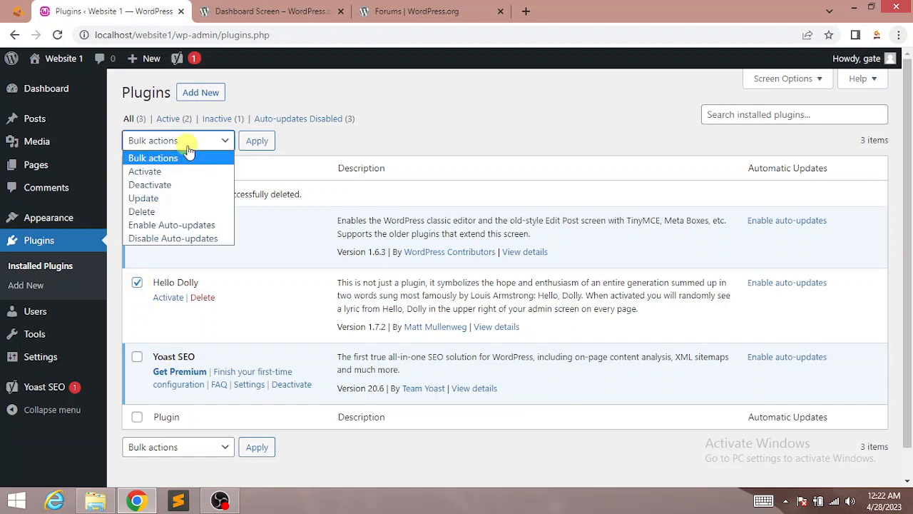
{"action": "left_click", "coordinate": [155, 212]}
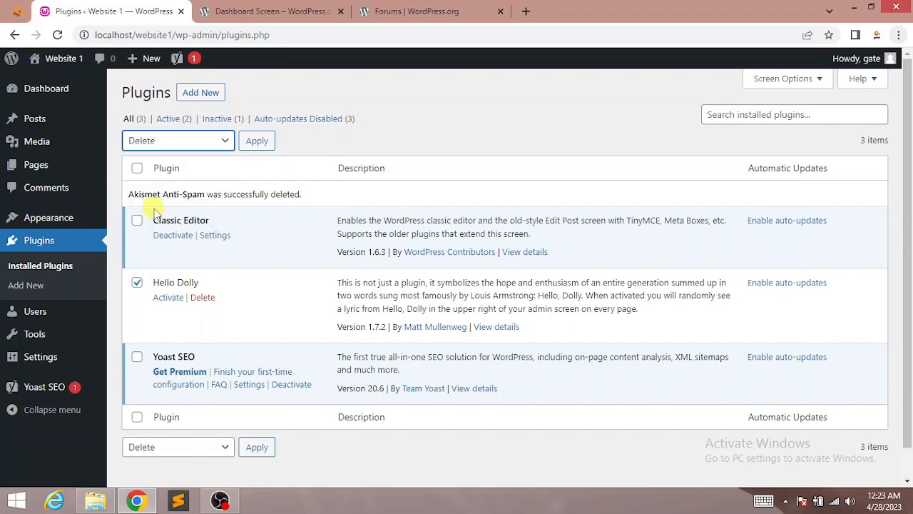
{"action": "left_click", "coordinate": [257, 141]}
{"action": "left_click", "coordinate": [514, 124]}
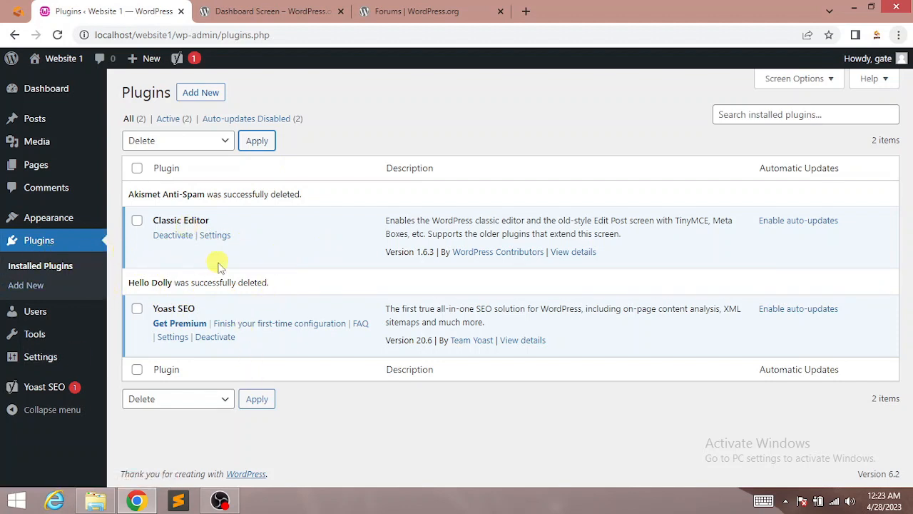
Step: Bring up Add Plugins with its upload area and scroll through featured plugins like bbPress and BuddyPress
{"action": "left_click", "coordinate": [191, 94]}
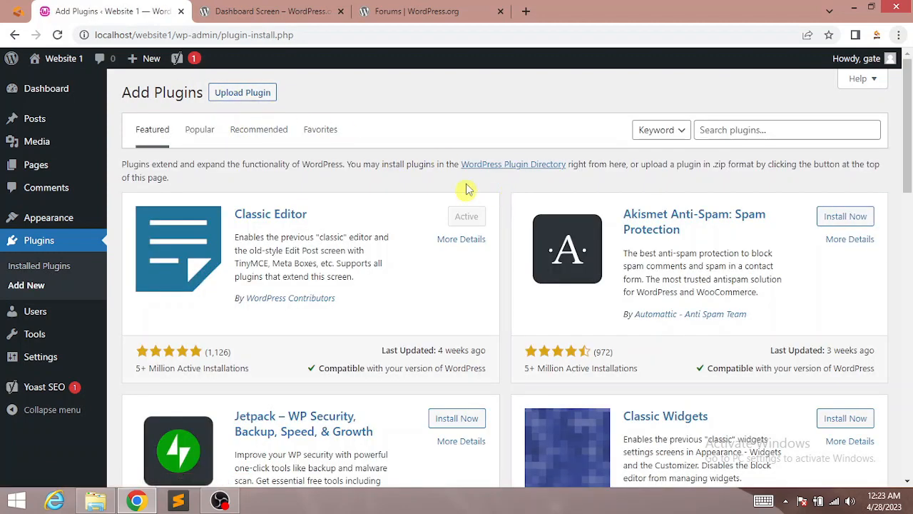
{"action": "left_click", "coordinate": [241, 93]}
{"action": "left_click", "coordinate": [754, 323]}
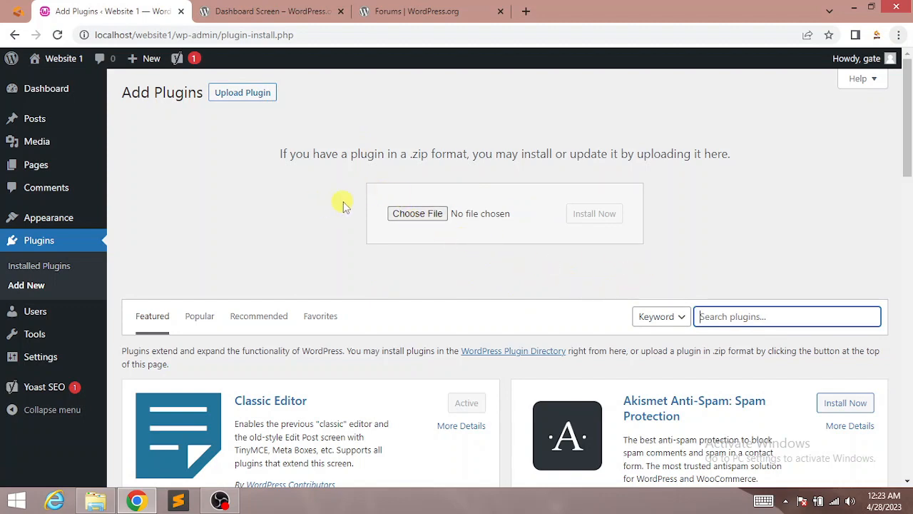
{"action": "left_click_drag", "start_coordinate": [907, 114], "coordinate": [908, 196]}
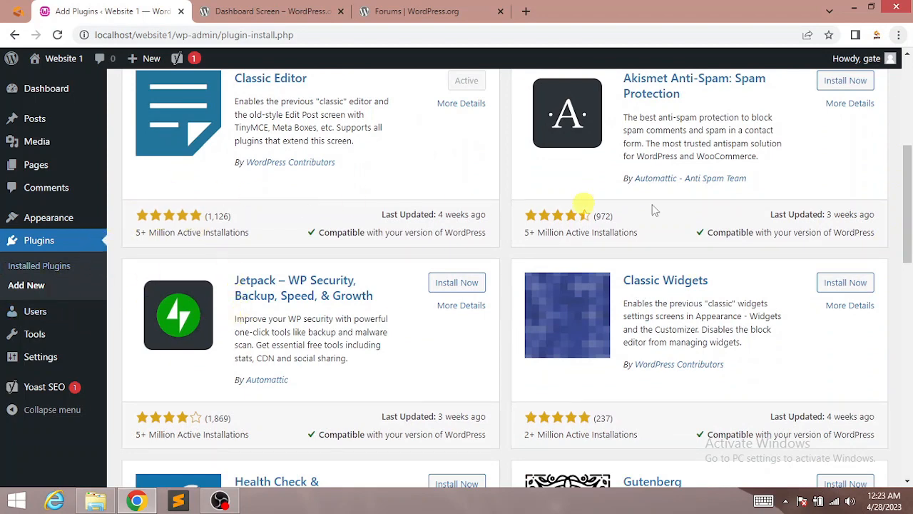
{"action": "mouse_move", "coordinate": [909, 240]}
{"action": "left_mouse_down"}
{"action": "mouse_move", "coordinate": [909, 158]}
{"action": "mouse_move", "coordinate": [910, 387]}
{"action": "mouse_move", "coordinate": [910, 330]}
{"action": "mouse_move", "coordinate": [911, 371]}
{"action": "left_mouse_up"}
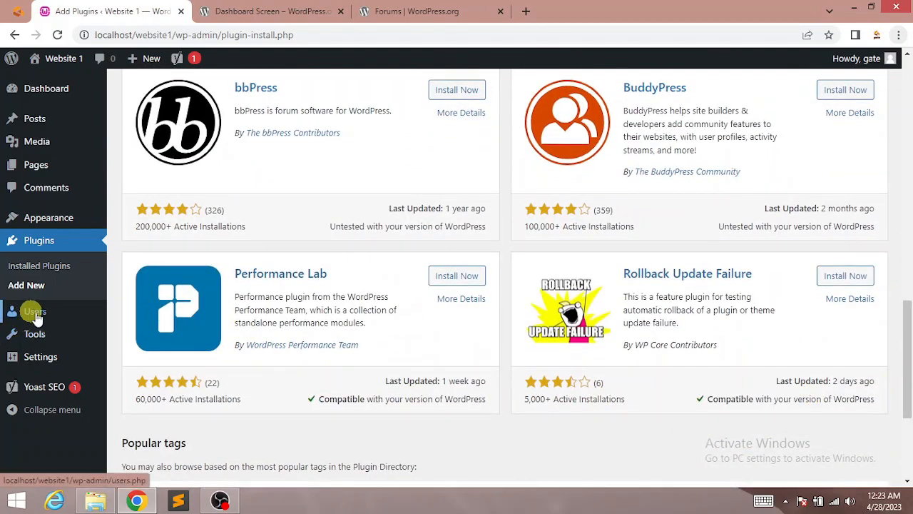
{"action": "mouse_move", "coordinate": [20, 314]}
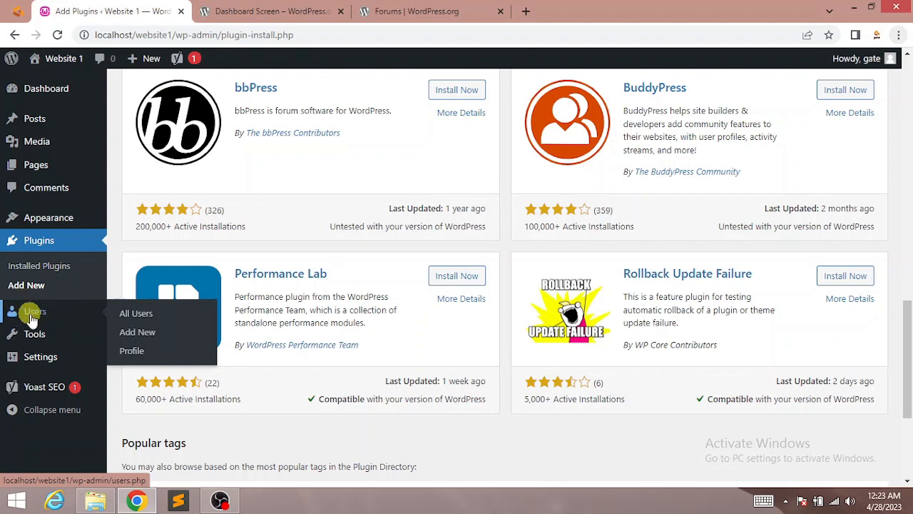
Step: Go from the All Users list to the Add New User form
{"action": "left_click", "coordinate": [139, 315]}
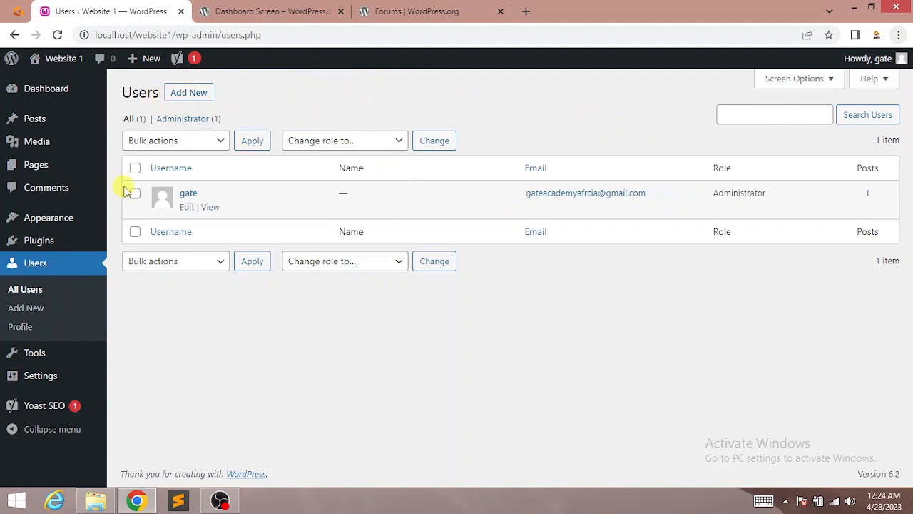
{"action": "left_click", "coordinate": [184, 97]}
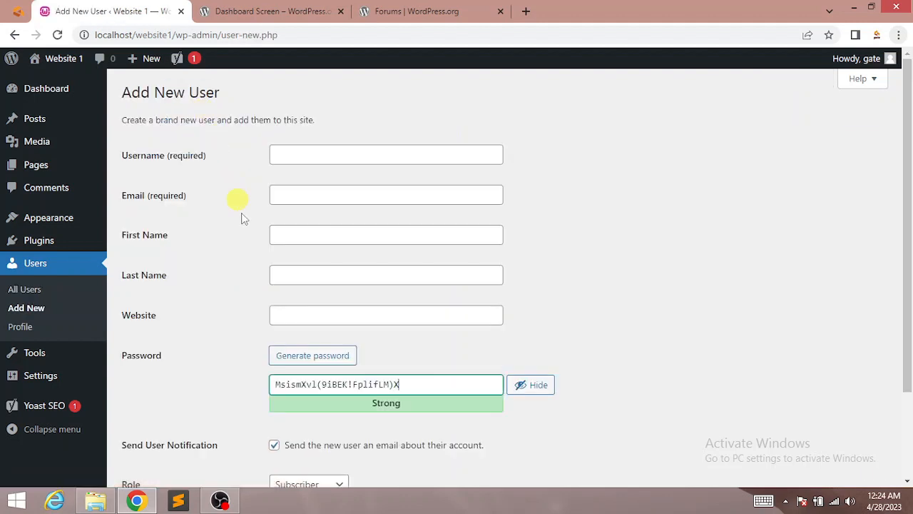
{"action": "left_click_drag", "start_coordinate": [908, 132], "coordinate": [912, 188]}
Step: Fill in the new user's username, e-mail address, first name and last name
{"action": "left_click", "coordinate": [372, 151]}
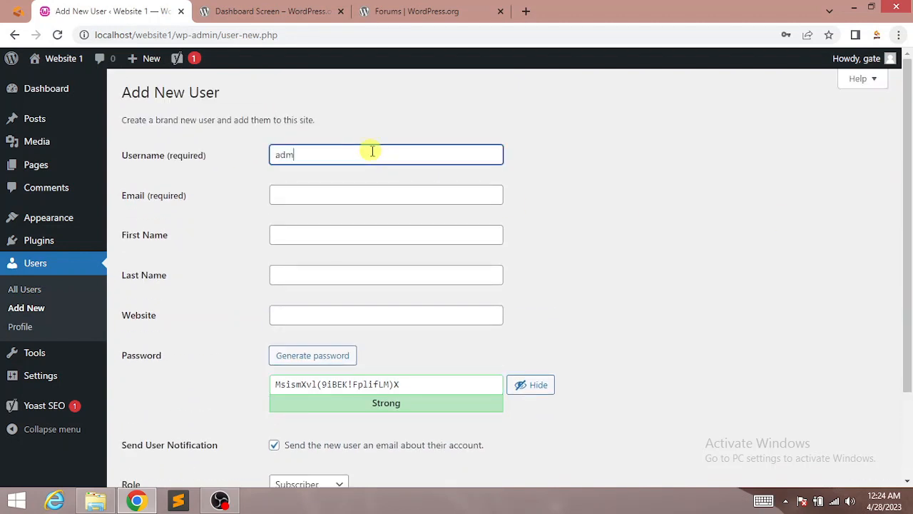
{"action": "key", "text": "Tab"}
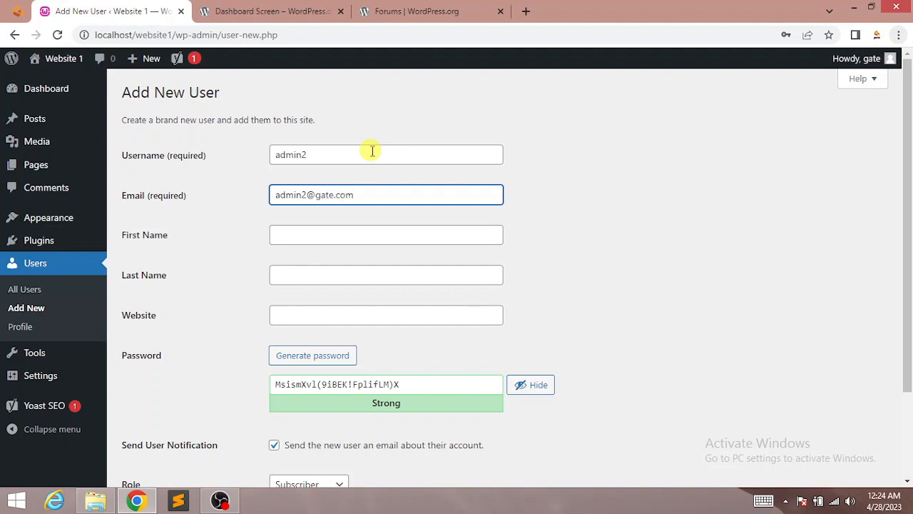
{"action": "key", "text": "Tab"}
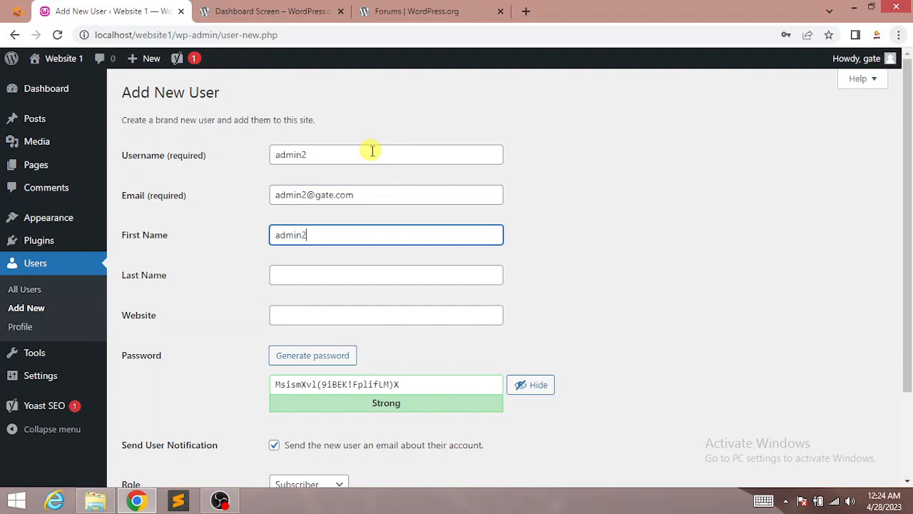
{"action": "key", "text": "Tab"}
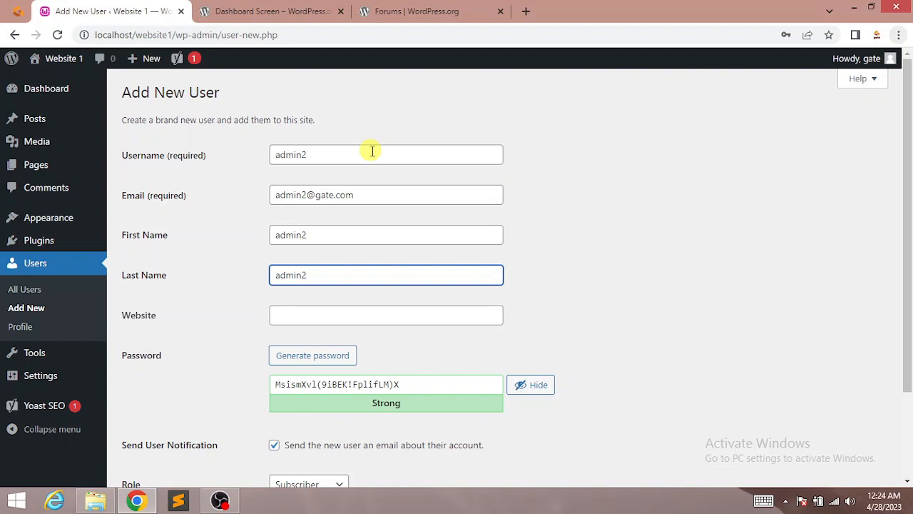
{"action": "left_click", "coordinate": [315, 318]}
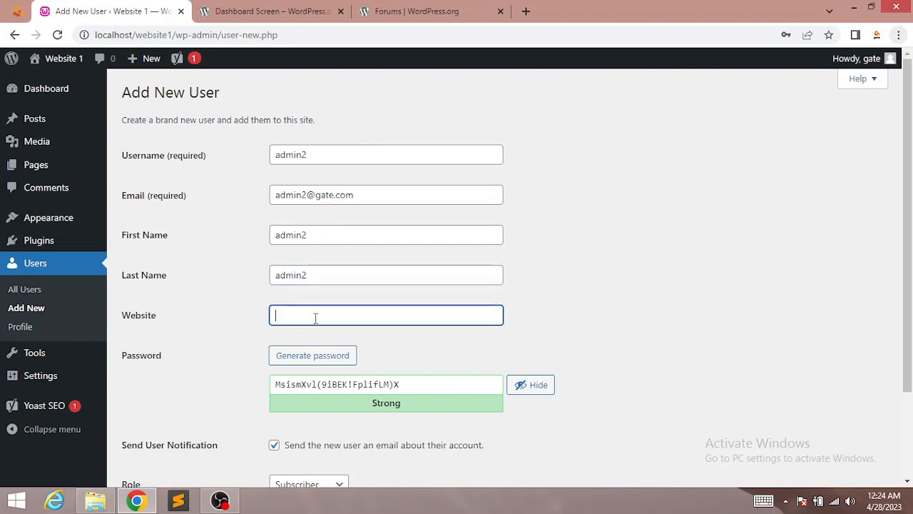
Step: Check the generated strong password and set the new user's role to Administrator
{"action": "scroll", "coordinate": [332, 348], "scroll_direction": "down", "scroll_amount": 2}
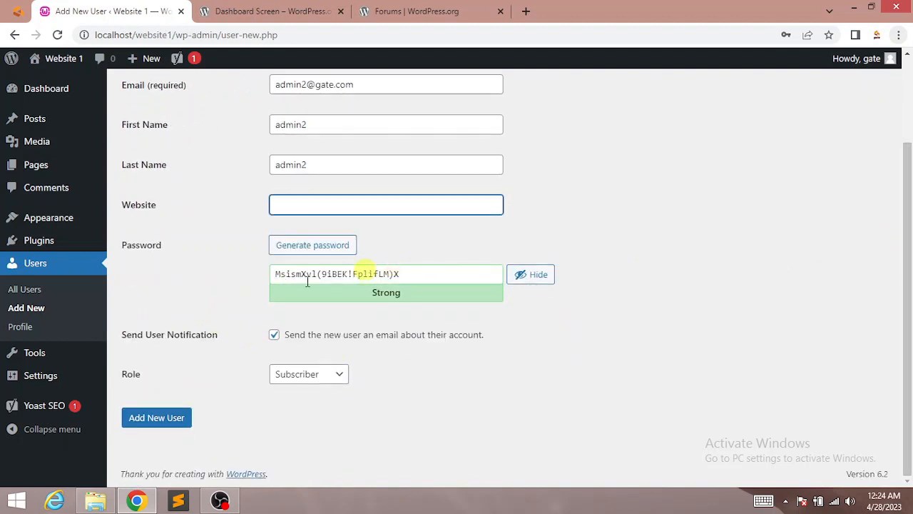
{"action": "left_click", "coordinate": [443, 276]}
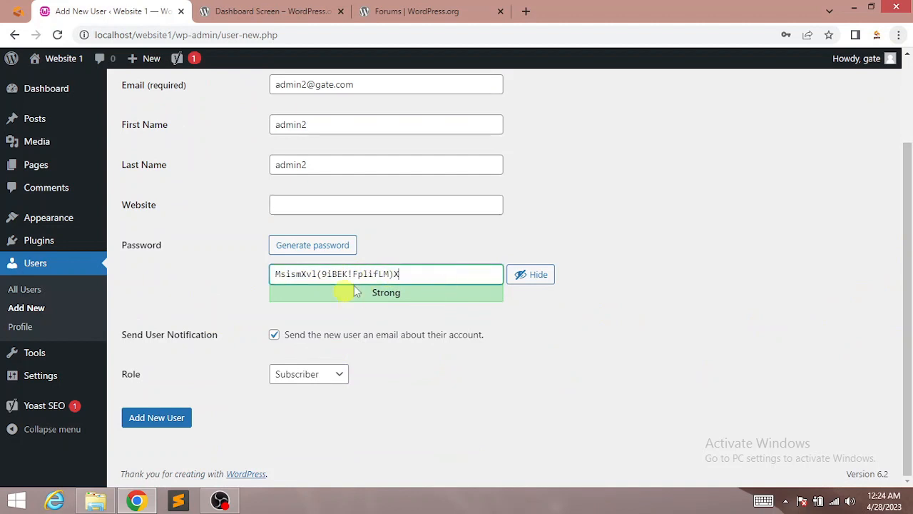
{"action": "left_click", "coordinate": [310, 383]}
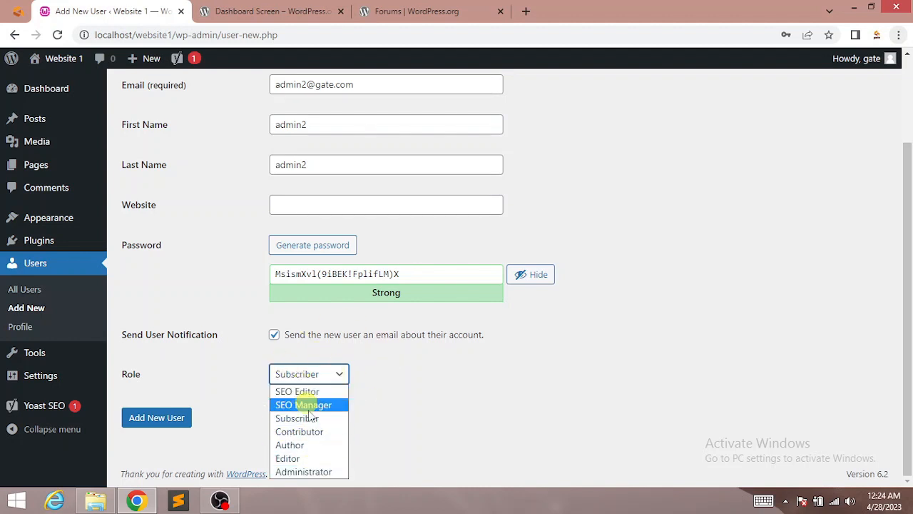
{"action": "left_click", "coordinate": [307, 474]}
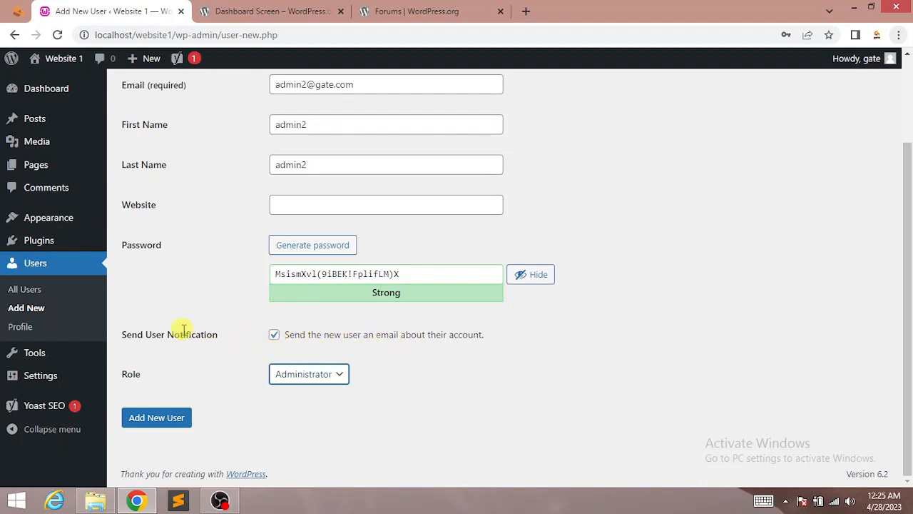
Step: Submit the new admin2 user, decline saving the password, and edit the gate profile
{"action": "left_click", "coordinate": [159, 419]}
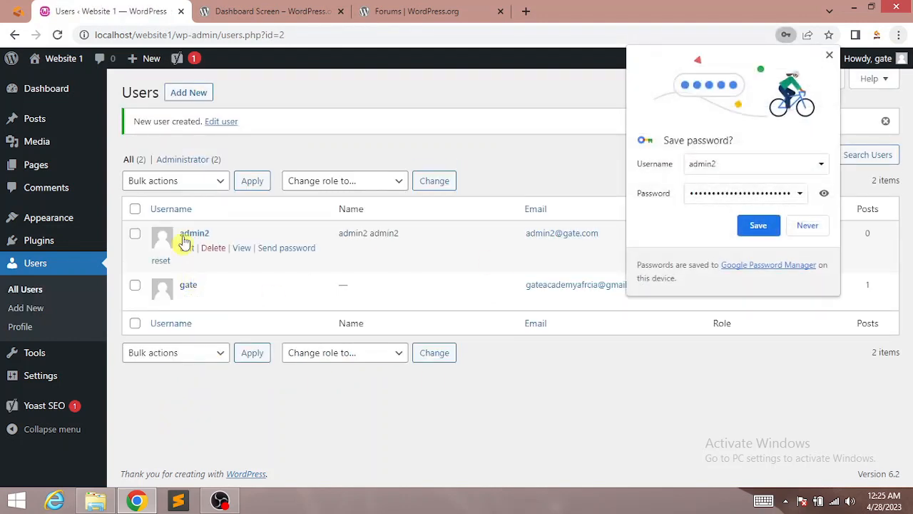
{"action": "left_click", "coordinate": [829, 55]}
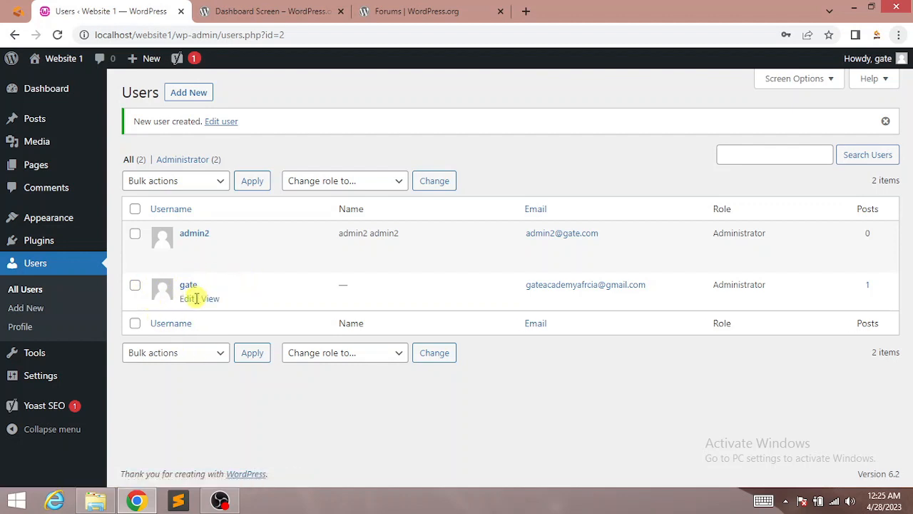
{"action": "left_click", "coordinate": [186, 300]}
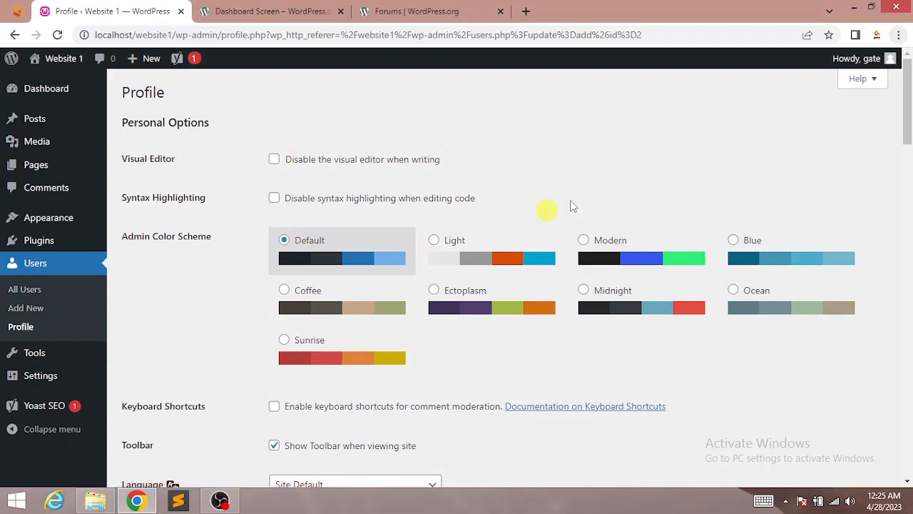
Step: Preview the Light, Modern, Blue, Coffee, Ectoplasm, Midnight, Ocean and Sunrise admin colour schemes
{"action": "left_click_drag", "start_coordinate": [908, 117], "coordinate": [911, 91]}
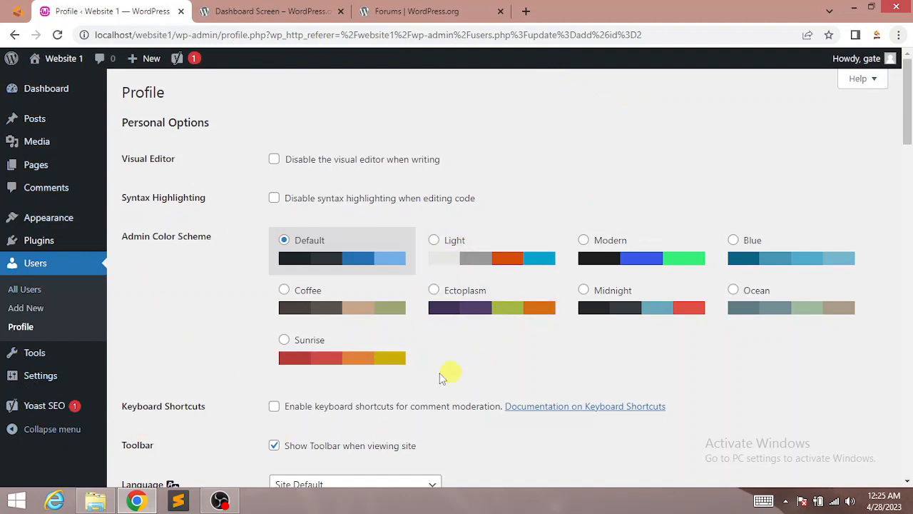
{"action": "left_click", "coordinate": [434, 240]}
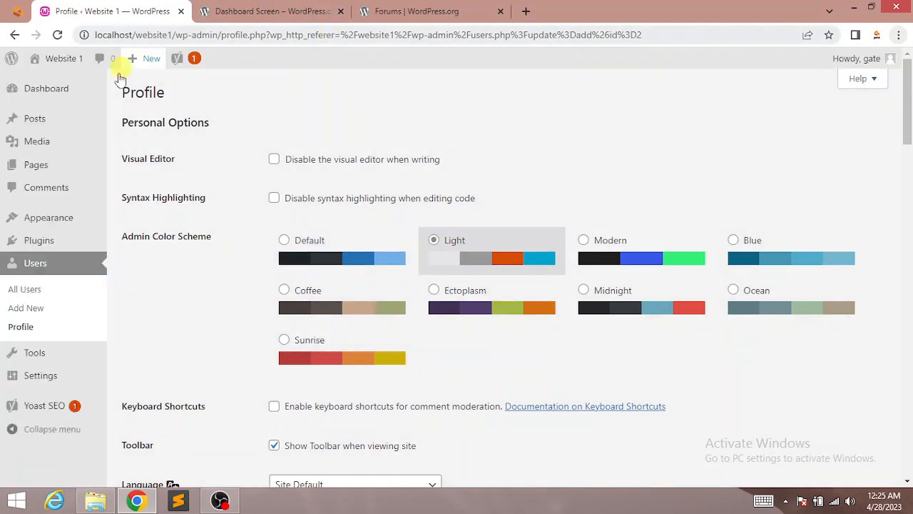
{"action": "left_click", "coordinate": [620, 259]}
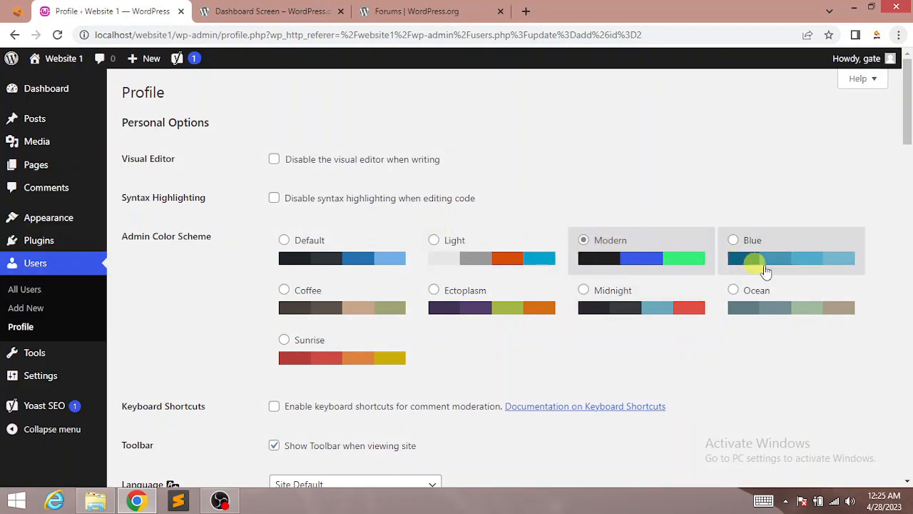
{"action": "left_click", "coordinate": [803, 267]}
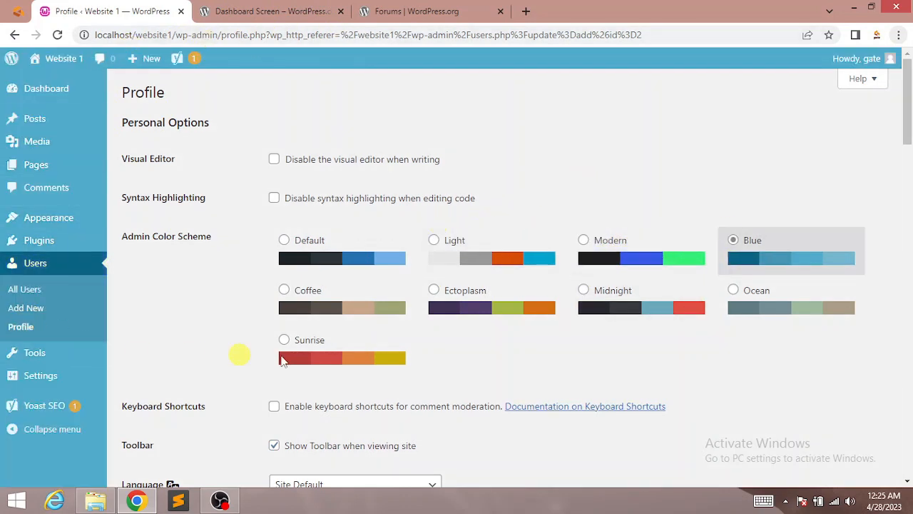
{"action": "left_click", "coordinate": [346, 291]}
{"action": "left_click", "coordinate": [478, 300]}
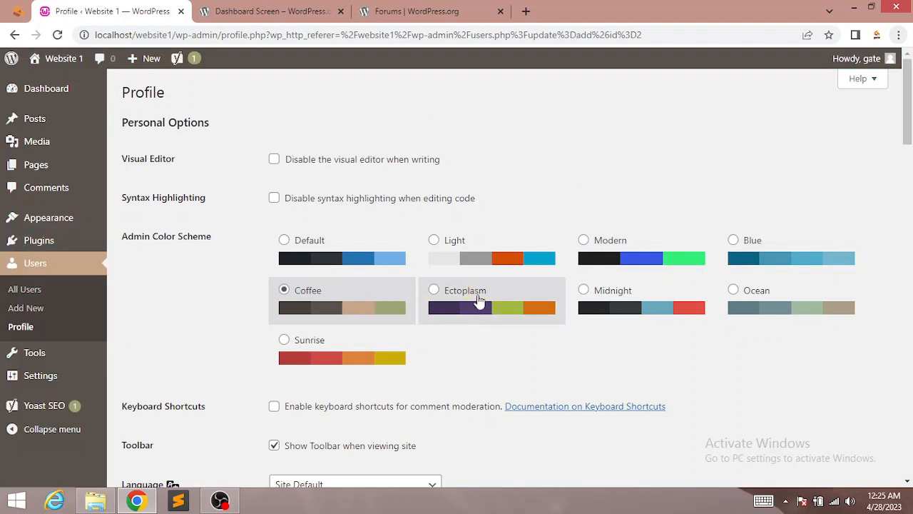
{"action": "left_click", "coordinate": [592, 292]}
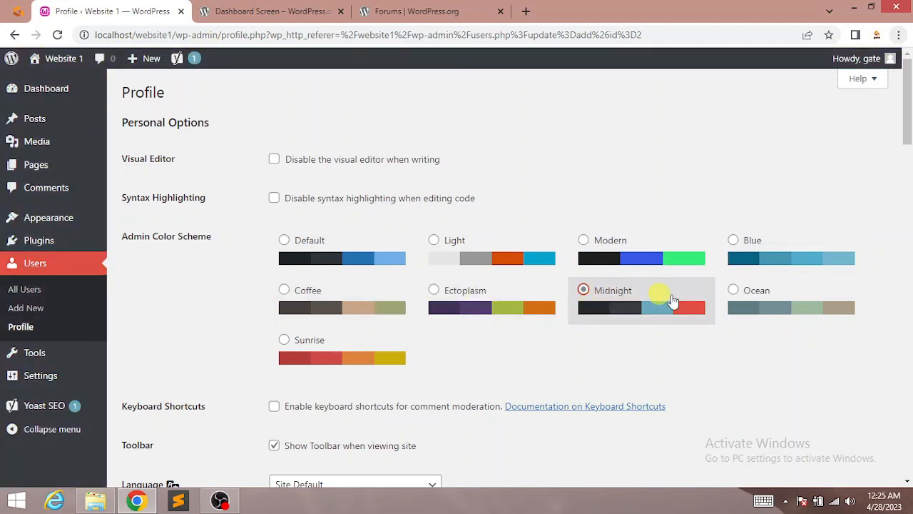
{"action": "left_click", "coordinate": [735, 294]}
{"action": "left_click", "coordinate": [321, 343]}
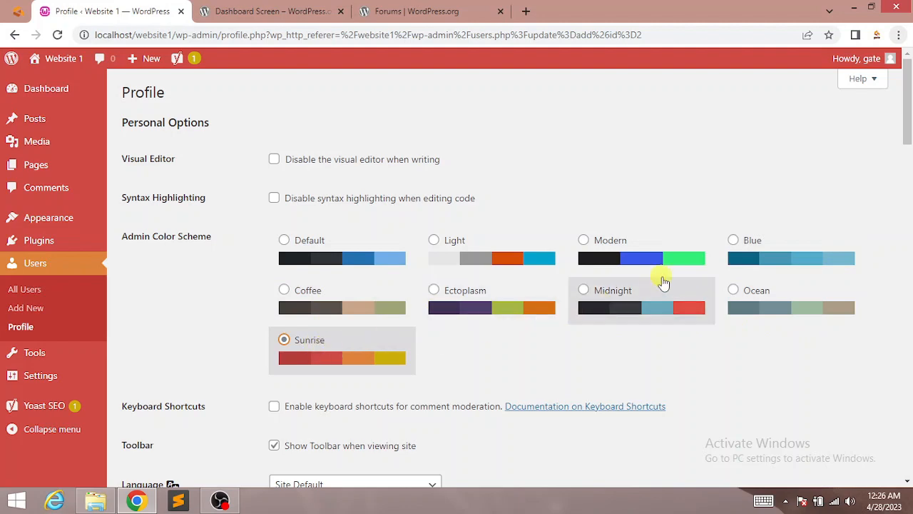
Step: Compare Coffee against Blue once more and keep Blue as the admin colour scheme
{"action": "left_click", "coordinate": [773, 266]}
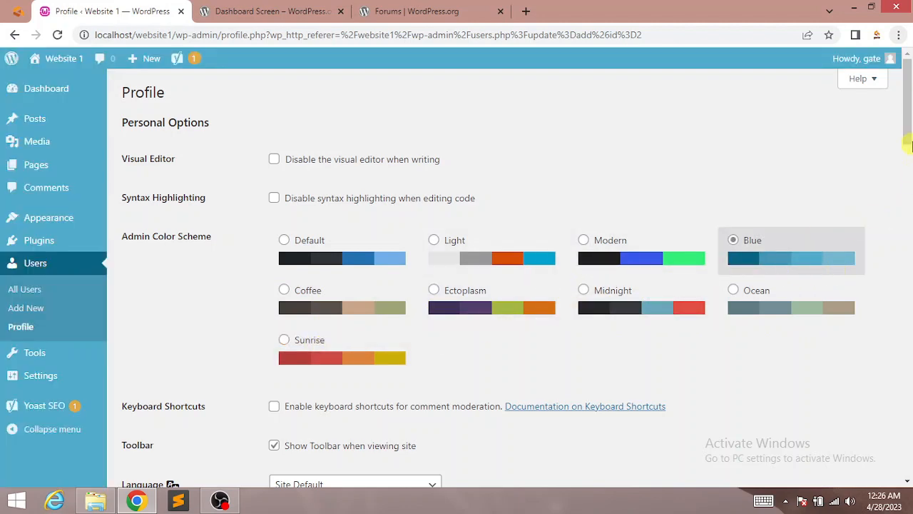
{"action": "mouse_move", "coordinate": [908, 147]}
{"action": "left_mouse_down"}
{"action": "mouse_move", "coordinate": [910, 428]}
{"action": "mouse_move", "coordinate": [912, 131]}
{"action": "left_mouse_up"}
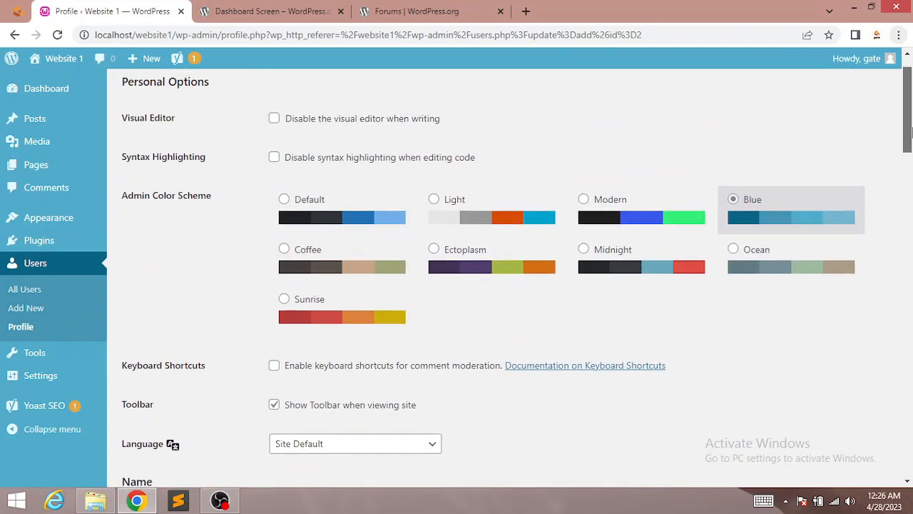
{"action": "left_click", "coordinate": [340, 254]}
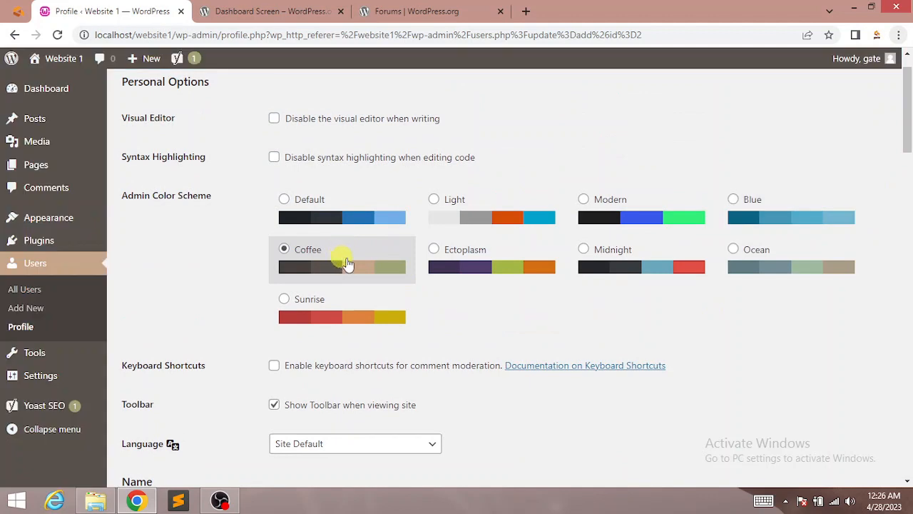
{"action": "left_click", "coordinate": [757, 221]}
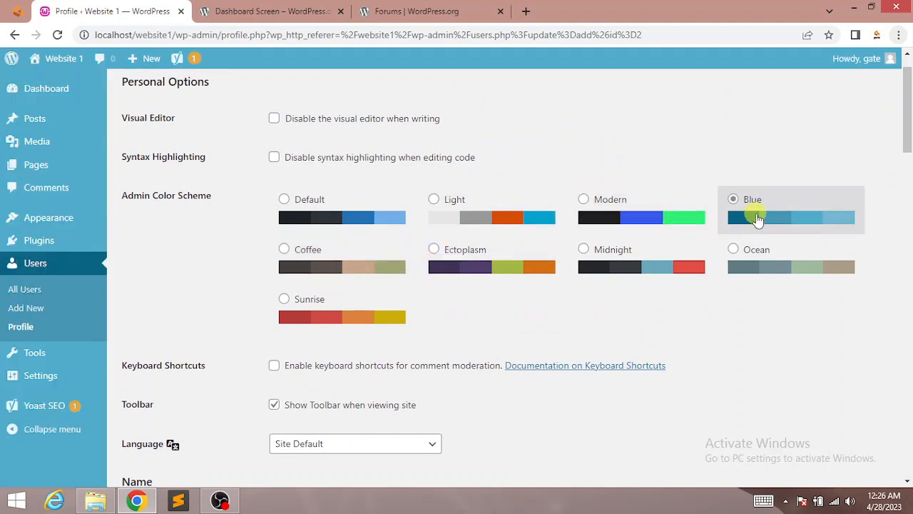
{"action": "left_click_drag", "start_coordinate": [911, 114], "coordinate": [911, 164]}
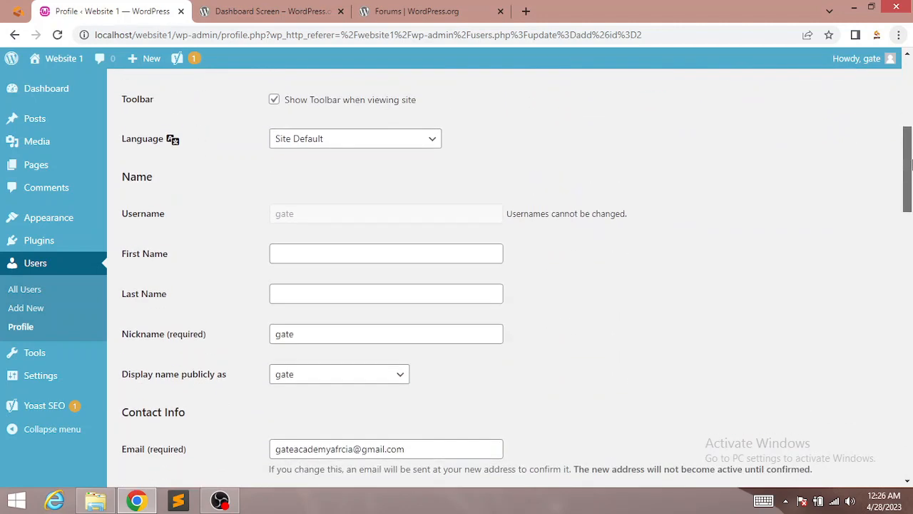
{"action": "left_click", "coordinate": [312, 141]}
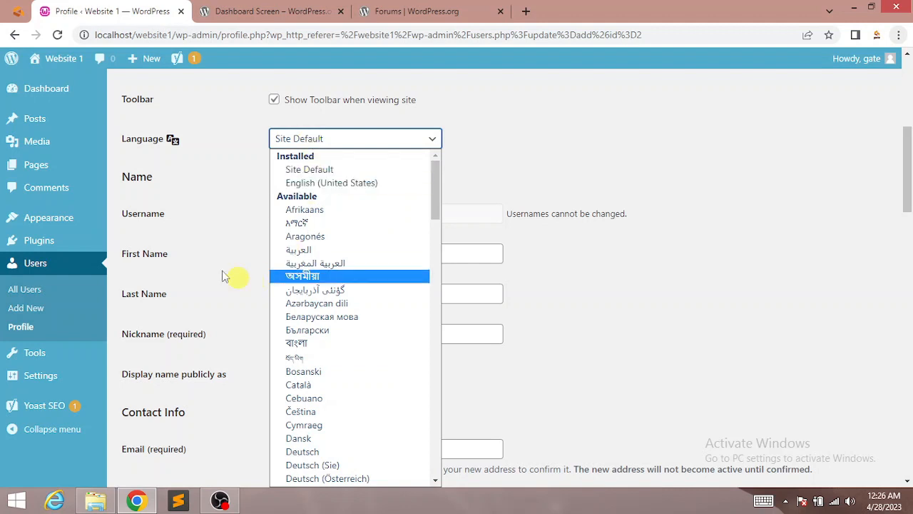
{"action": "left_click", "coordinate": [187, 195]}
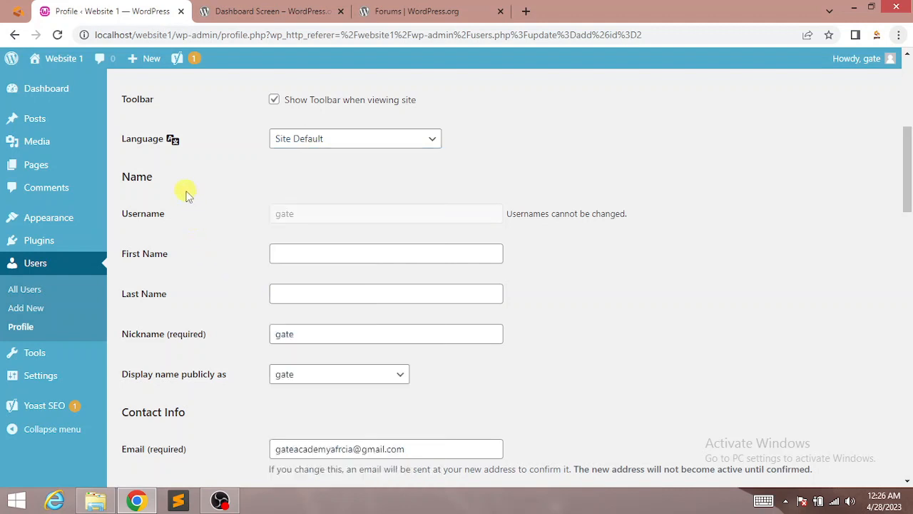
{"action": "left_click", "coordinate": [327, 255]}
{"action": "left_click", "coordinate": [294, 291]}
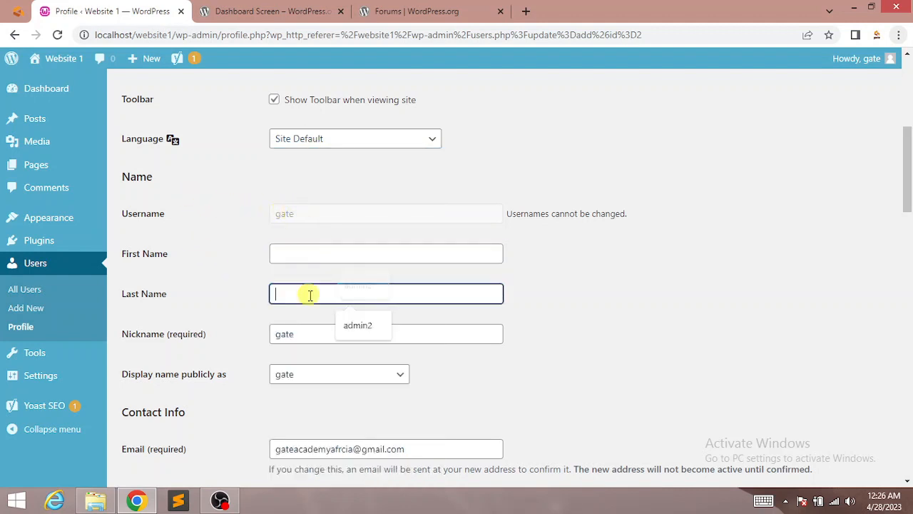
{"action": "left_click", "coordinate": [305, 342]}
{"action": "scroll", "coordinate": [900, 168], "scroll_direction": "down", "scroll_amount": 3}
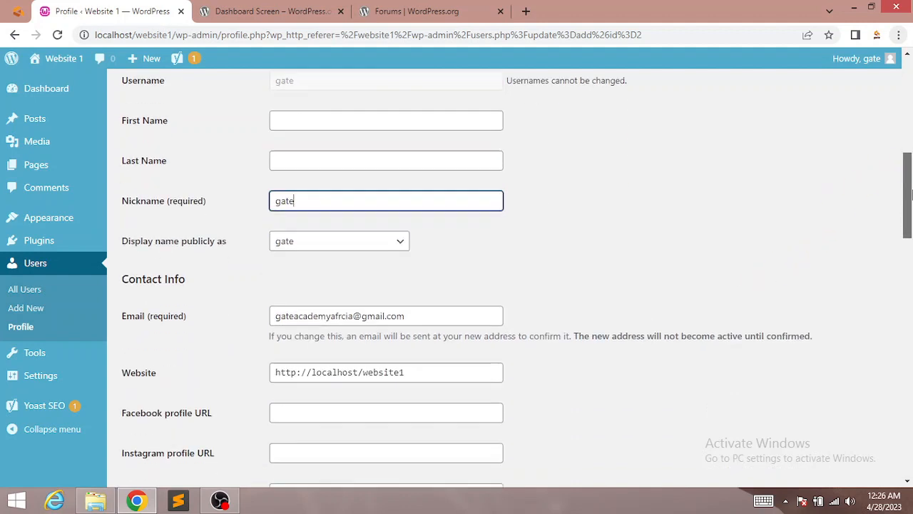
{"action": "left_click", "coordinate": [299, 127]}
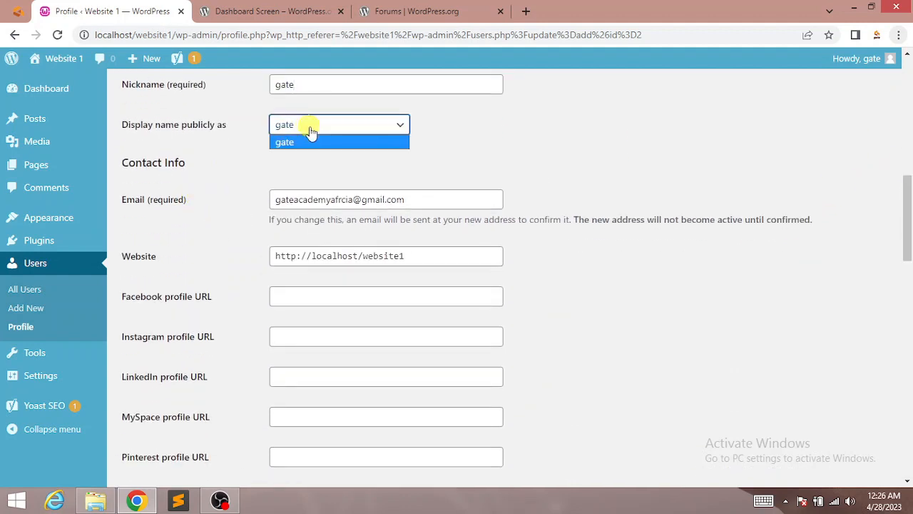
{"action": "left_click", "coordinate": [299, 143]}
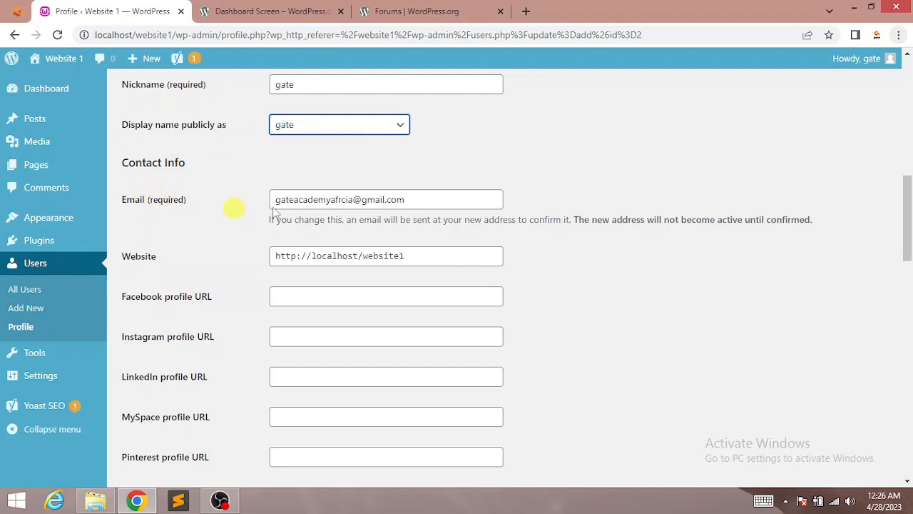
{"action": "left_click", "coordinate": [346, 199]}
{"action": "scroll", "coordinate": [889, 212], "scroll_direction": "down", "scroll_amount": 3}
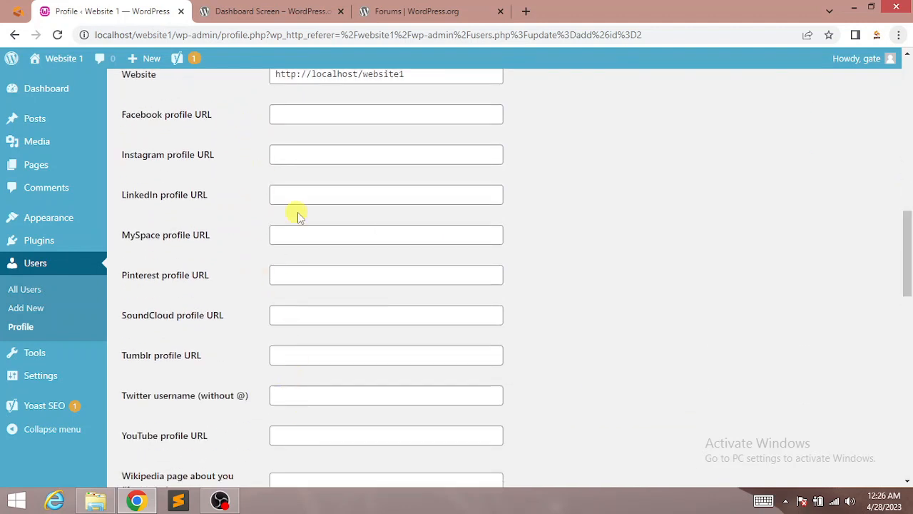
{"action": "scroll", "coordinate": [867, 280], "scroll_direction": "down", "scroll_amount": 7}
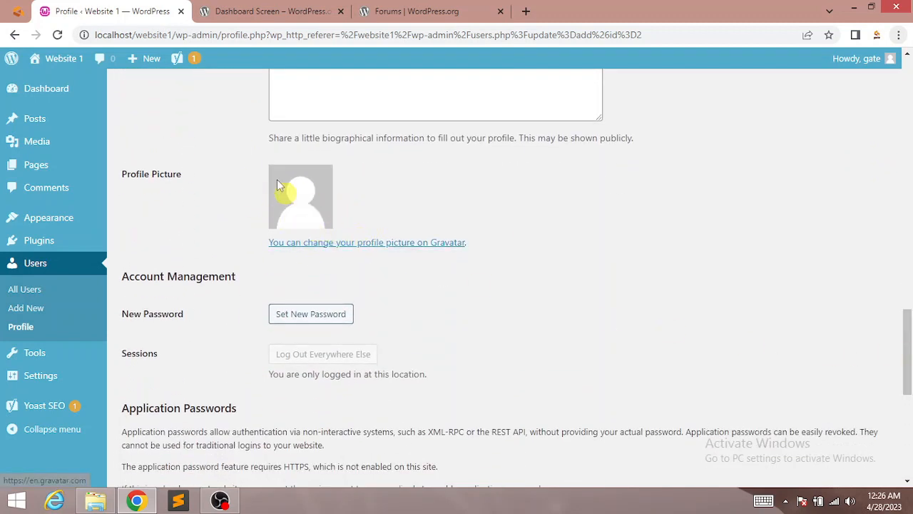
{"action": "mouse_move", "coordinate": [890, 68]}
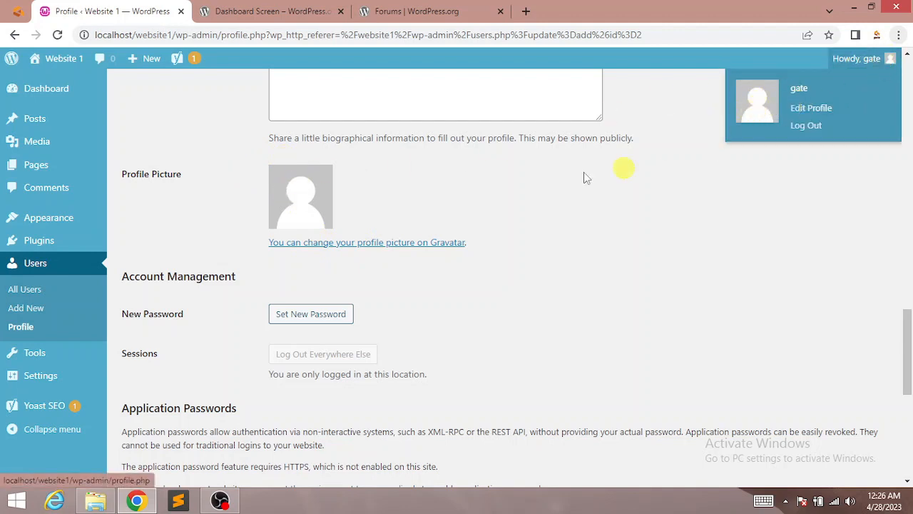
{"action": "scroll", "coordinate": [910, 244], "scroll_direction": "down", "scroll_amount": 3}
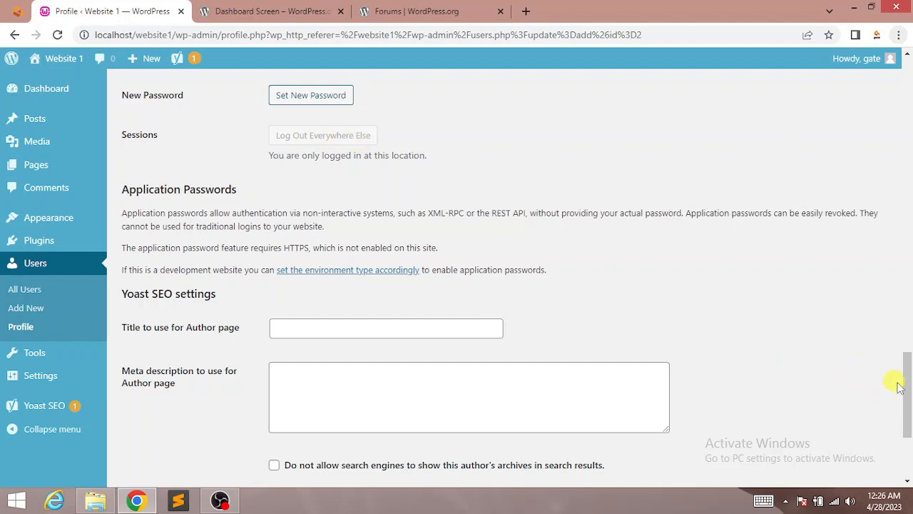
{"action": "mouse_move", "coordinate": [907, 387]}
{"action": "left_mouse_down"}
{"action": "mouse_move", "coordinate": [910, 416]}
{"action": "mouse_move", "coordinate": [908, 341]}
{"action": "mouse_move", "coordinate": [893, 380]}
{"action": "left_mouse_up"}
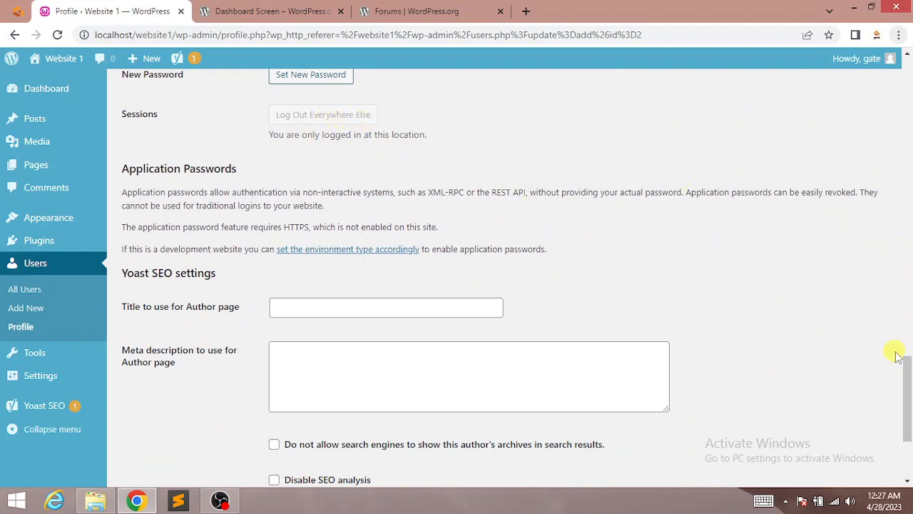
{"action": "scroll", "coordinate": [907, 379], "scroll_direction": "down", "scroll_amount": 3}
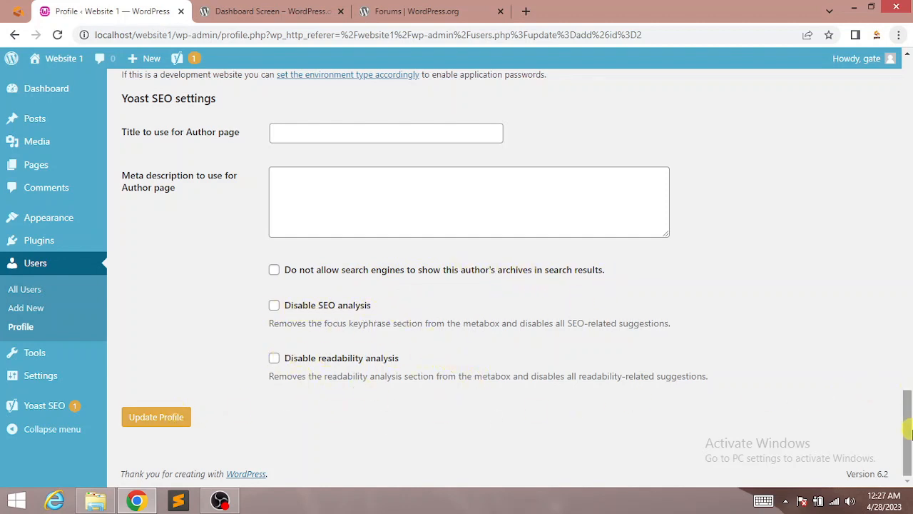
Step: Save the profile with the Blue admin colour scheme, getting the 'Profile updated.' confirmation
{"action": "mouse_move", "coordinate": [908, 434]}
{"action": "left_mouse_down"}
{"action": "mouse_move", "coordinate": [910, 324]}
{"action": "mouse_move", "coordinate": [881, 130]}
{"action": "mouse_move", "coordinate": [900, 167]}
{"action": "mouse_move", "coordinate": [911, 446]}
{"action": "left_mouse_up"}
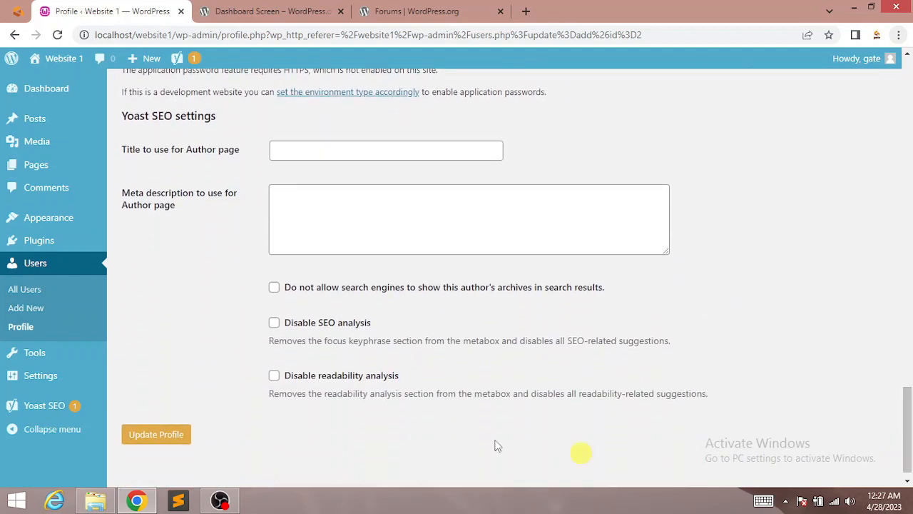
{"action": "left_click", "coordinate": [164, 437]}
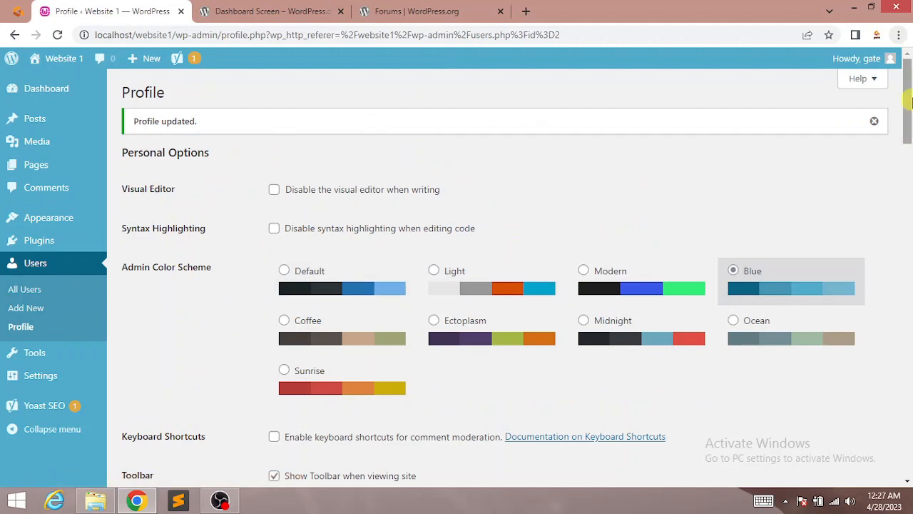
{"action": "left_click_drag", "start_coordinate": [908, 100], "coordinate": [911, 392]}
{"action": "mouse_move", "coordinate": [30, 355]}
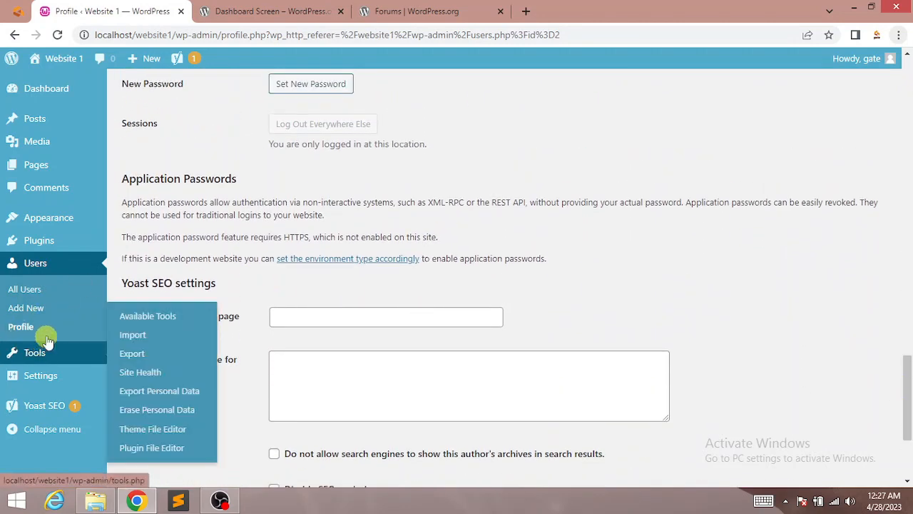
Step: From All Users, send a password reset to the first listed user via Bulk actions
{"action": "left_click", "coordinate": [26, 291]}
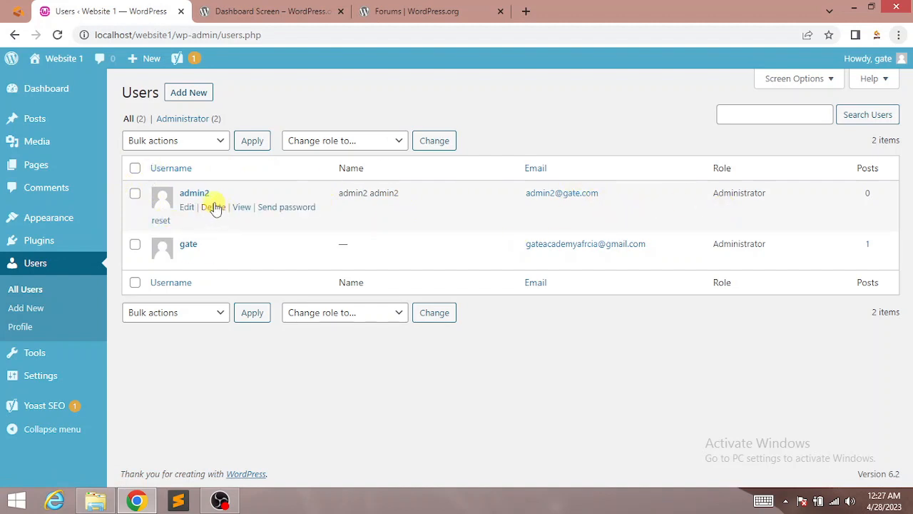
{"action": "left_click", "coordinate": [135, 194]}
{"action": "left_click", "coordinate": [164, 139]}
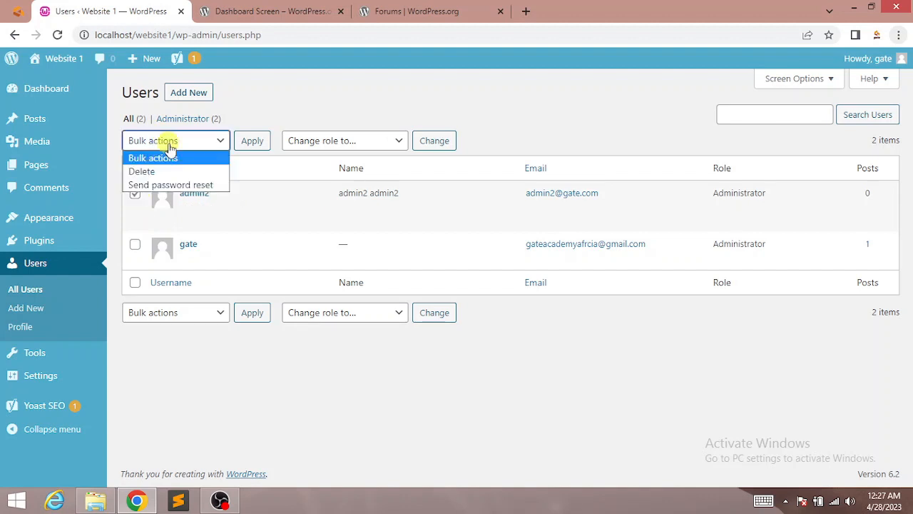
{"action": "left_click", "coordinate": [173, 186]}
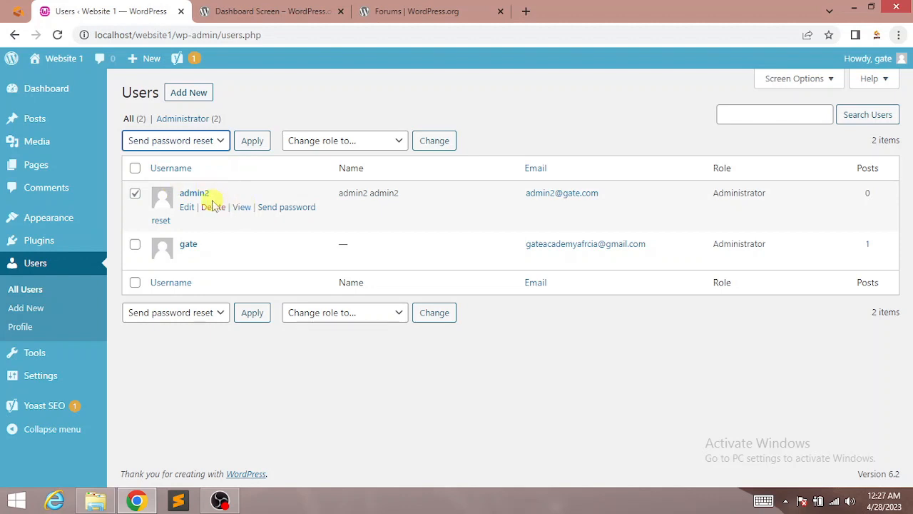
{"action": "left_click", "coordinate": [255, 143]}
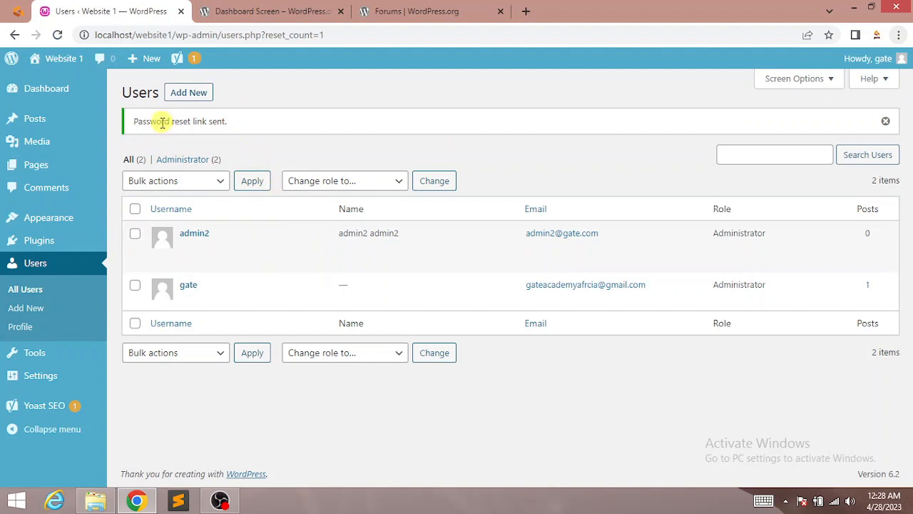
{"action": "left_click_drag", "start_coordinate": [140, 120], "coordinate": [262, 124]}
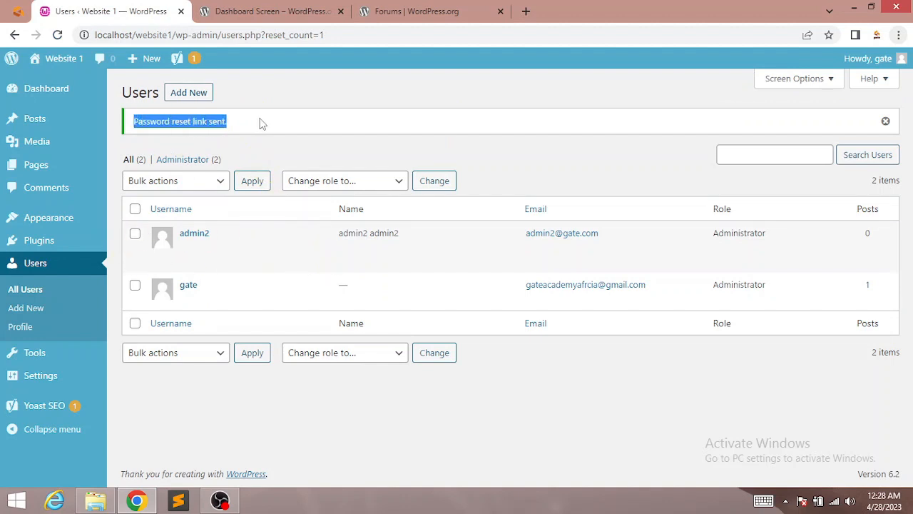
{"action": "left_click", "coordinate": [434, 133]}
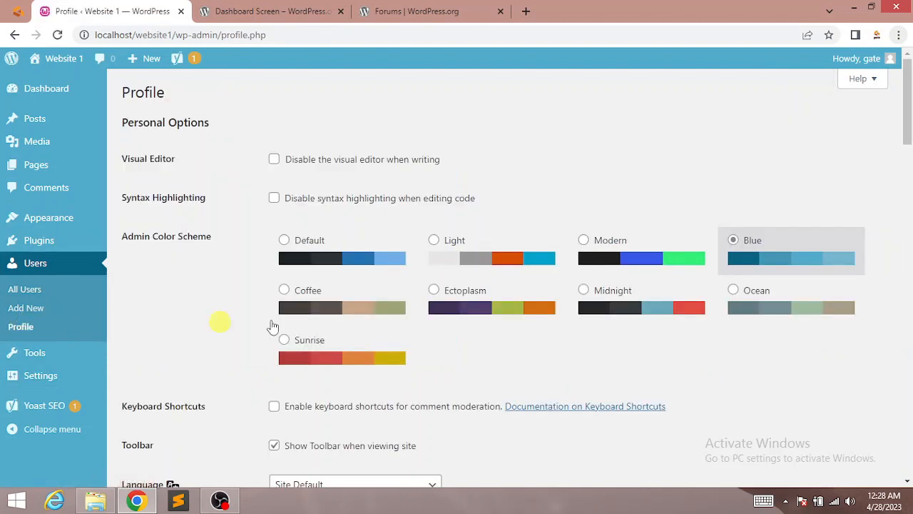
Step: Scroll the Profile page and head to Tools to see the Categories and Tags Converter
{"action": "mouse_move", "coordinate": [907, 146]}
{"action": "left_mouse_down"}
{"action": "mouse_move", "coordinate": [909, 342]}
{"action": "mouse_move", "coordinate": [903, 163]}
{"action": "left_mouse_up"}
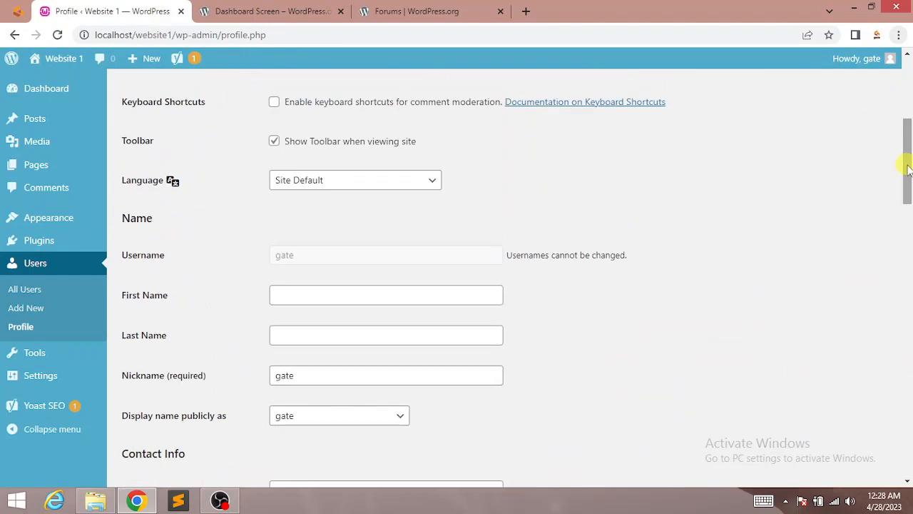
{"action": "mouse_move", "coordinate": [20, 356]}
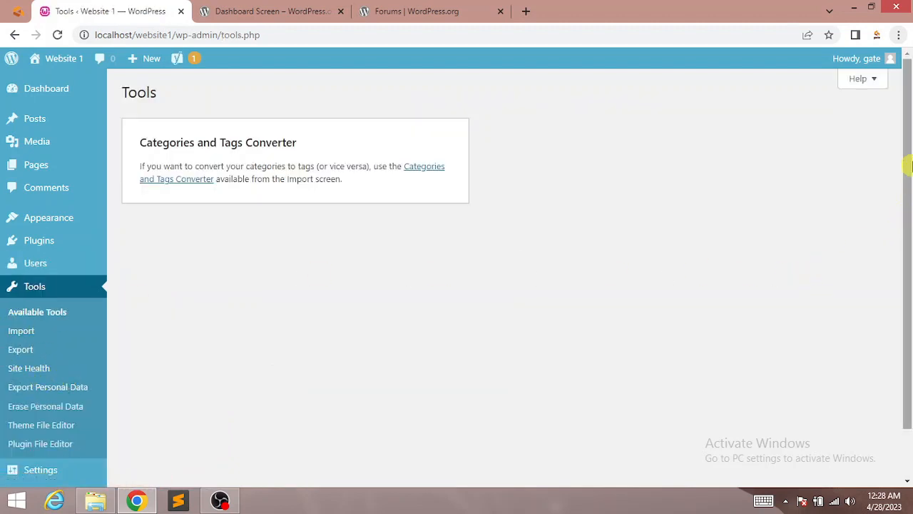
Step: Browse the importer list, then open the Export page with All content selected
{"action": "left_click_drag", "start_coordinate": [909, 165], "coordinate": [909, 232]}
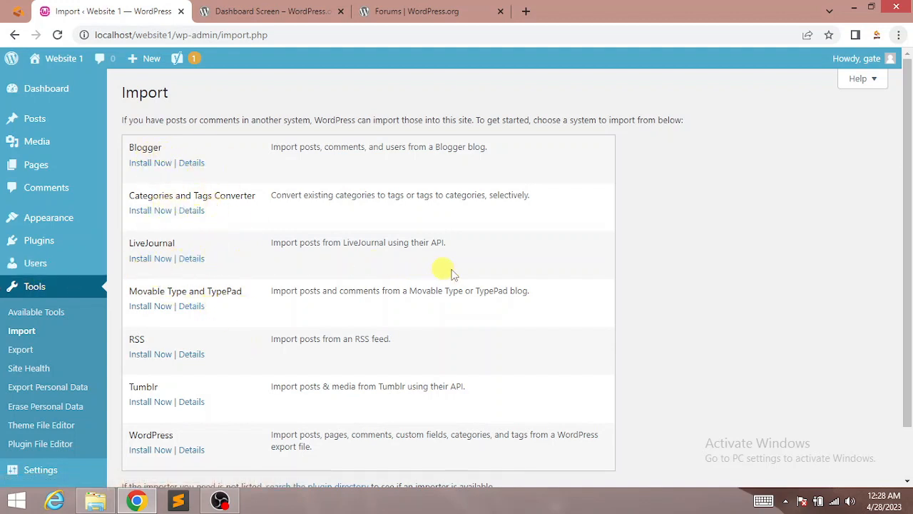
{"action": "scroll", "coordinate": [357, 278], "scroll_direction": "down", "scroll_amount": 2}
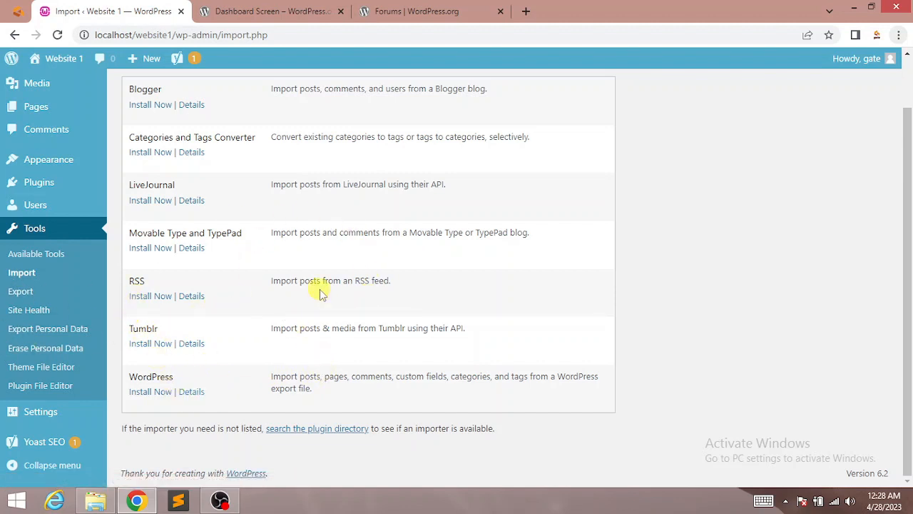
{"action": "left_click", "coordinate": [17, 291]}
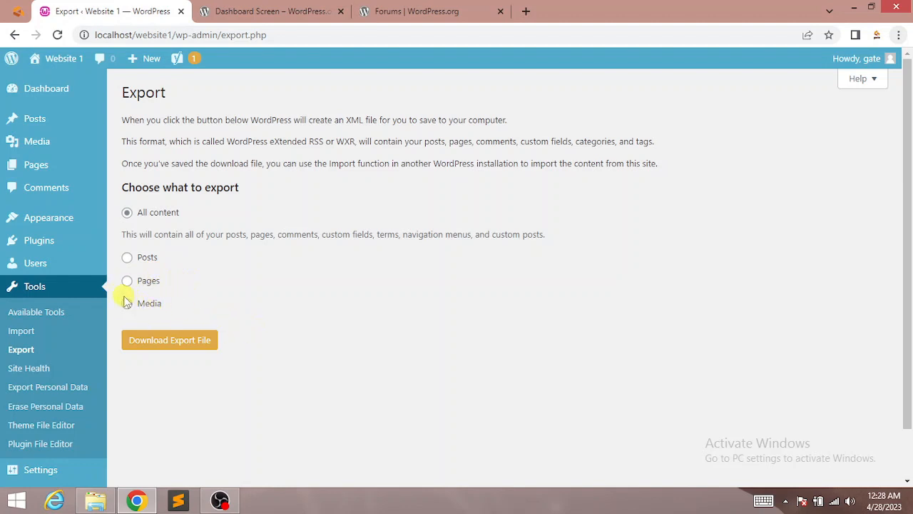
Step: Open Site Health and scroll through the Status tab's recommended improvements
{"action": "left_click", "coordinate": [29, 368]}
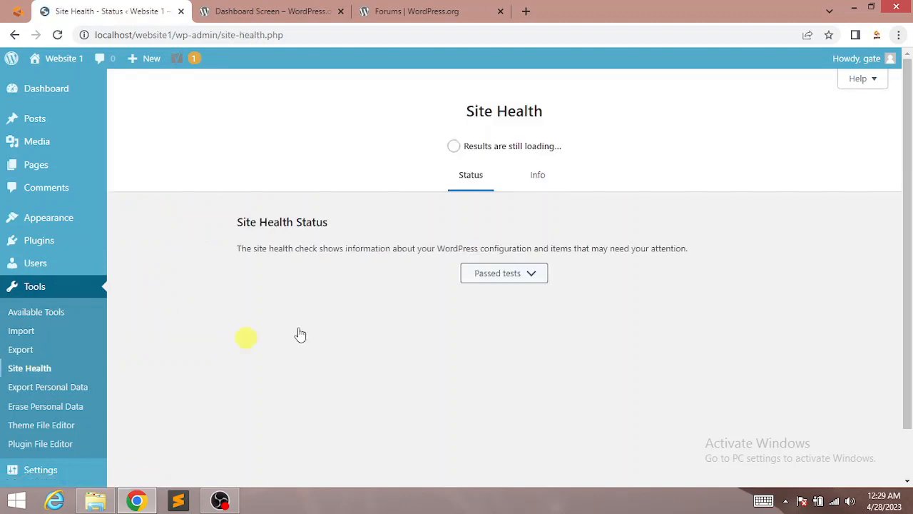
{"action": "left_click_drag", "start_coordinate": [909, 183], "coordinate": [912, 278]}
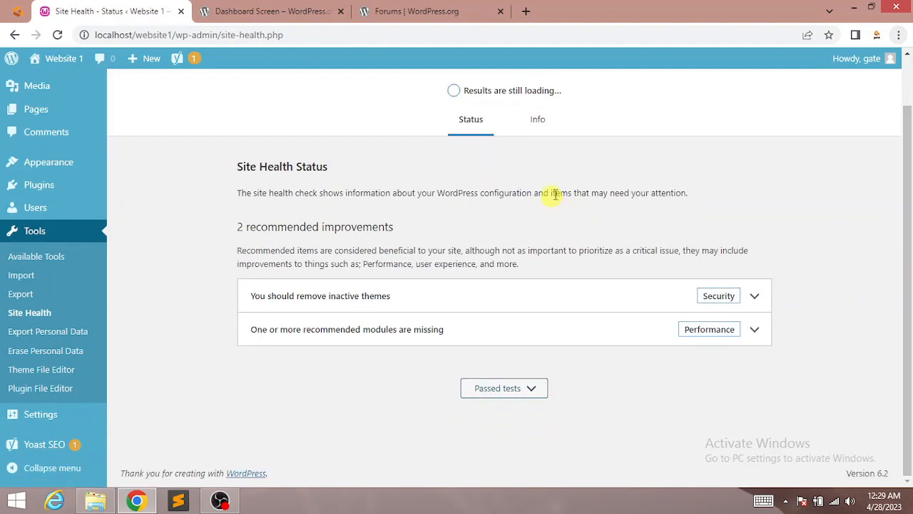
{"action": "left_click_drag", "start_coordinate": [910, 310], "coordinate": [912, 210]}
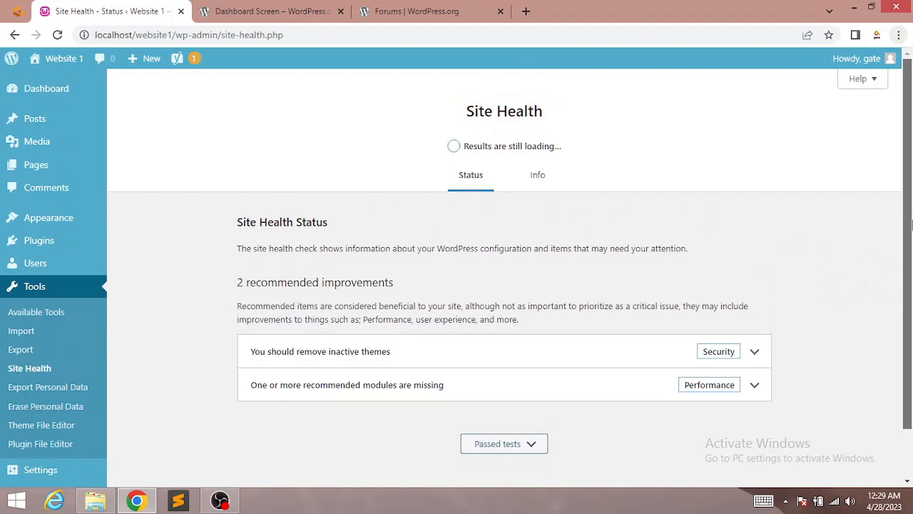
{"action": "scroll", "coordinate": [912, 225], "scroll_direction": "down", "scroll_amount": 1}
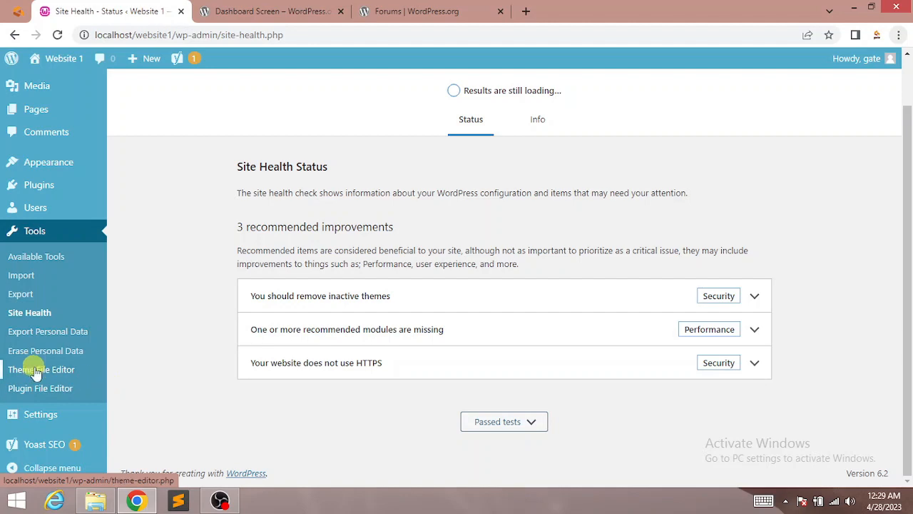
Step: Open the Theme File Editor past its warning and pick Twenty Twenty-Two from the theme list
{"action": "left_click", "coordinate": [36, 371]}
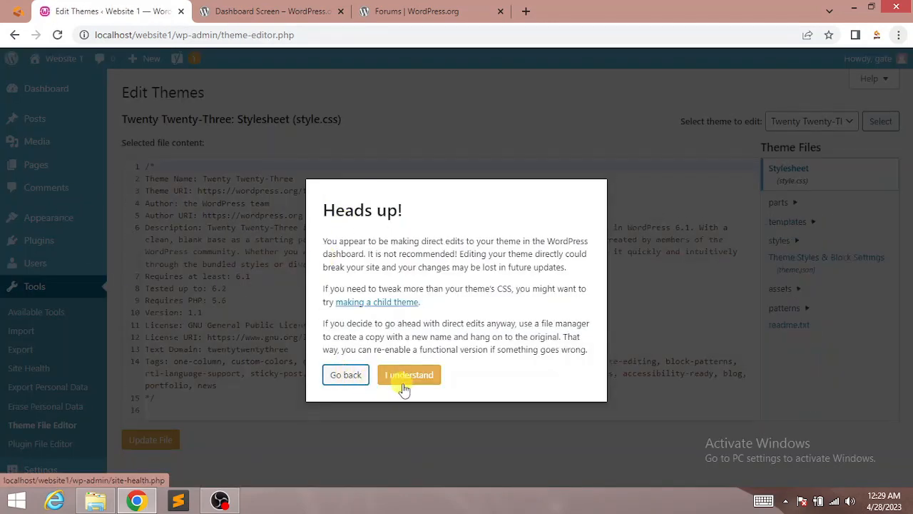
{"action": "left_click", "coordinate": [408, 376]}
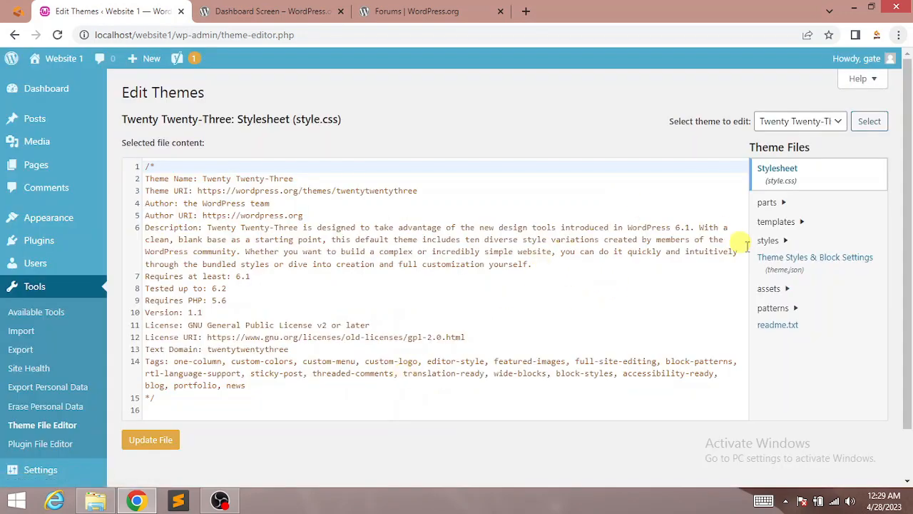
{"action": "left_click", "coordinate": [809, 121]}
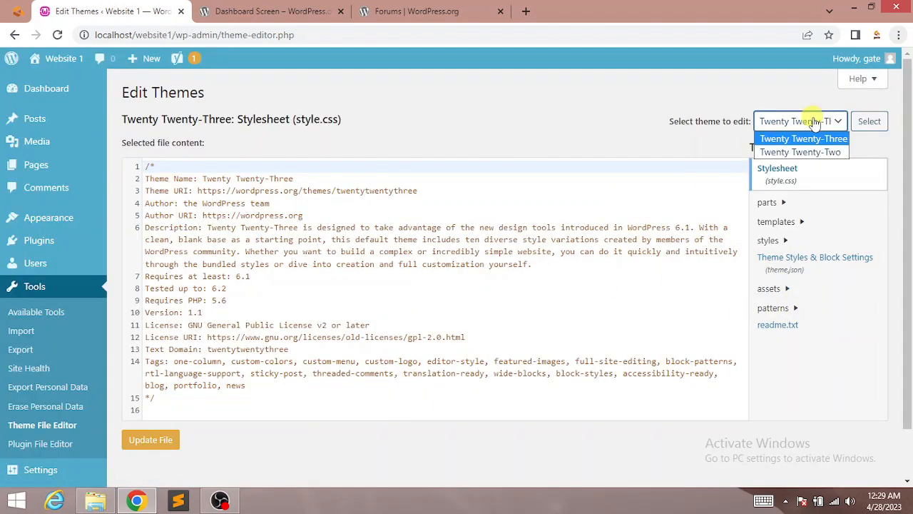
{"action": "left_click", "coordinate": [691, 136]}
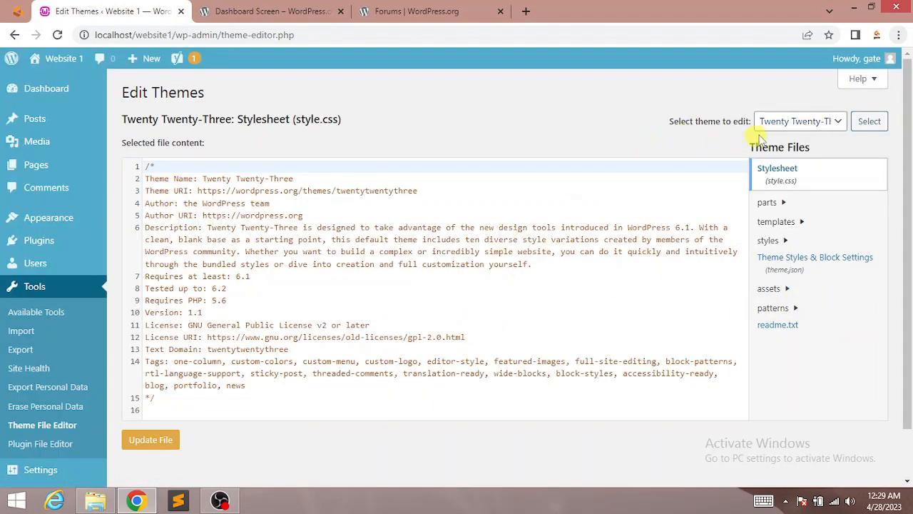
{"action": "left_click", "coordinate": [798, 127]}
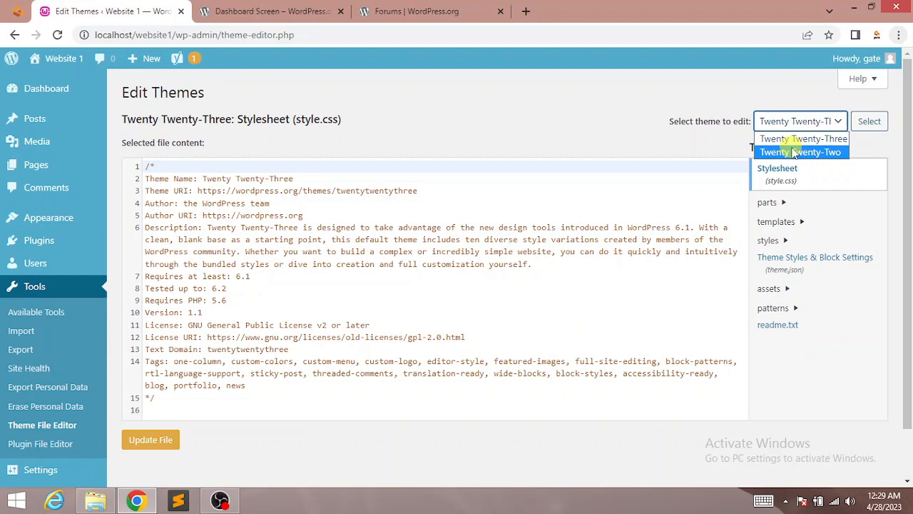
{"action": "left_click", "coordinate": [793, 152]}
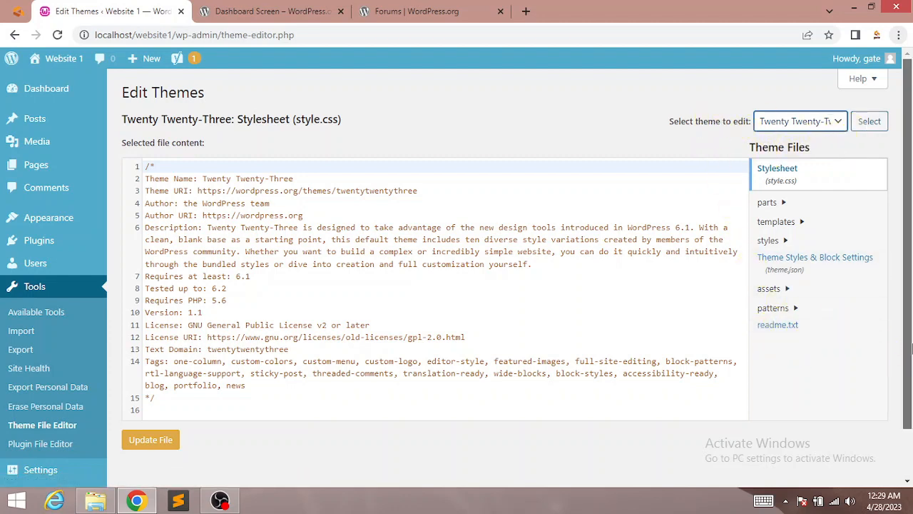
{"action": "left_click", "coordinate": [910, 429]}
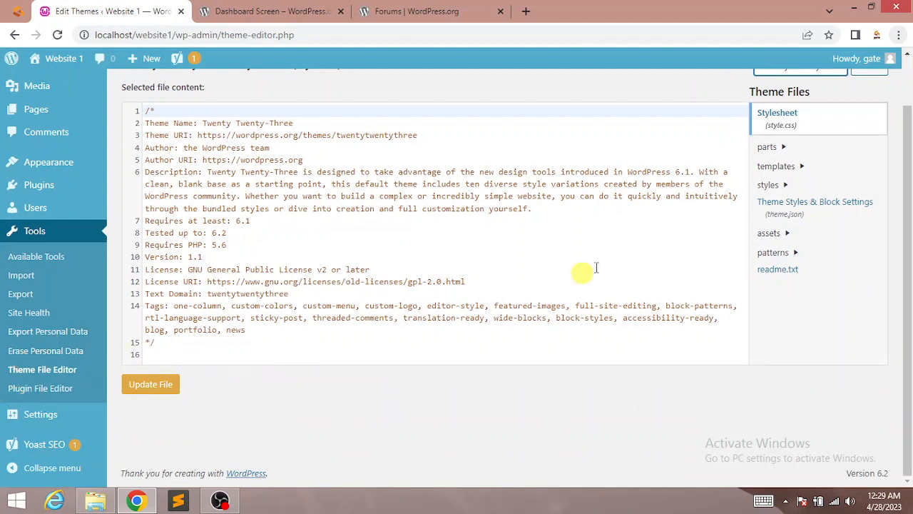
Step: Briefly visit the Plugin File Editor, then return to the Twenty Twenty-Three style.css editor
{"action": "left_click", "coordinate": [40, 390]}
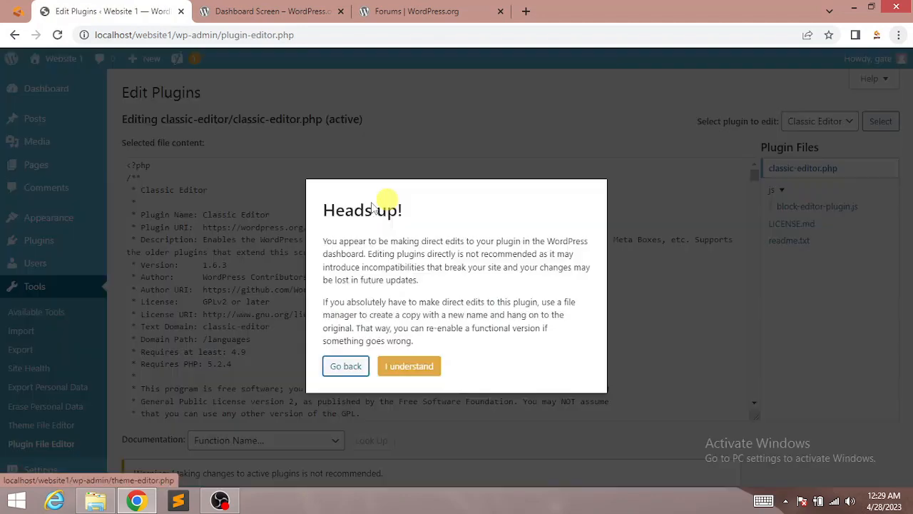
{"action": "left_click", "coordinate": [337, 366]}
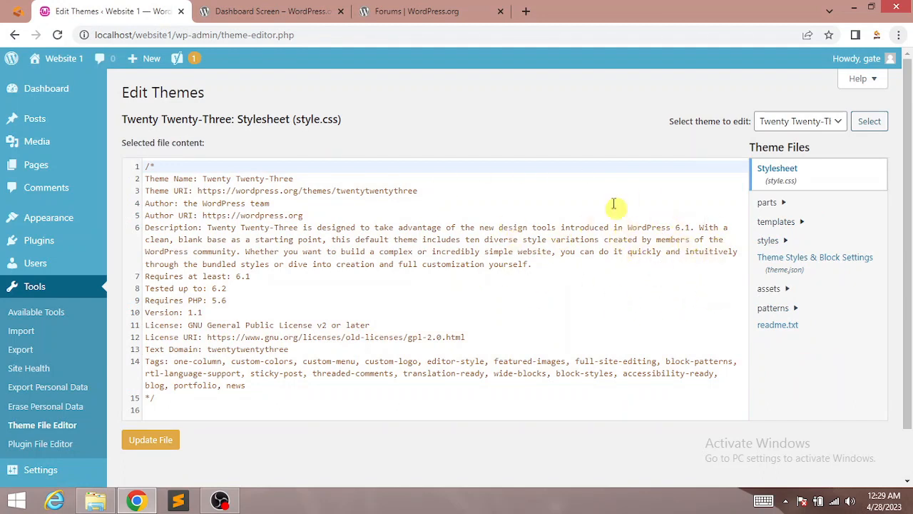
{"action": "scroll", "coordinate": [899, 267], "scroll_direction": "down", "scroll_amount": 1}
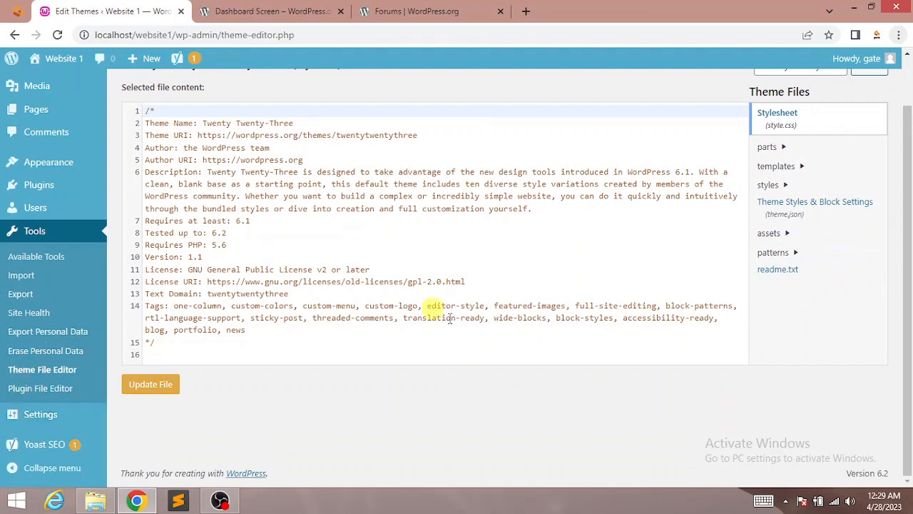
Step: Open the Plugin File Editor past the Heads up! warning and choose Yoast SEO to edit
{"action": "left_click", "coordinate": [39, 389]}
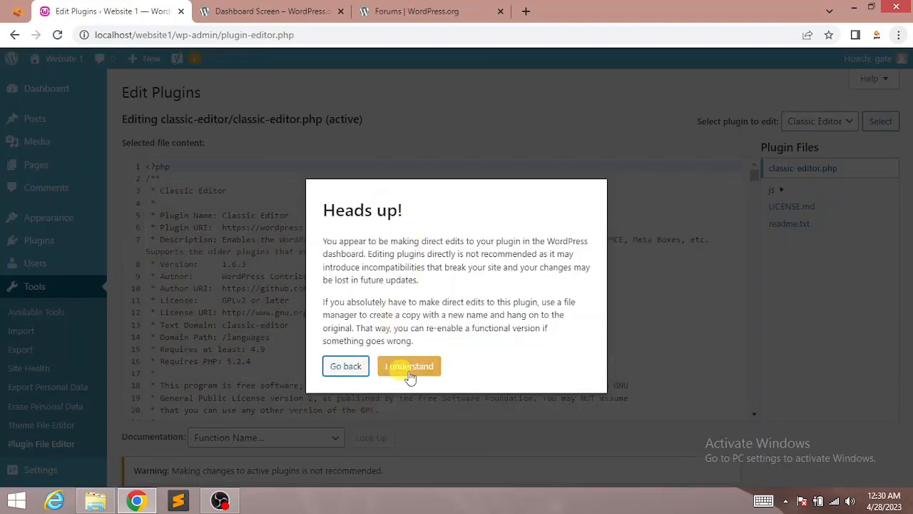
{"action": "left_click", "coordinate": [410, 366]}
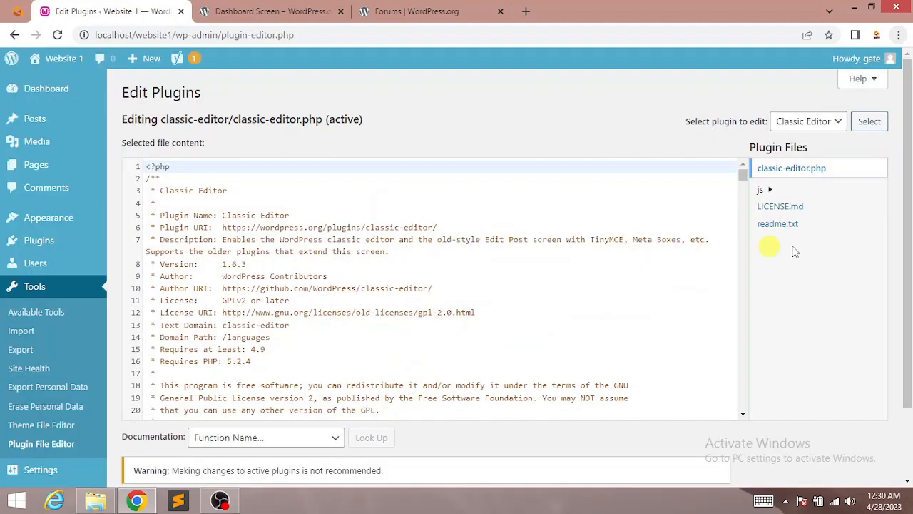
{"action": "scroll", "coordinate": [842, 299], "scroll_direction": "down", "scroll_amount": 2}
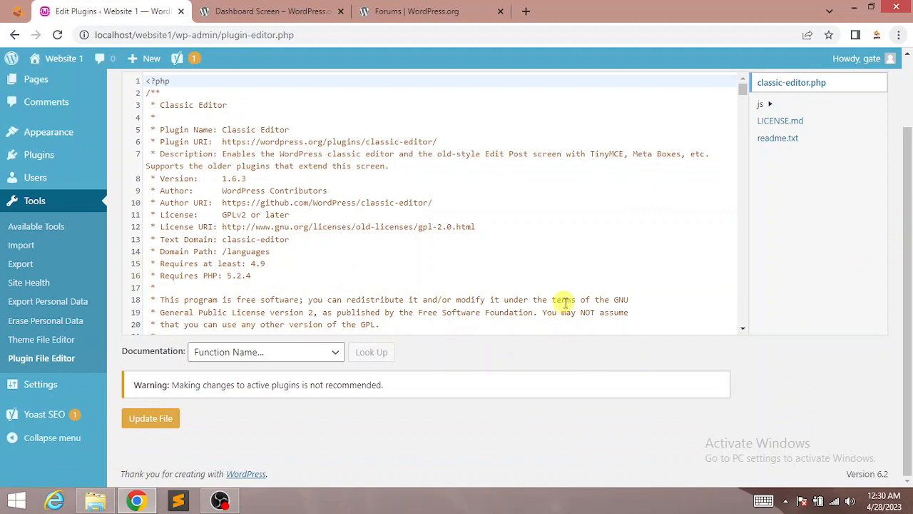
{"action": "left_click_drag", "start_coordinate": [908, 245], "coordinate": [912, 201]}
{"action": "scroll", "coordinate": [912, 202], "scroll_direction": "down", "scroll_amount": 2}
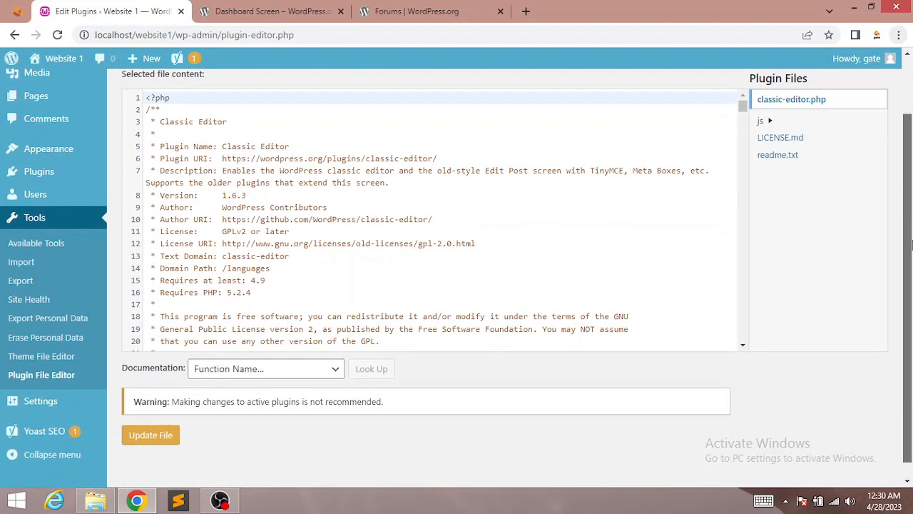
{"action": "scroll", "coordinate": [911, 202], "scroll_direction": "up", "scroll_amount": 2}
{"action": "left_click", "coordinate": [824, 121]}
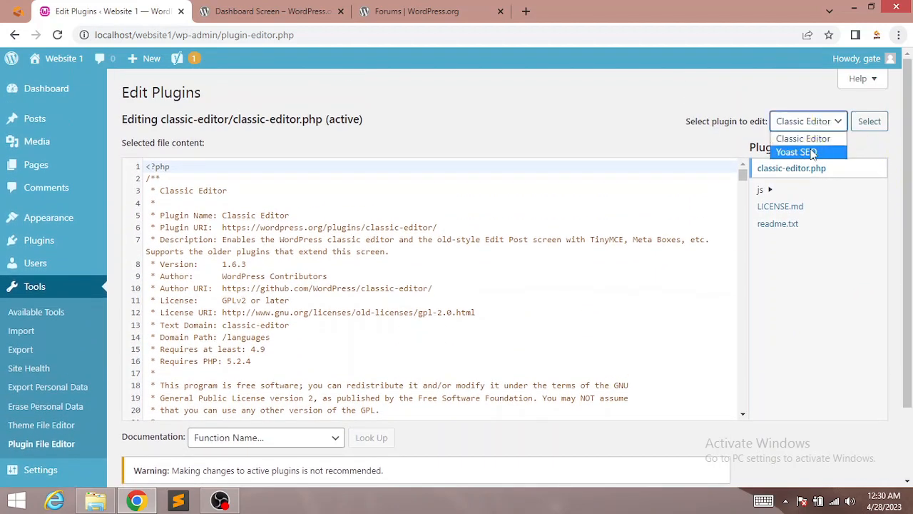
{"action": "left_click", "coordinate": [811, 150]}
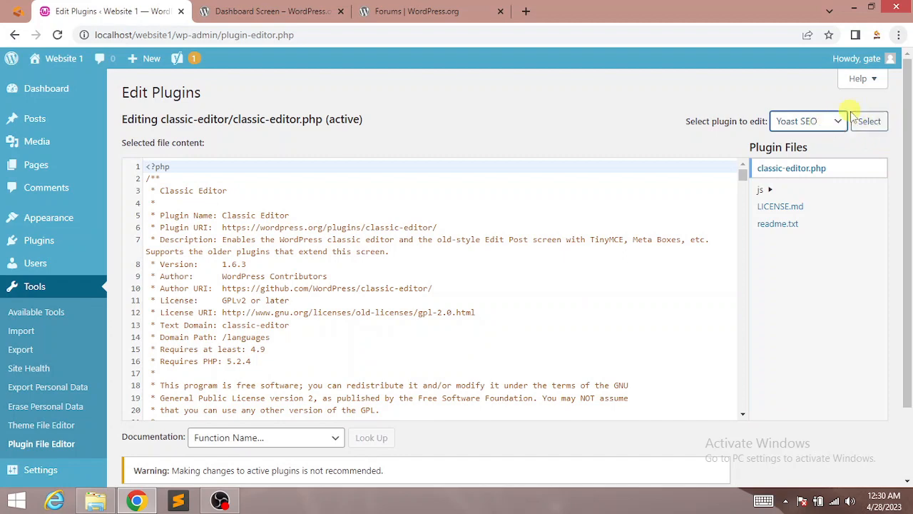
{"action": "scroll", "coordinate": [906, 221], "scroll_direction": "down", "scroll_amount": 2}
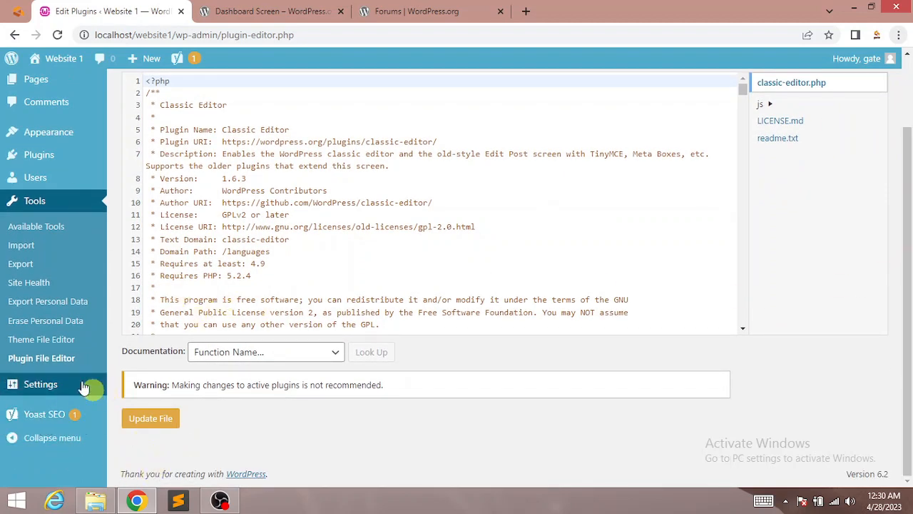
{"action": "mouse_move", "coordinate": [55, 385]}
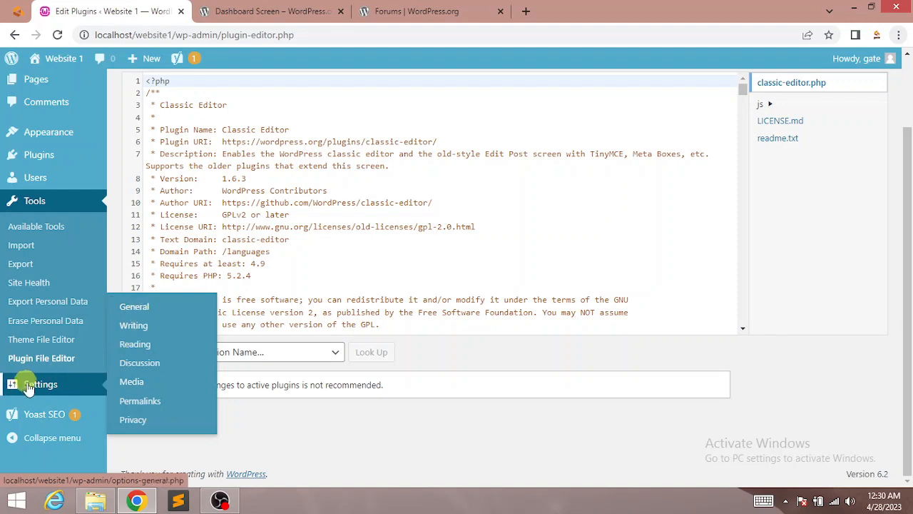
Step: Change the General Settings tagline to 'my first wordpress website' and check the address fields
{"action": "left_click", "coordinate": [138, 314]}
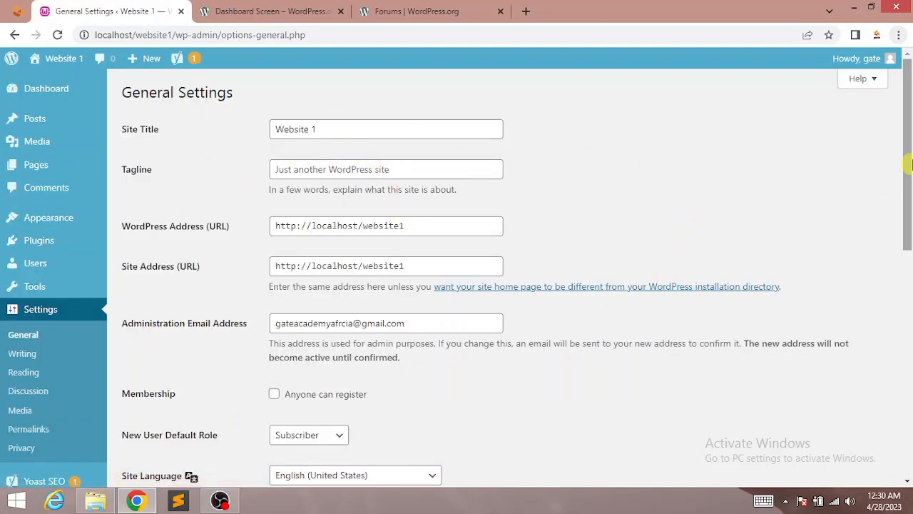
{"action": "mouse_move", "coordinate": [909, 96]}
{"action": "left_mouse_down"}
{"action": "mouse_move", "coordinate": [909, 336]}
{"action": "mouse_move", "coordinate": [911, 98]}
{"action": "left_mouse_up"}
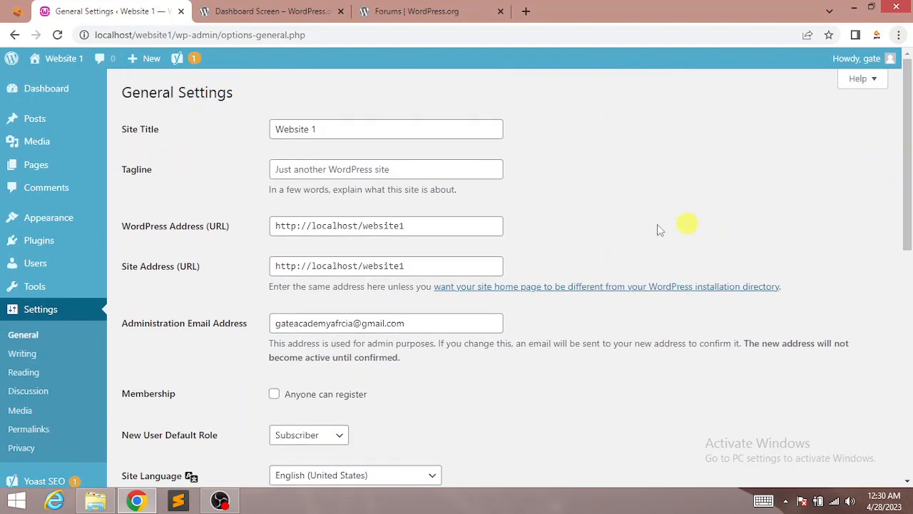
{"action": "left_click", "coordinate": [342, 129]}
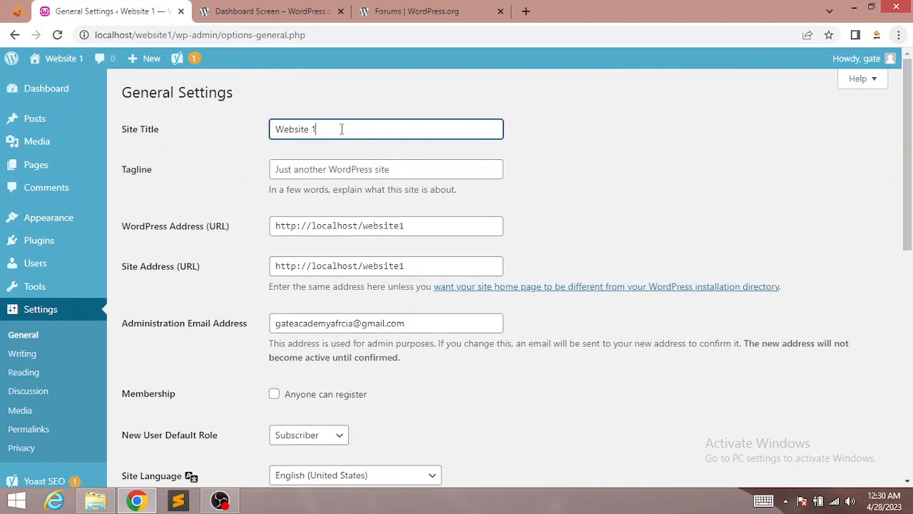
{"action": "left_click", "coordinate": [350, 165]}
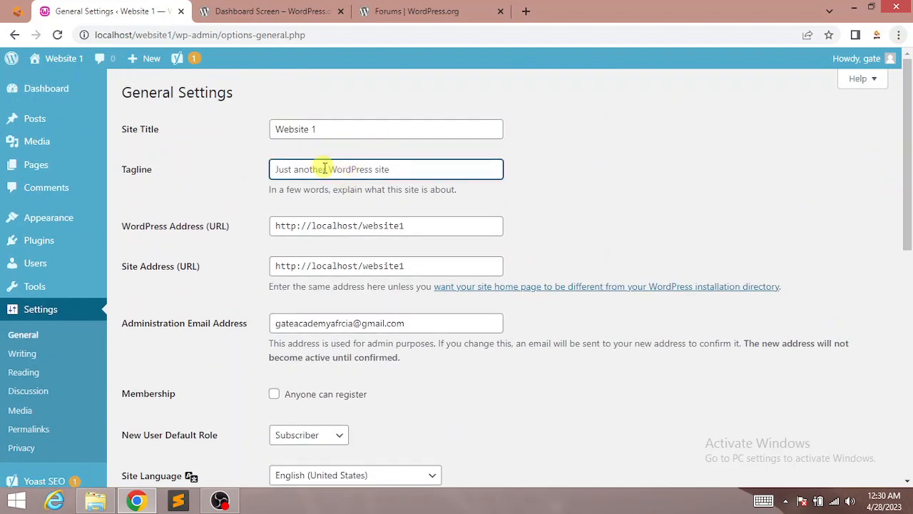
{"action": "key", "text": "ctrl+a"}
{"action": "type", "text": "my"}
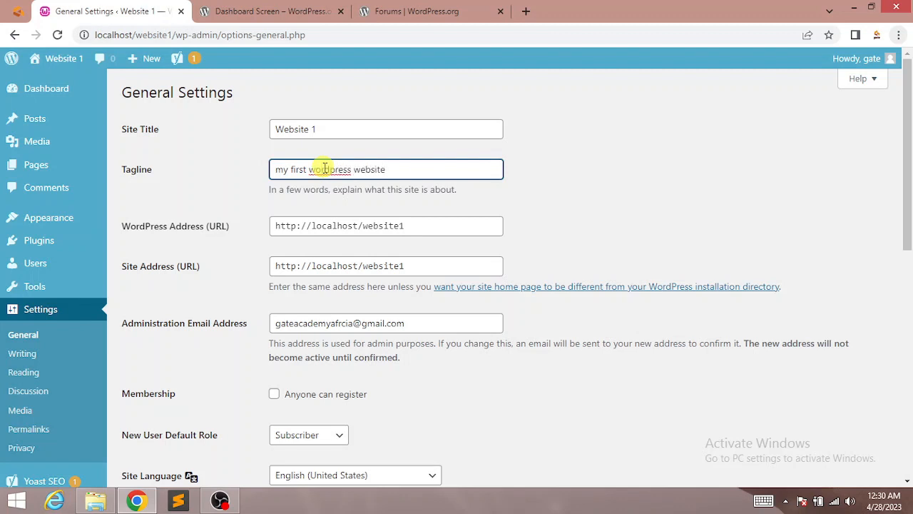
{"action": "left_click", "coordinate": [355, 229]}
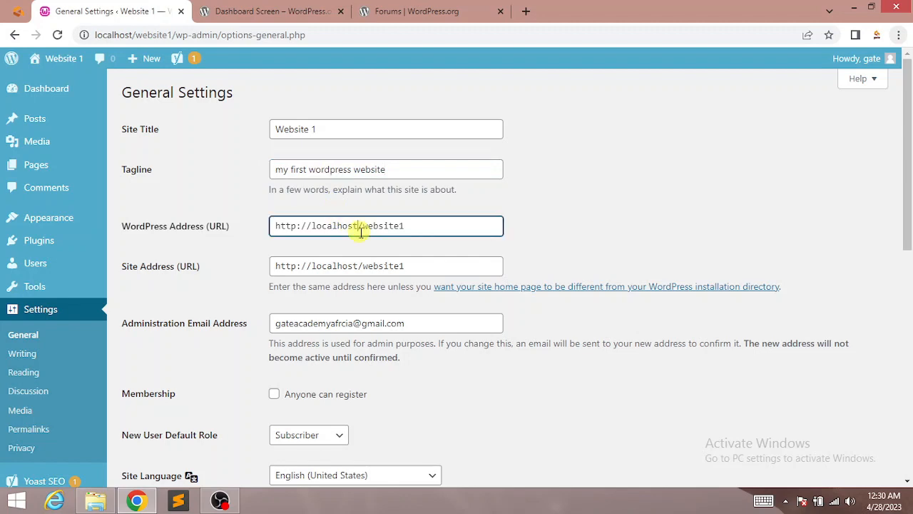
{"action": "left_click", "coordinate": [389, 266]}
Step: Keep Subscriber as the default new-user role and English (United States) as site language
{"action": "scroll", "coordinate": [859, 215], "scroll_direction": "down", "scroll_amount": 3}
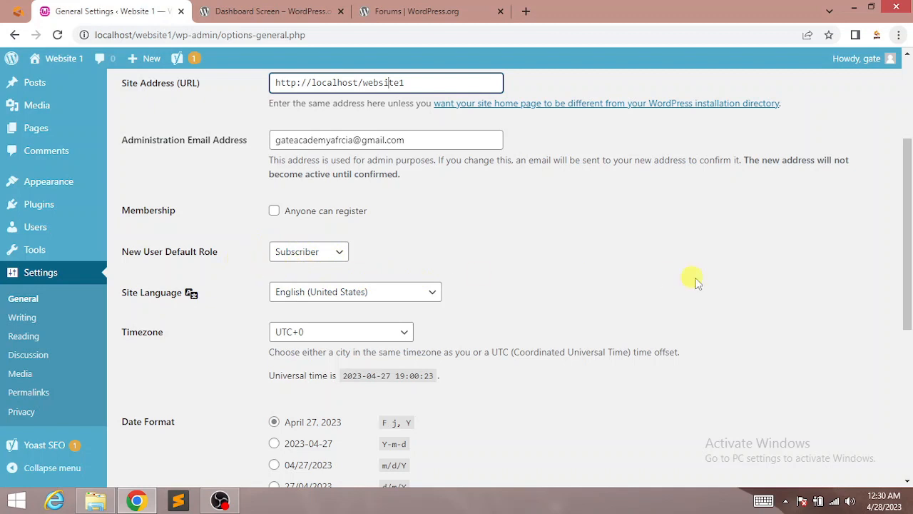
{"action": "scroll", "coordinate": [855, 261], "scroll_direction": "down", "scroll_amount": 2}
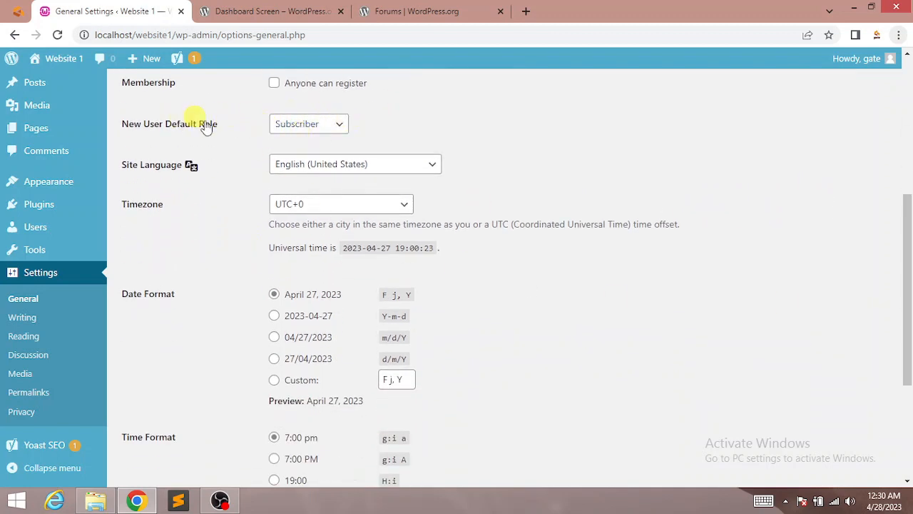
{"action": "left_click", "coordinate": [293, 125]}
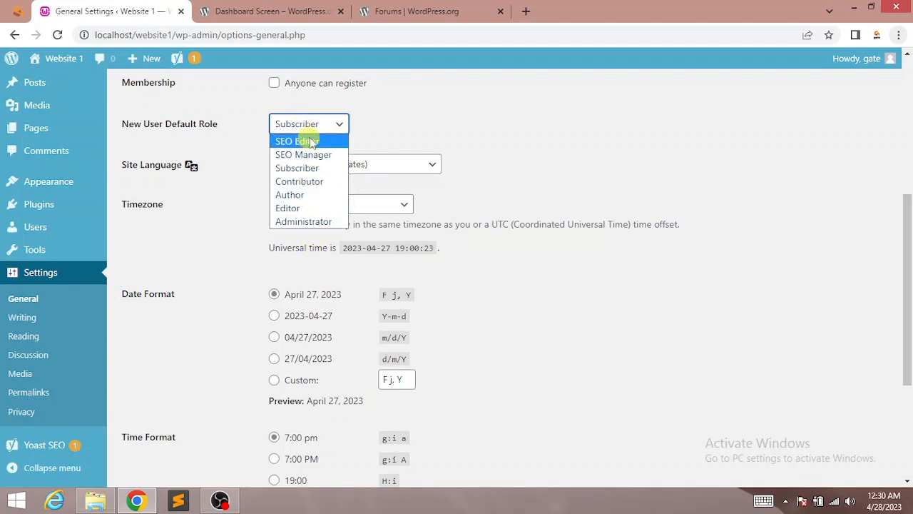
{"action": "left_click", "coordinate": [294, 128]}
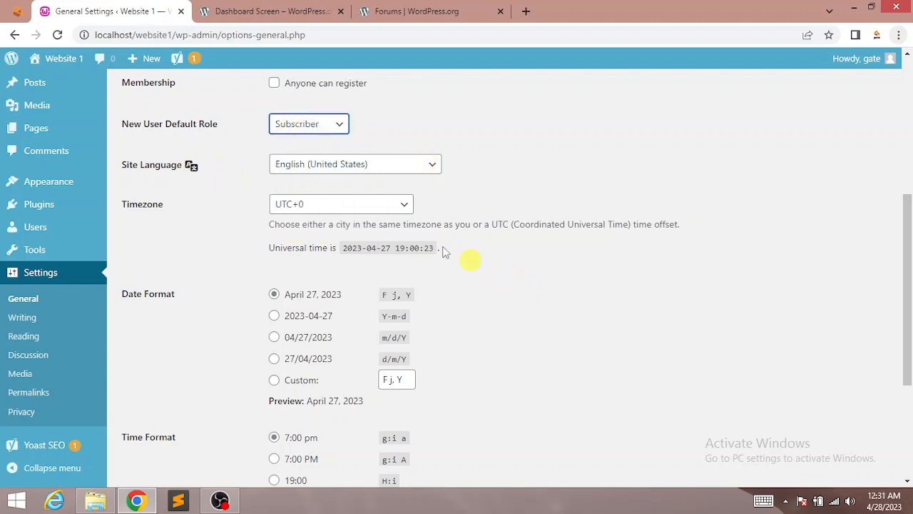
{"action": "left_click", "coordinate": [339, 169]}
{"action": "left_click", "coordinate": [340, 170]}
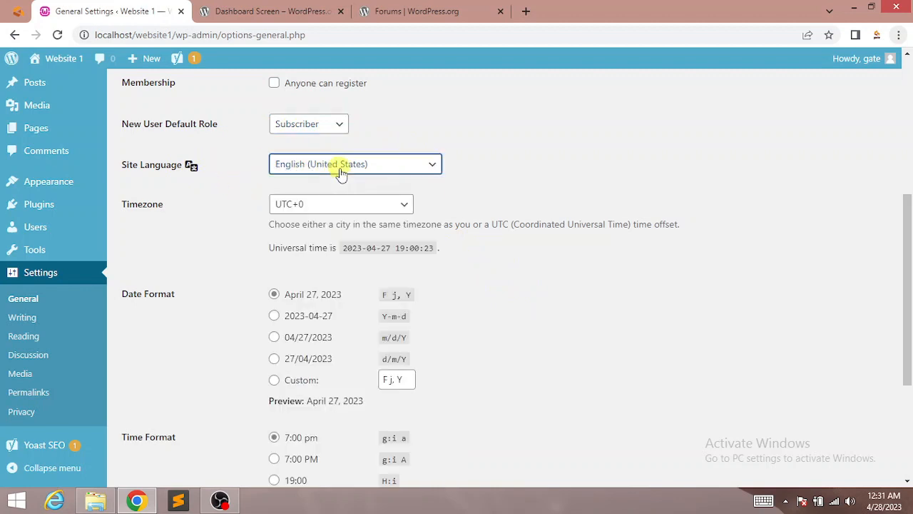
{"action": "scroll", "coordinate": [816, 235], "scroll_direction": "down", "scroll_amount": 2}
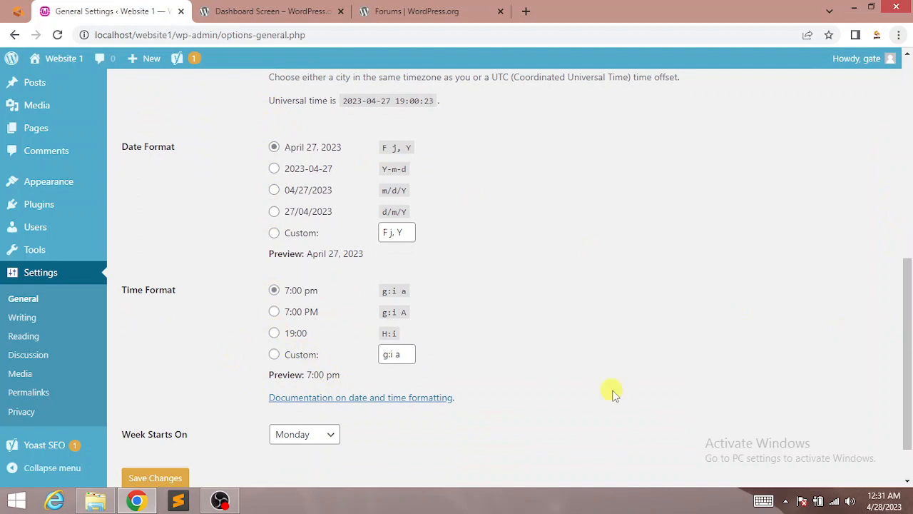
{"action": "scroll", "coordinate": [889, 376], "scroll_direction": "down", "scroll_amount": 1}
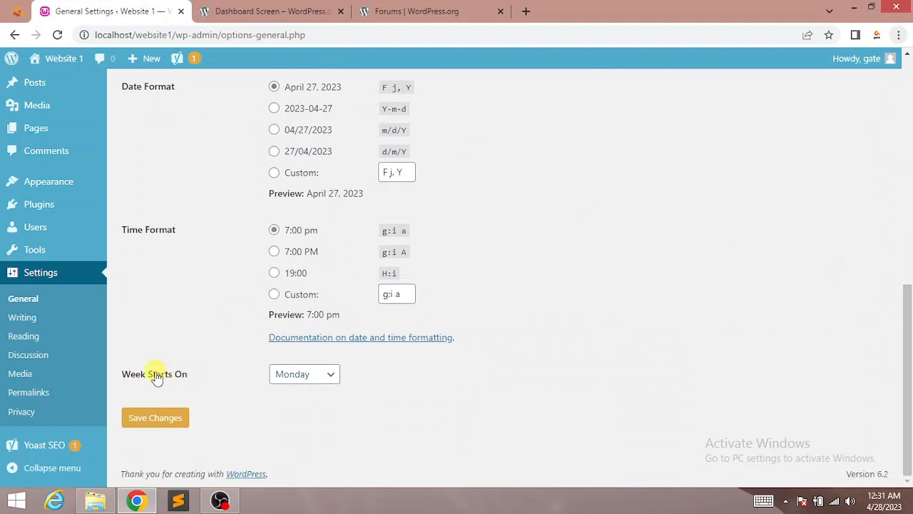
Step: Save the General settings and move on to the Writing settings page
{"action": "left_click", "coordinate": [157, 421]}
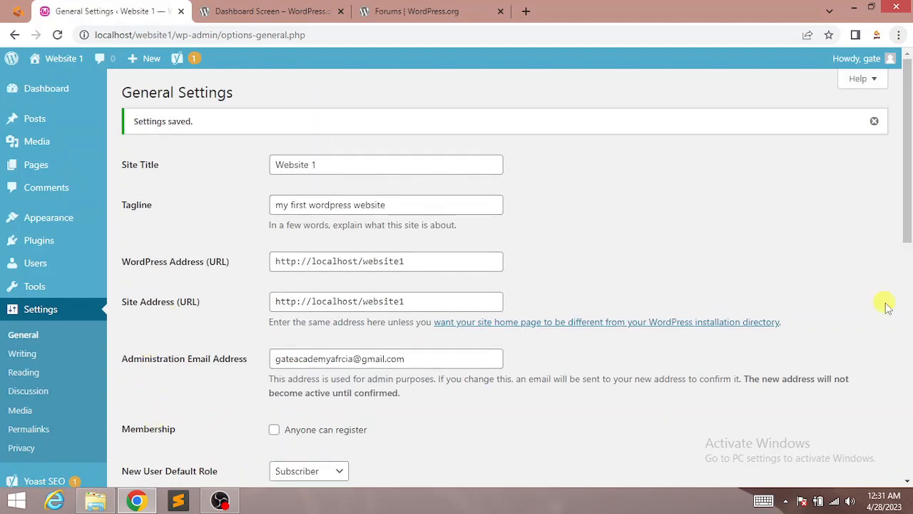
{"action": "scroll", "coordinate": [905, 285], "scroll_direction": "down", "scroll_amount": 15}
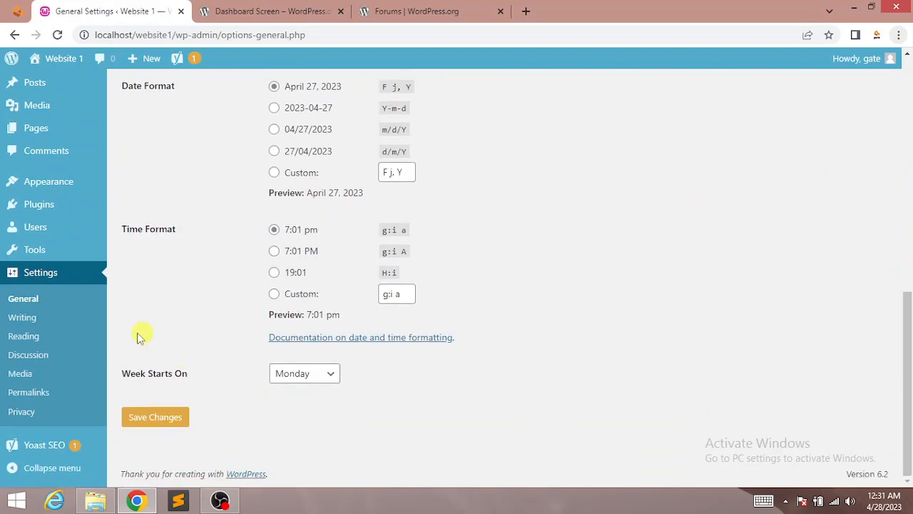
{"action": "left_click", "coordinate": [28, 319]}
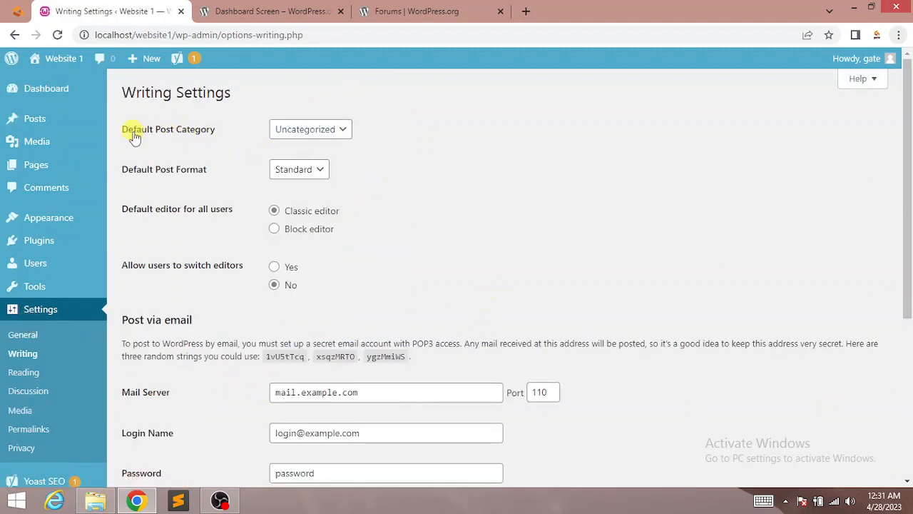
Step: Keep Uncategorized and Standard as post defaults, and set Allow users to switch editors to Yes
{"action": "left_click", "coordinate": [324, 129]}
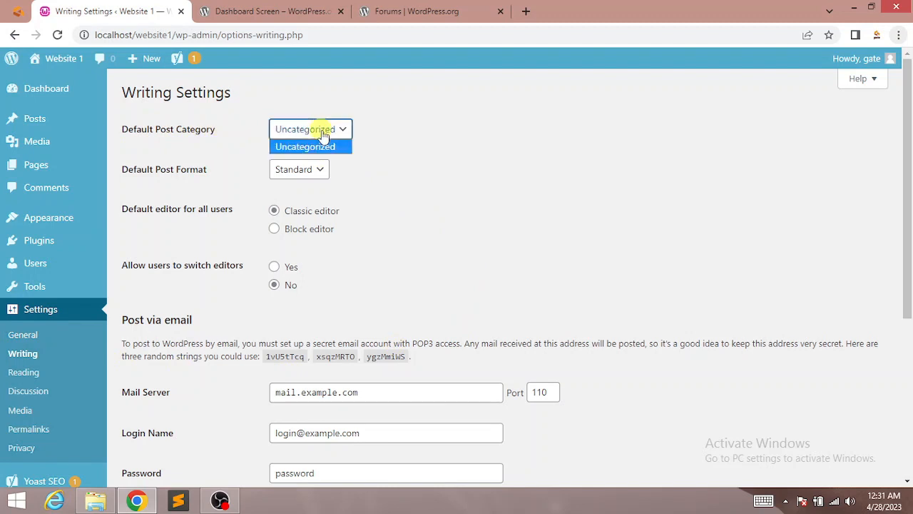
{"action": "left_click", "coordinate": [300, 135]}
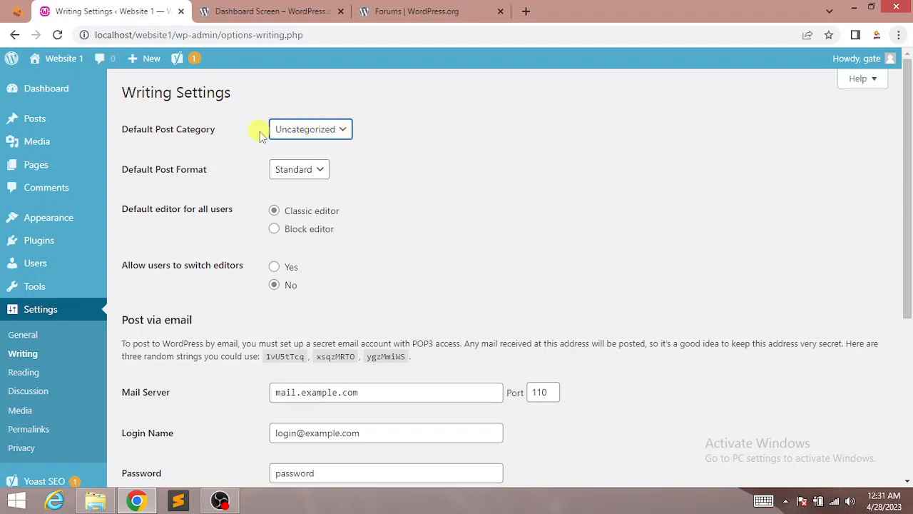
{"action": "left_click", "coordinate": [279, 174]}
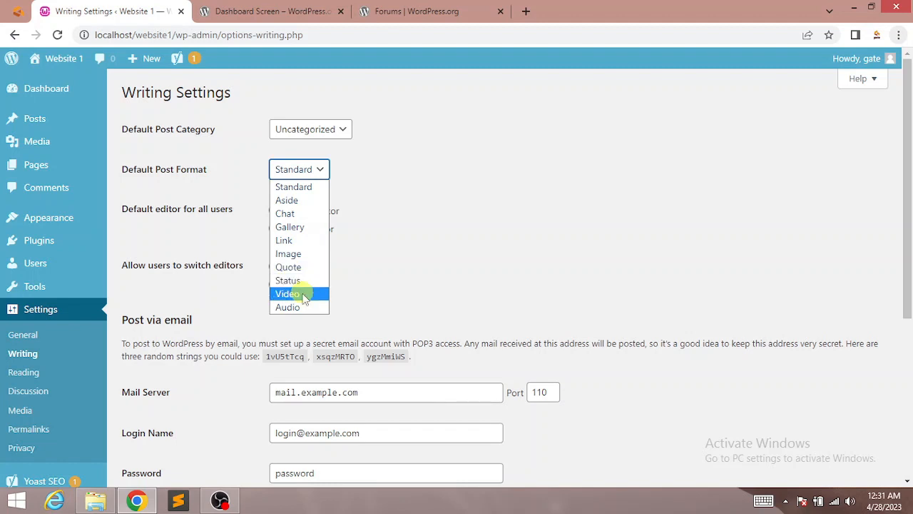
{"action": "left_click", "coordinate": [299, 174]}
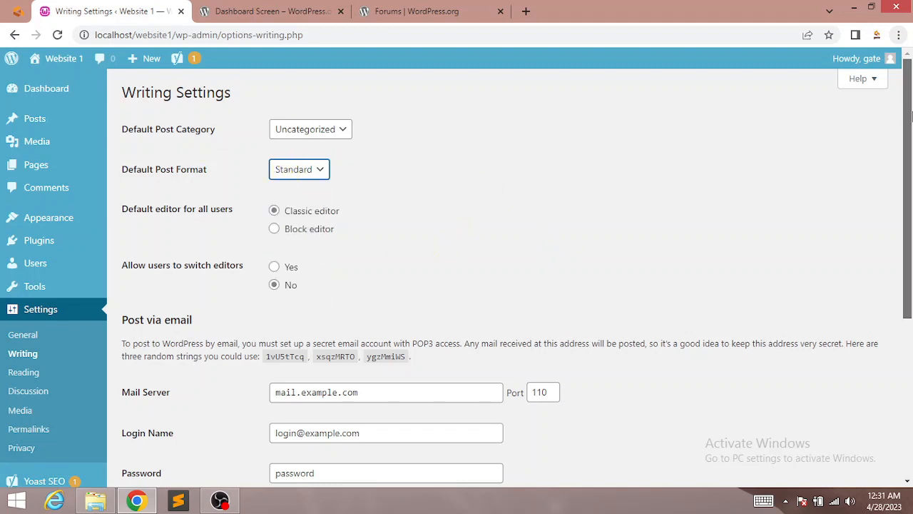
{"action": "left_click_drag", "start_coordinate": [910, 114], "coordinate": [909, 163]}
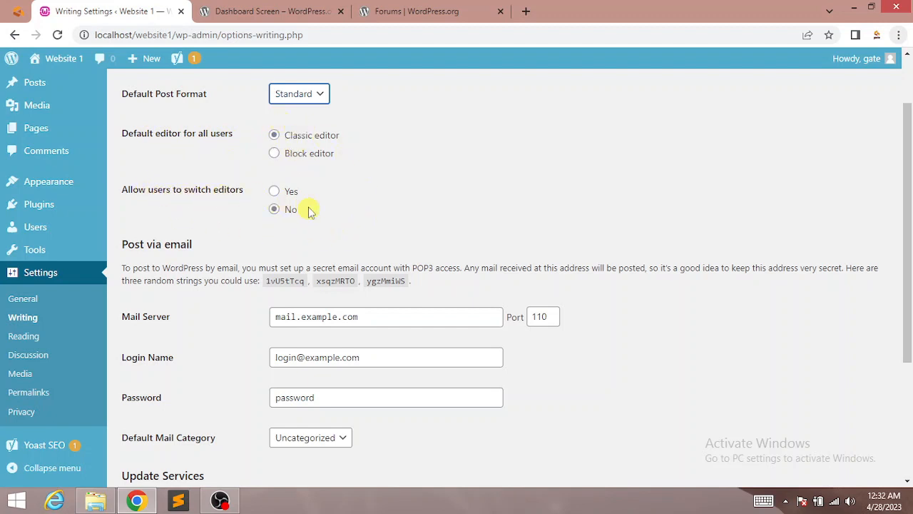
{"action": "left_click", "coordinate": [275, 193]}
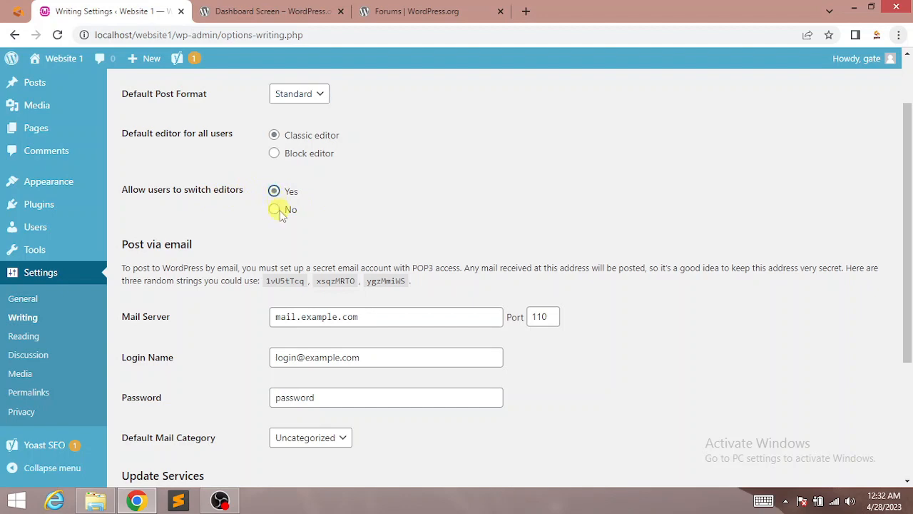
Step: Check the post-via-email Mail Server, Login Name and Password fields, then go to Reading settings
{"action": "scroll", "coordinate": [801, 323], "scroll_direction": "down", "scroll_amount": 2}
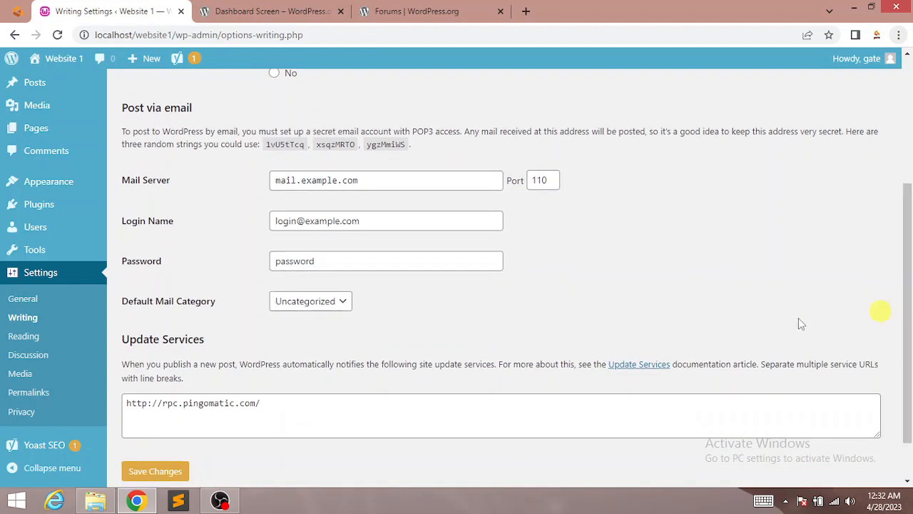
{"action": "left_click", "coordinate": [319, 179]}
{"action": "left_click", "coordinate": [357, 221]}
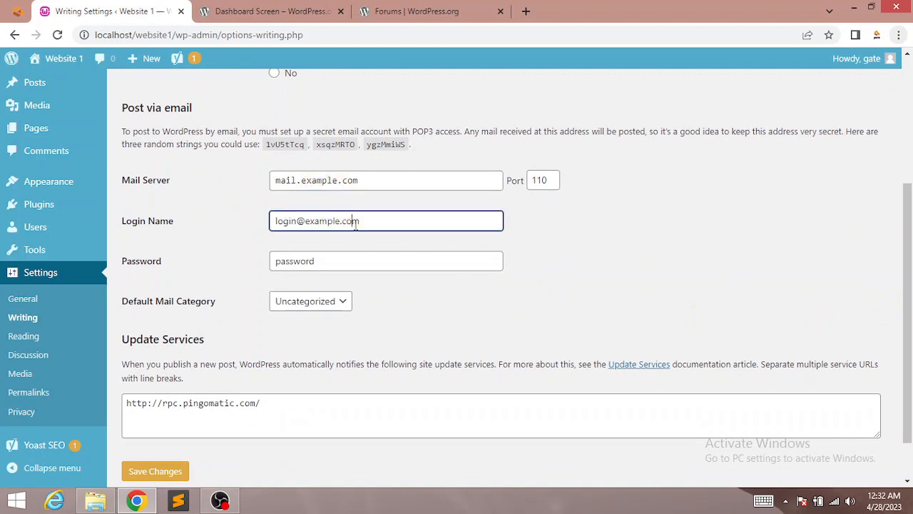
{"action": "left_click", "coordinate": [354, 261]}
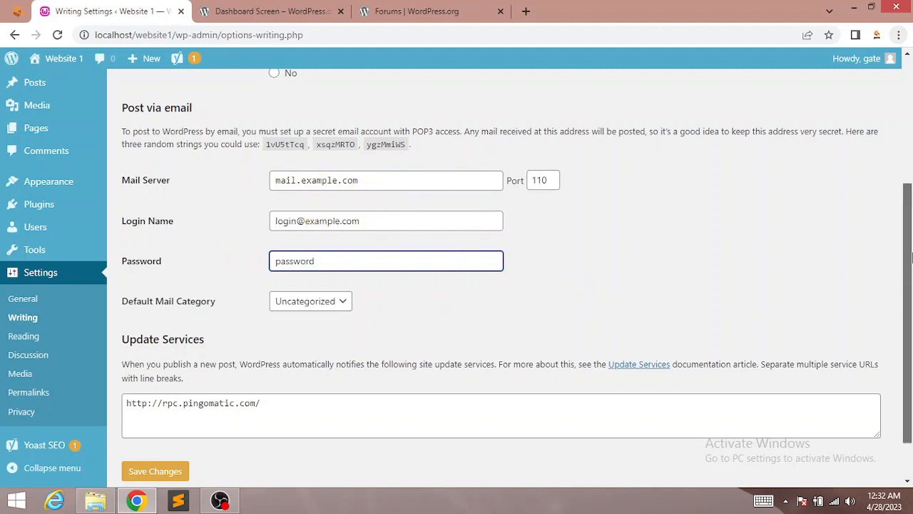
{"action": "scroll", "coordinate": [806, 314], "scroll_direction": "down", "scroll_amount": 1}
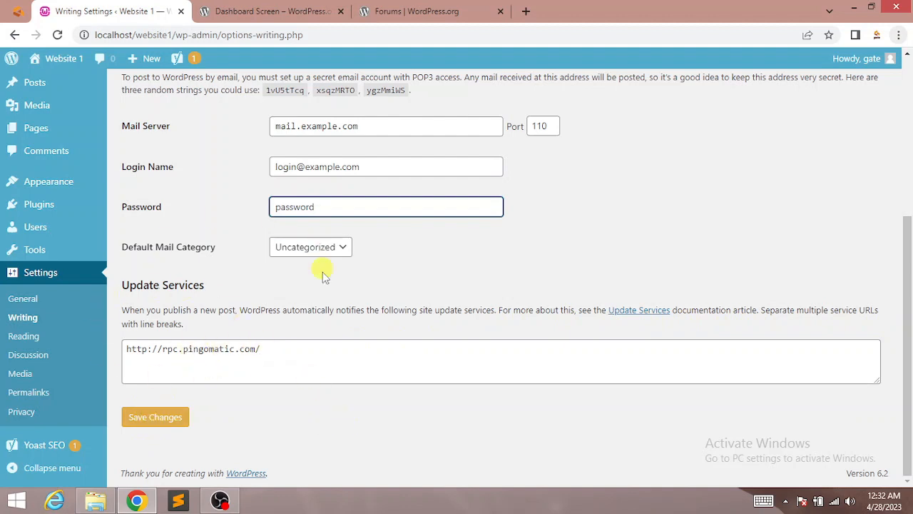
{"action": "left_click", "coordinate": [33, 340]}
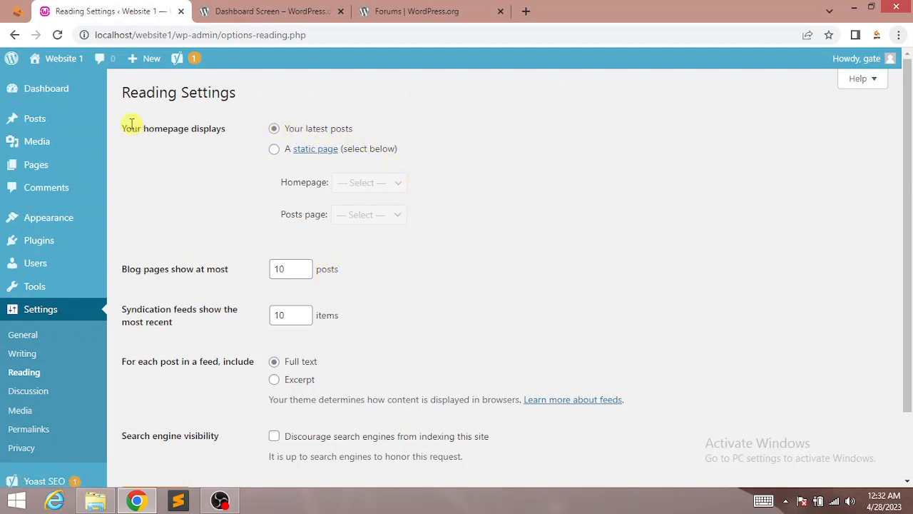
Step: Make the homepage display a static page, with Sample Page as the homepage
{"action": "left_click_drag", "start_coordinate": [124, 127], "coordinate": [259, 128]}
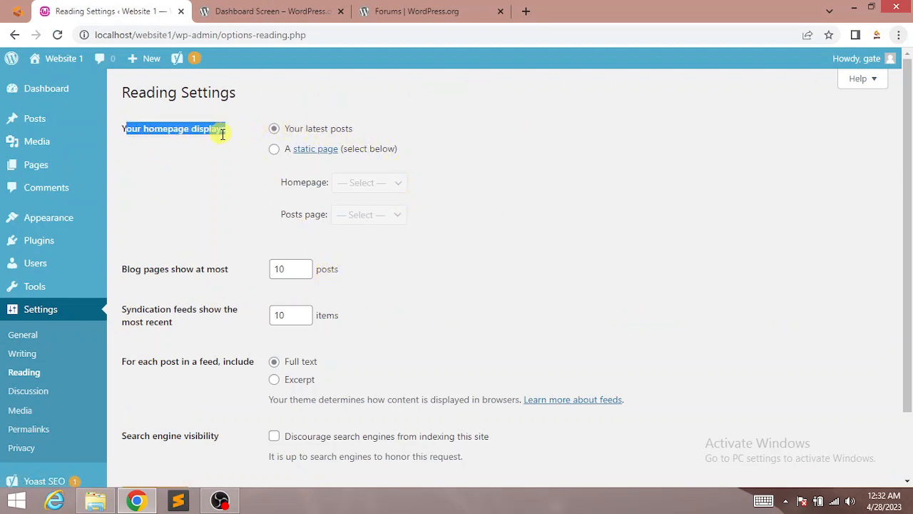
{"action": "left_click", "coordinate": [222, 133]}
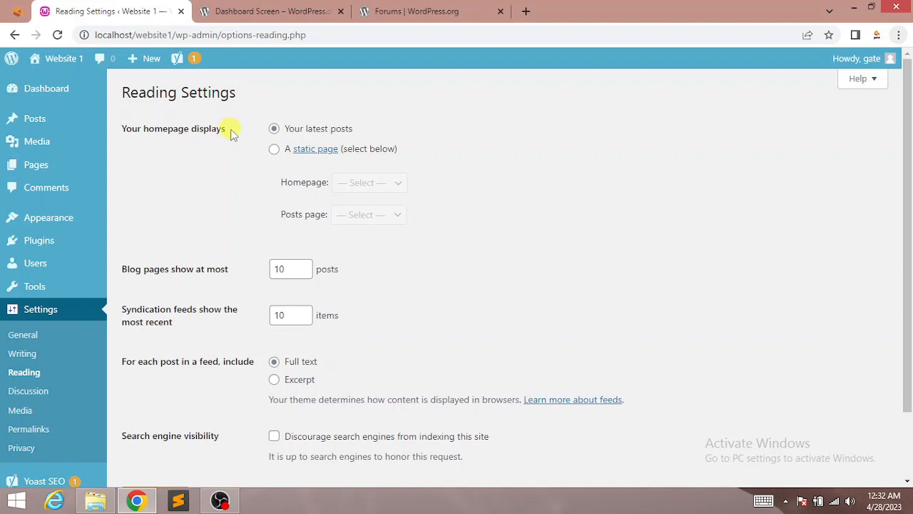
{"action": "left_click_drag", "start_coordinate": [230, 130], "coordinate": [121, 129]}
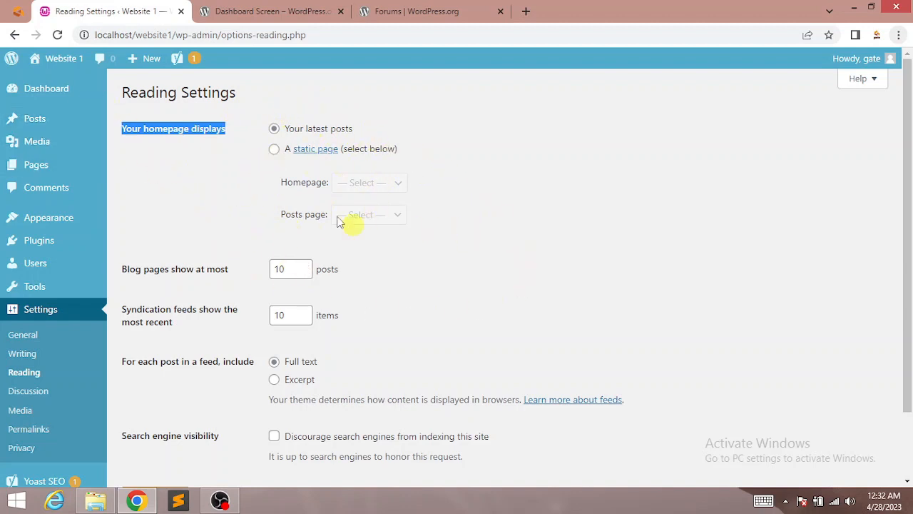
{"action": "left_click", "coordinate": [274, 150]}
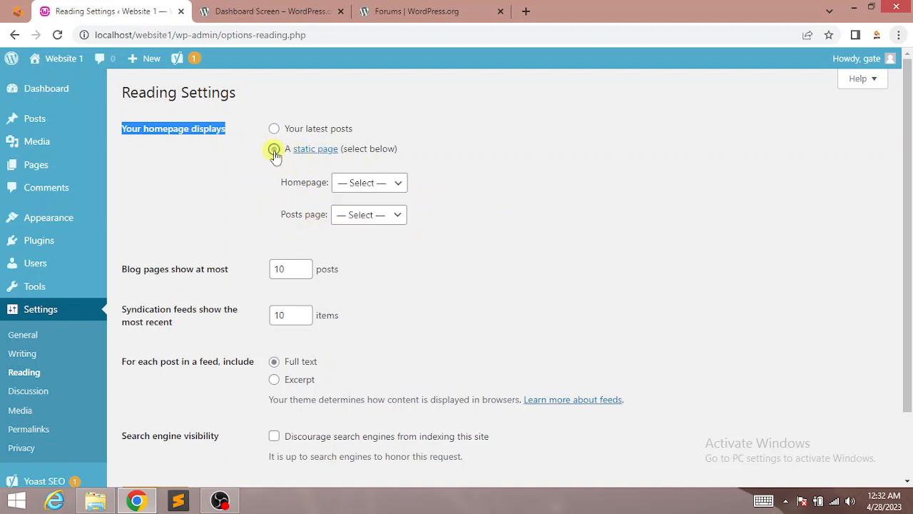
{"action": "left_click", "coordinate": [364, 182]}
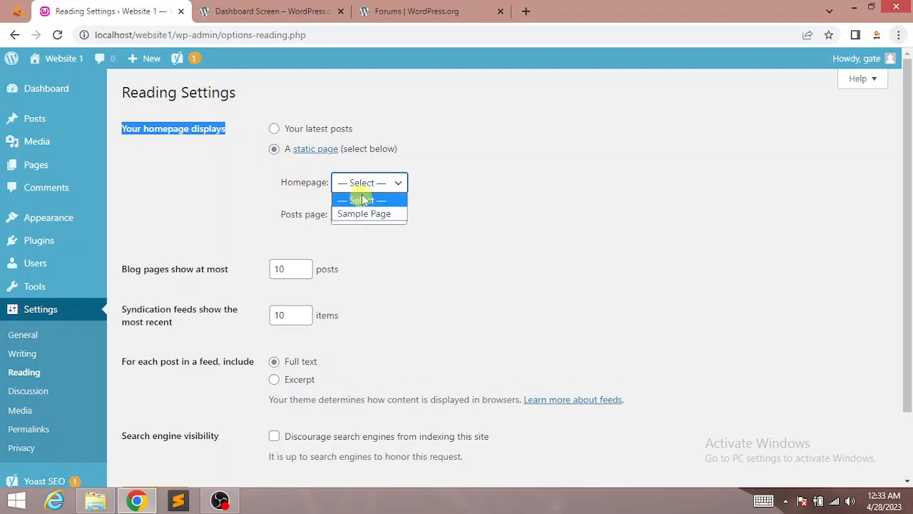
{"action": "left_click", "coordinate": [364, 214]}
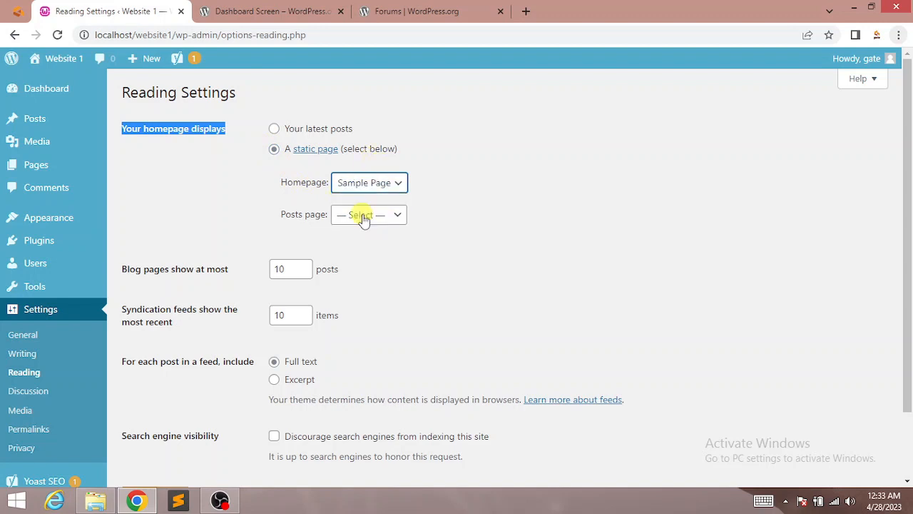
Step: Leave the Posts page unset and set Blog pages show at most to 9
{"action": "left_click", "coordinate": [359, 216]}
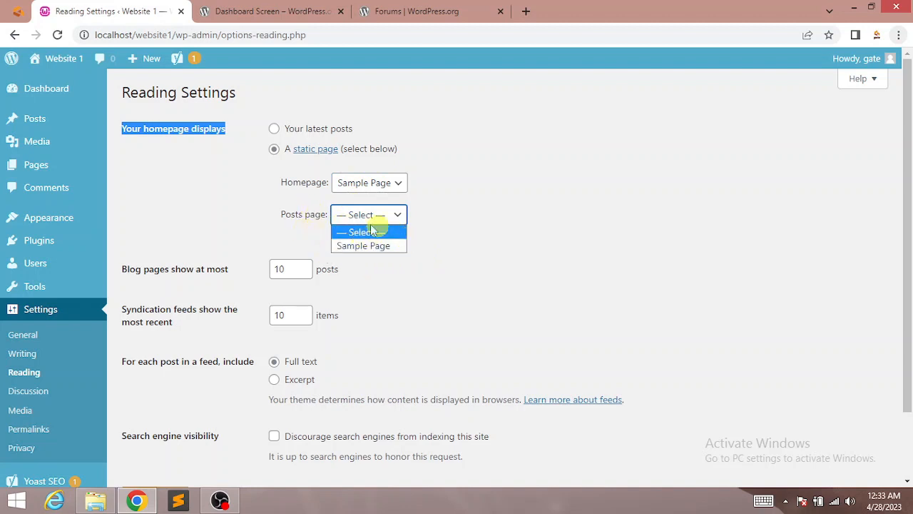
{"action": "left_click", "coordinate": [227, 222]}
{"action": "scroll", "coordinate": [911, 214], "scroll_direction": "down", "scroll_amount": 2}
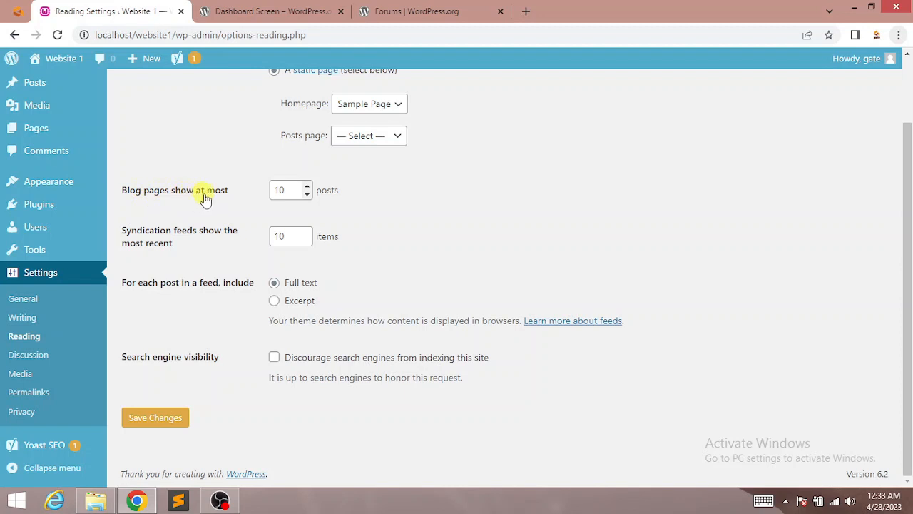
{"action": "double_click", "coordinate": [306, 194]}
{"action": "left_click", "coordinate": [307, 187]}
Step: Go to Discussion settings and scroll down to the Default Avatar choices
{"action": "left_click", "coordinate": [29, 358]}
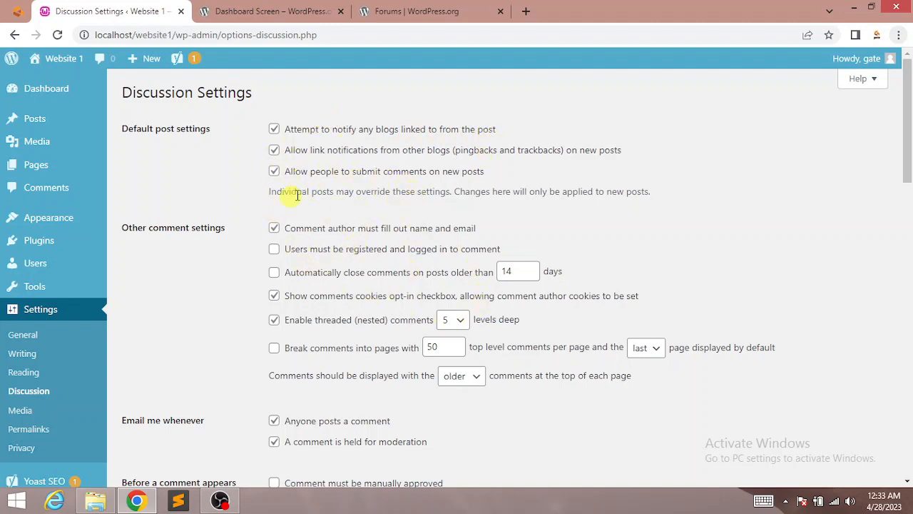
{"action": "left_click_drag", "start_coordinate": [909, 131], "coordinate": [911, 435]}
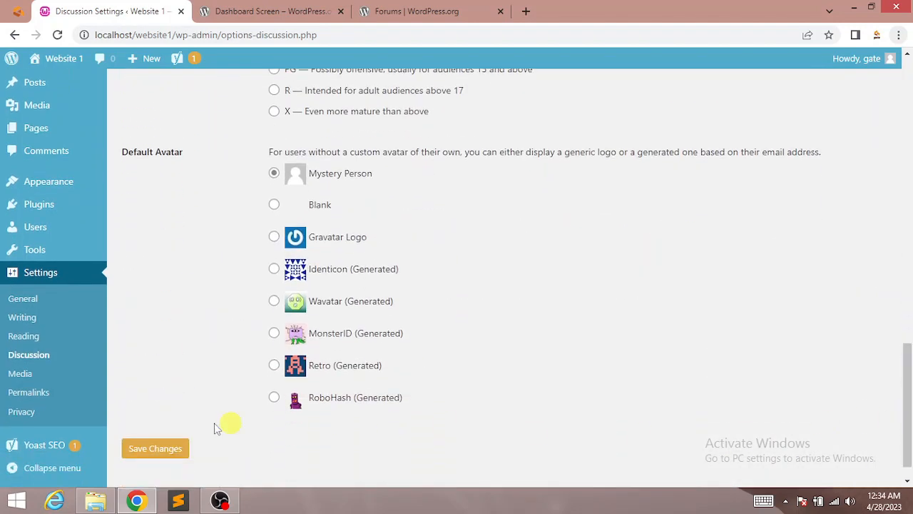
Step: Go to Media settings and scroll down to the Uploading Files section
{"action": "left_click", "coordinate": [23, 374]}
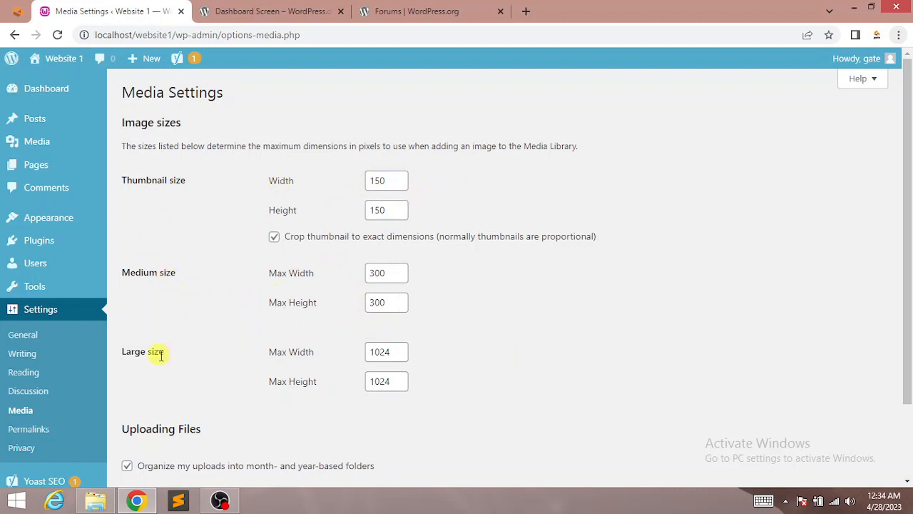
{"action": "scroll", "coordinate": [821, 273], "scroll_direction": "down", "scroll_amount": 2}
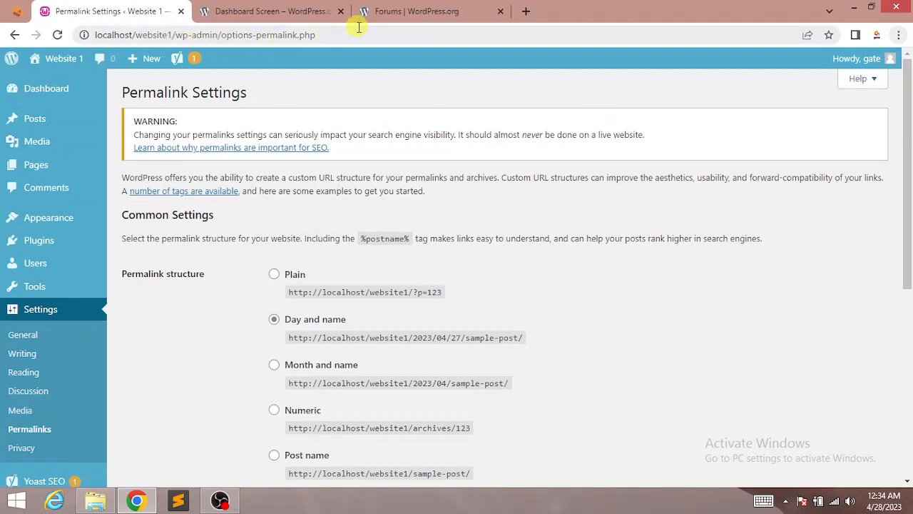
Step: Change the permalink structure from Day and name to Post name and save
{"action": "left_click_drag", "start_coordinate": [342, 31], "coordinate": [95, 35]}
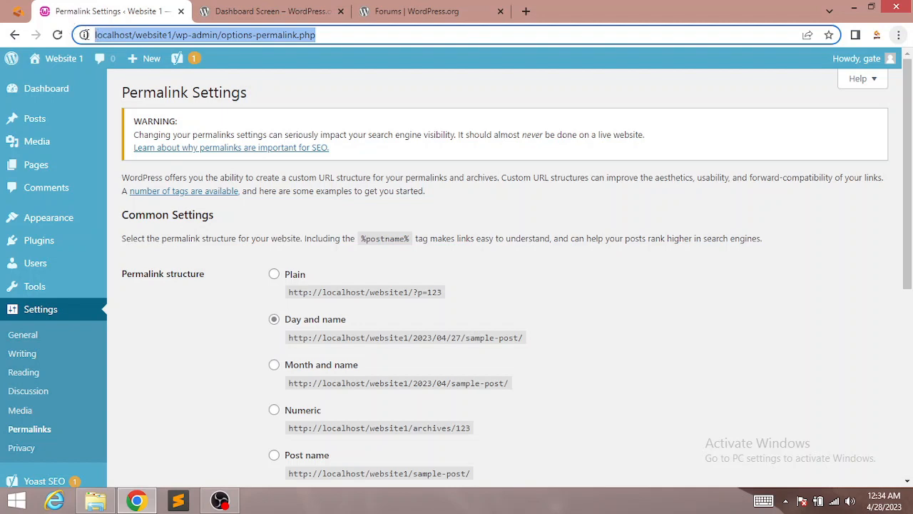
{"action": "left_click_drag", "start_coordinate": [910, 136], "coordinate": [911, 215]}
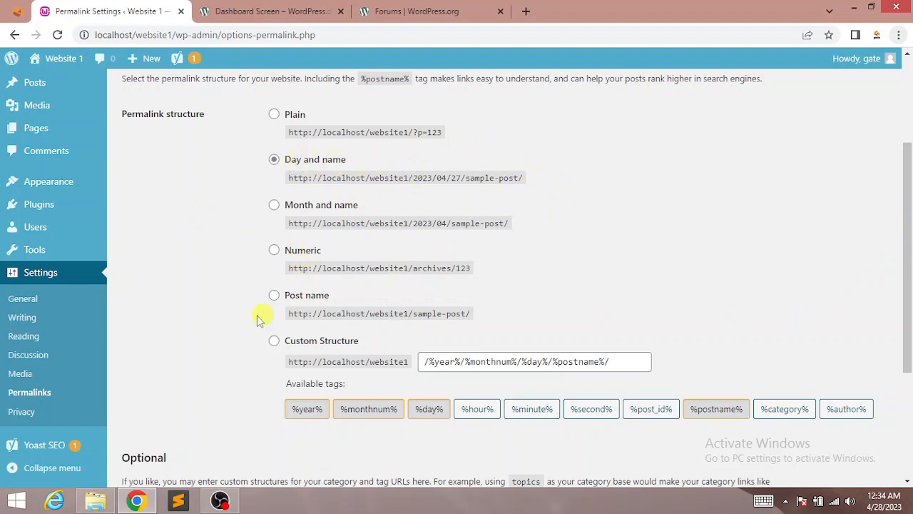
{"action": "left_click", "coordinate": [277, 300]}
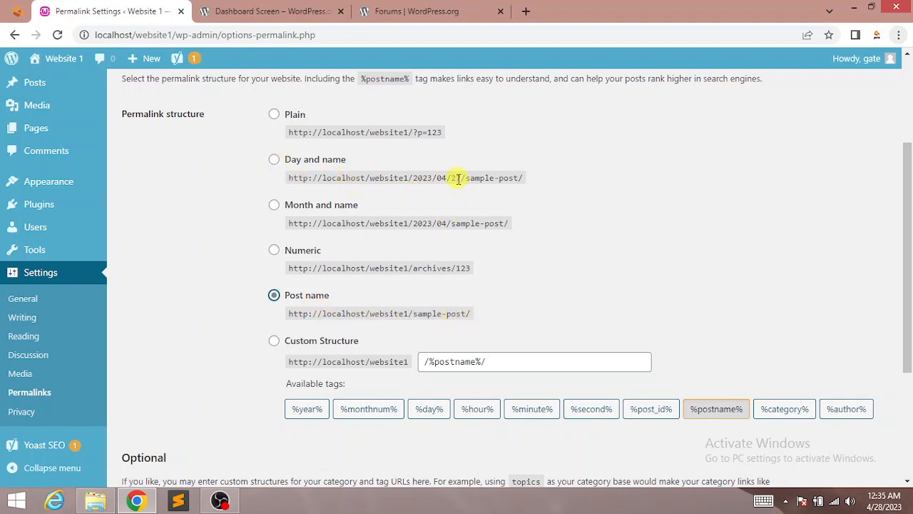
{"action": "left_click_drag", "start_coordinate": [457, 178], "coordinate": [420, 179]}
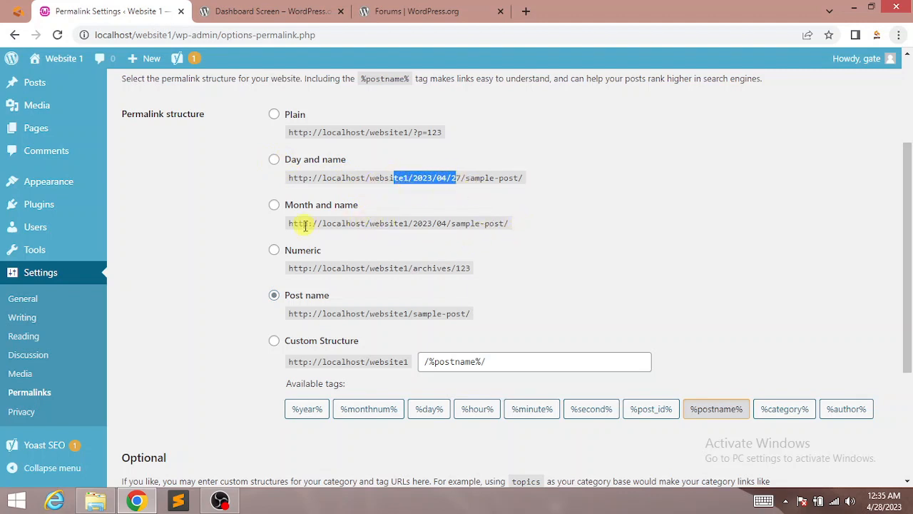
{"action": "left_click_drag", "start_coordinate": [294, 222], "coordinate": [511, 223]}
{"action": "left_click", "coordinate": [318, 296]}
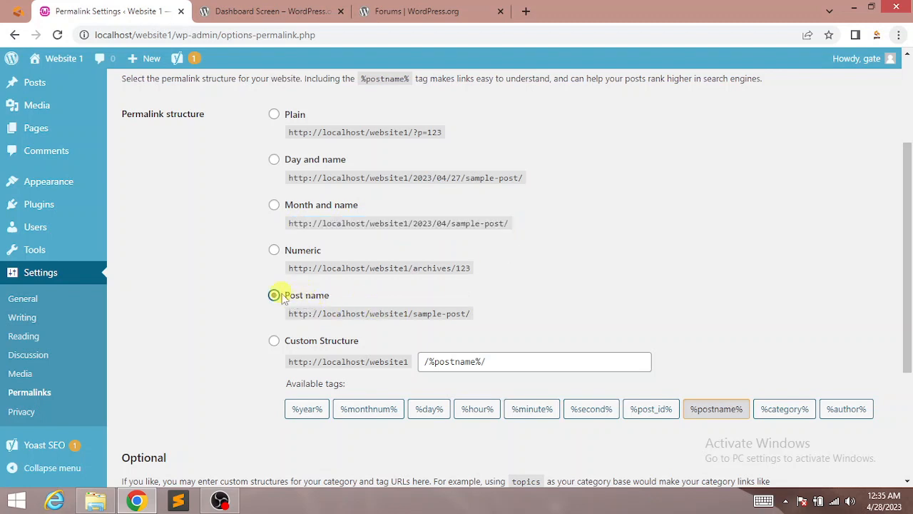
{"action": "left_click", "coordinate": [297, 296]}
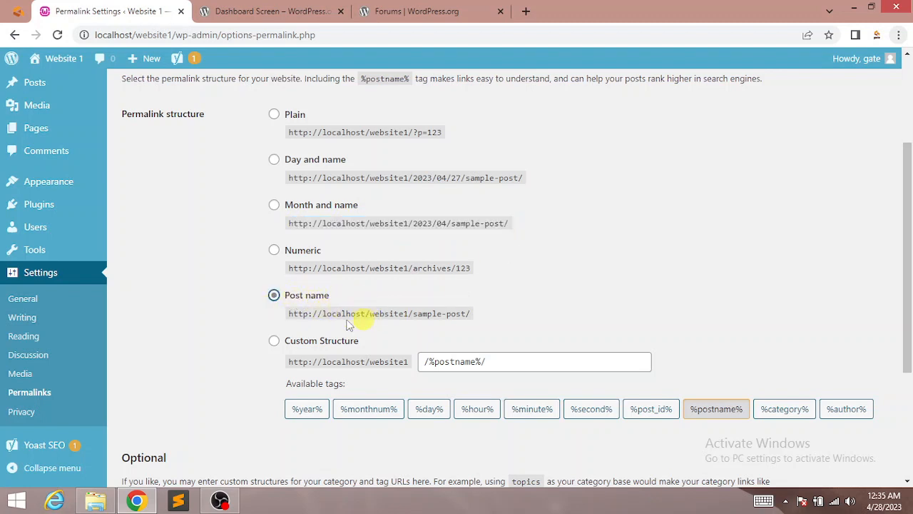
{"action": "scroll", "coordinate": [825, 241], "scroll_direction": "down", "scroll_amount": 2}
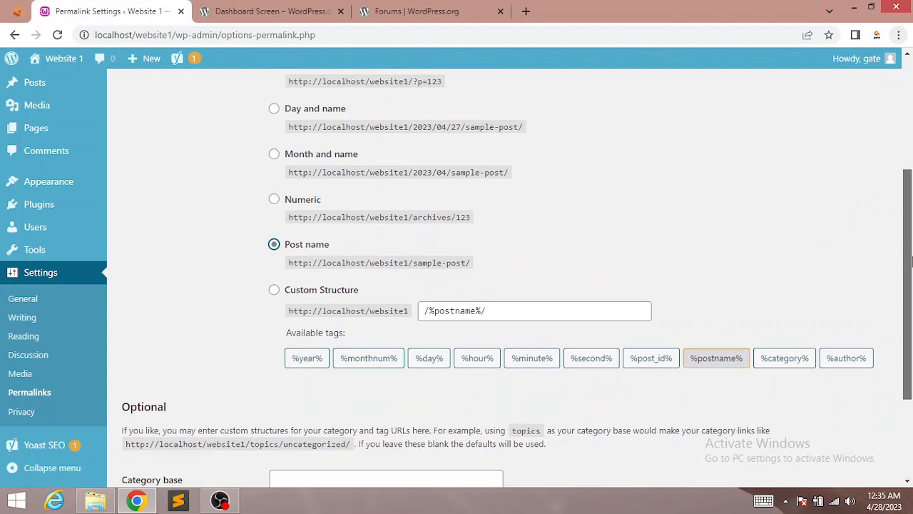
{"action": "left_click", "coordinate": [153, 458]}
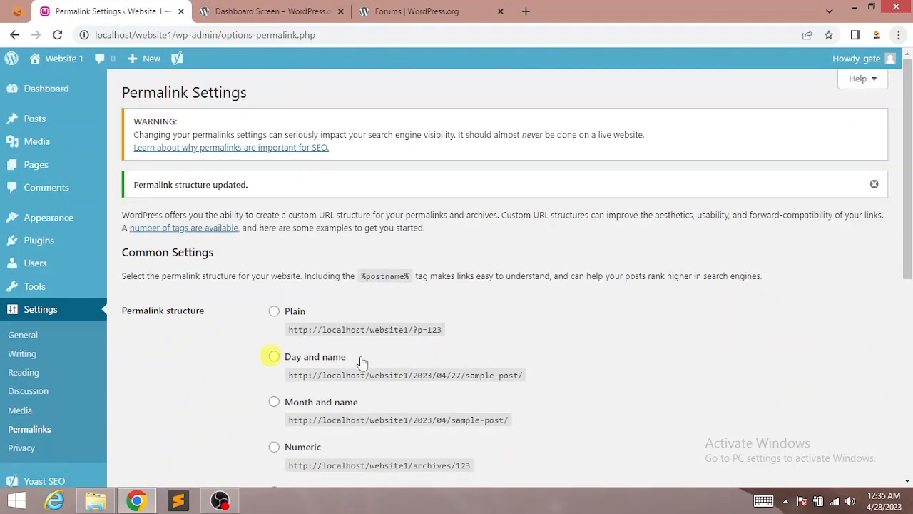
{"action": "scroll", "coordinate": [362, 362], "scroll_direction": "down", "scroll_amount": 4}
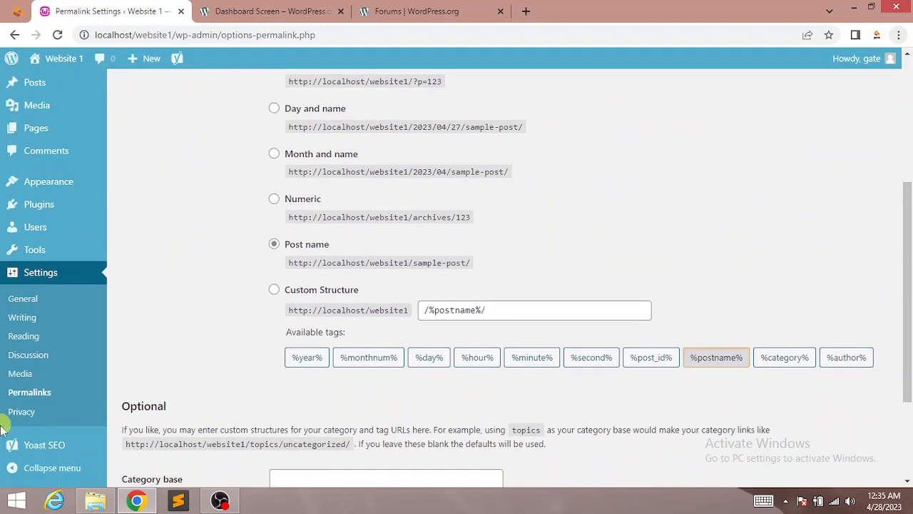
Step: Check the Privacy Policy page choices and dismiss the trashed privacy page notice
{"action": "left_click", "coordinate": [28, 412]}
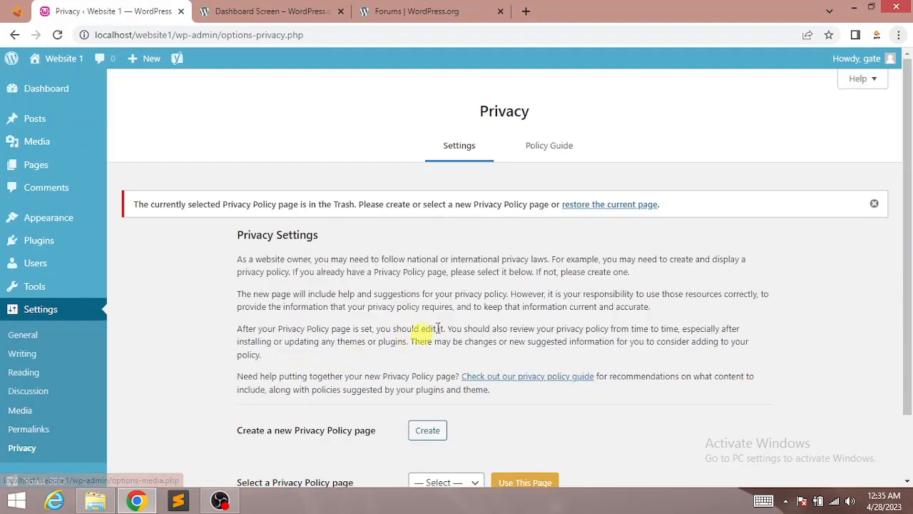
{"action": "scroll", "coordinate": [911, 200], "scroll_direction": "down", "scroll_amount": 1}
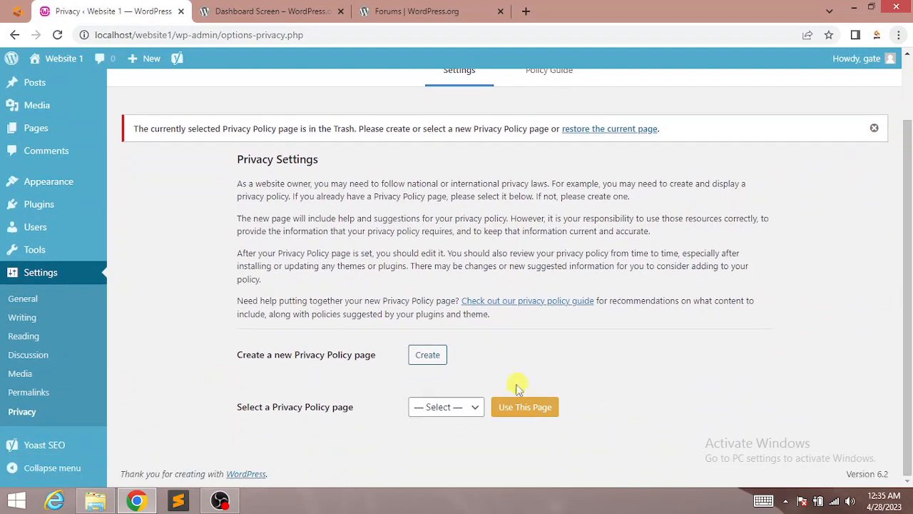
{"action": "left_click", "coordinate": [447, 408]}
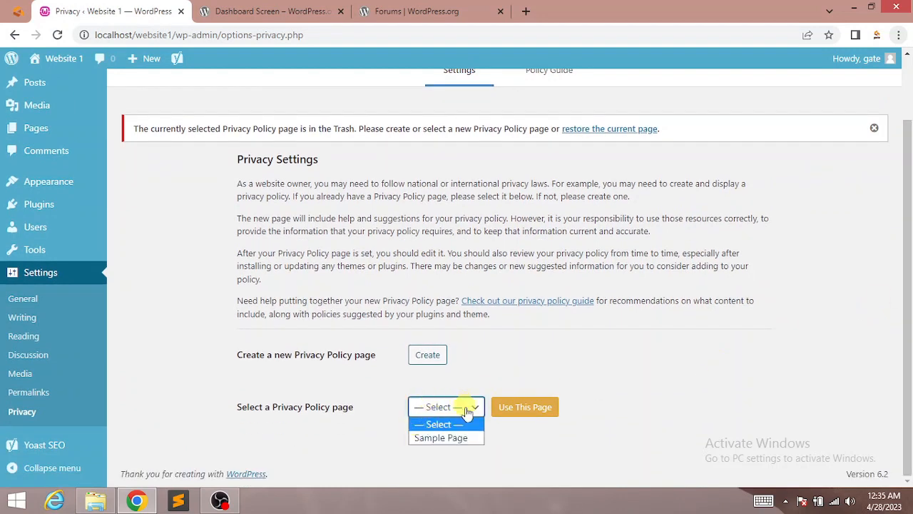
{"action": "scroll", "coordinate": [520, 392], "scroll_direction": "up", "scroll_amount": 1}
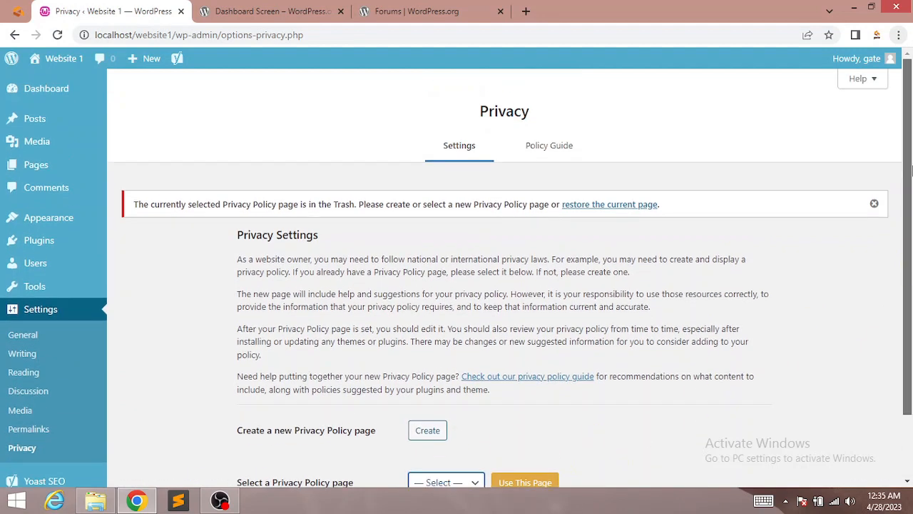
{"action": "left_click", "coordinate": [874, 204]}
{"action": "scroll", "coordinate": [802, 333], "scroll_direction": "down", "scroll_amount": 1}
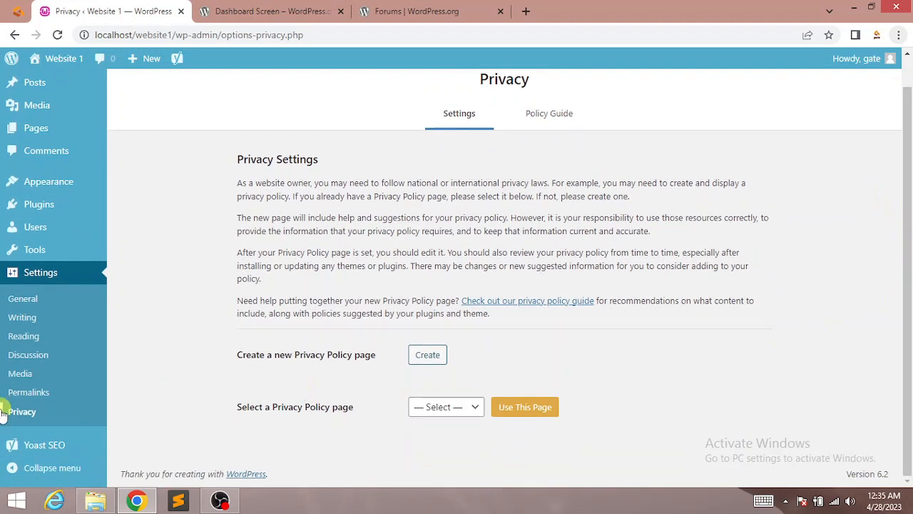
Step: Collapse the admin sidebar to icons only, then expand it back to full labels
{"action": "mouse_move", "coordinate": [21, 448]}
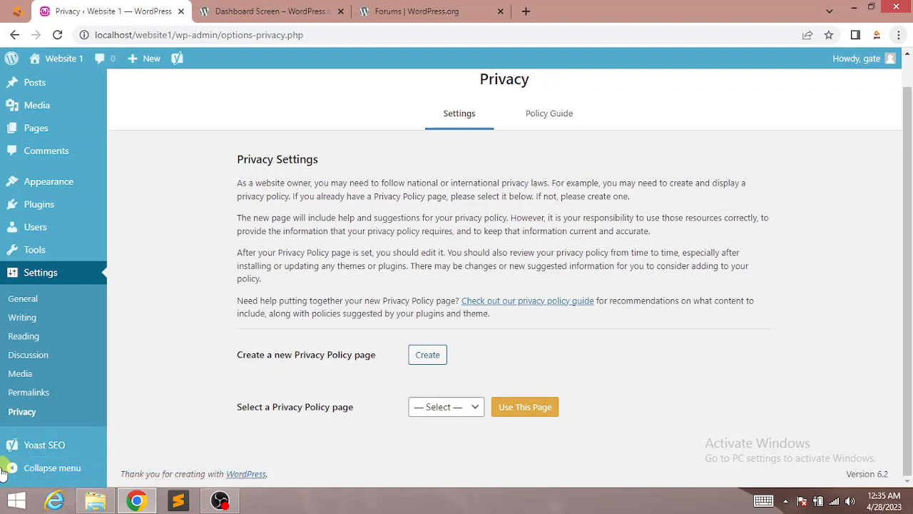
{"action": "left_click", "coordinate": [12, 471]}
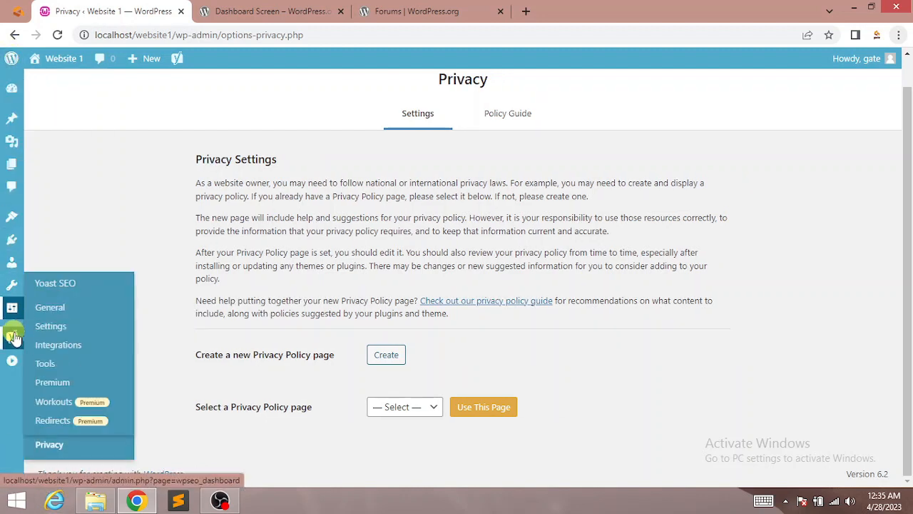
{"action": "left_click", "coordinate": [12, 363]}
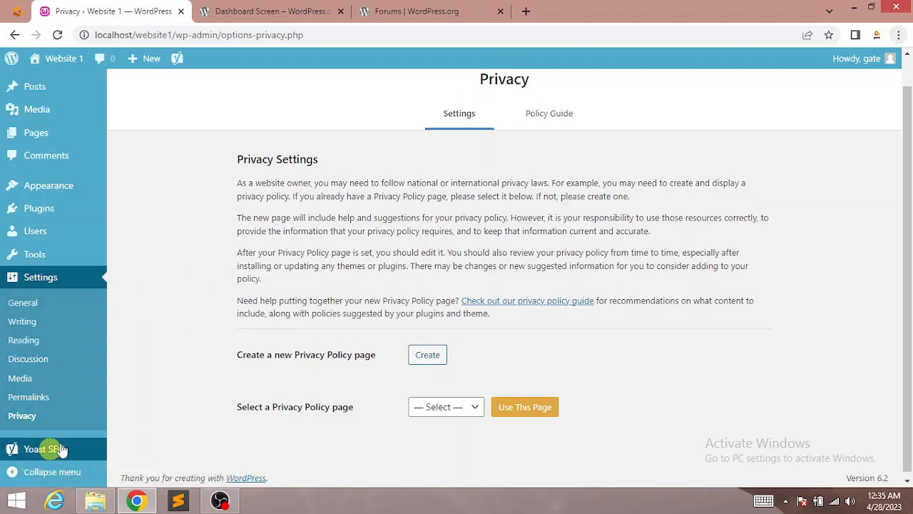
{"action": "mouse_move", "coordinate": [24, 74]}
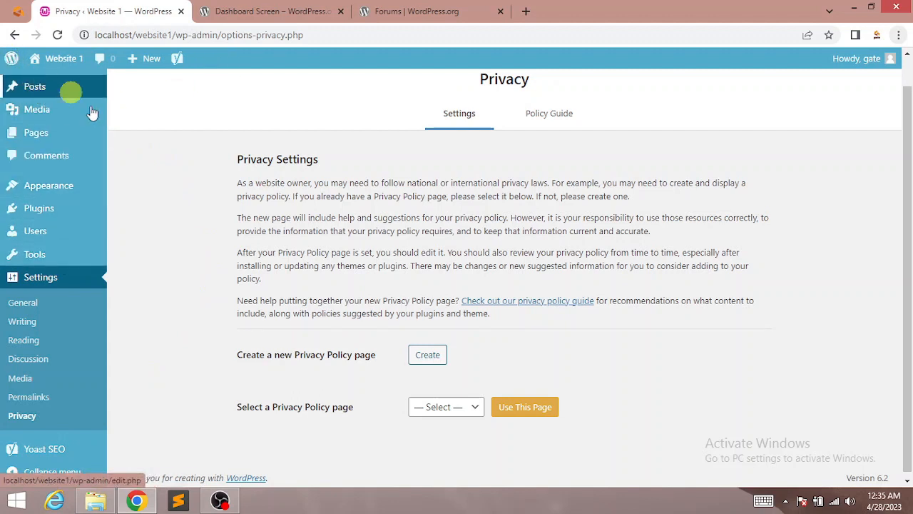
{"action": "scroll", "coordinate": [884, 159], "scroll_direction": "up", "scroll_amount": 1}
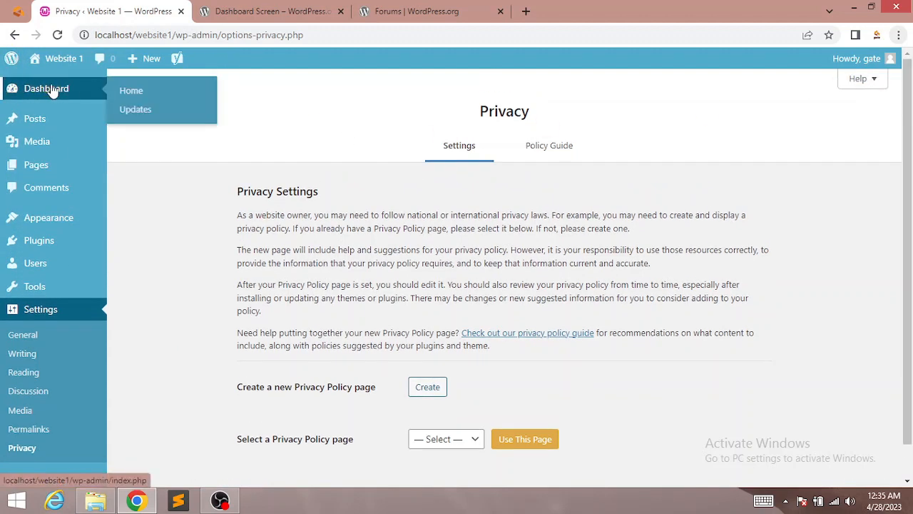
Step: Go to the Dashboard, close the Yoast SEO first-time configuration notice, and scroll its widgets
{"action": "left_click", "coordinate": [71, 101]}
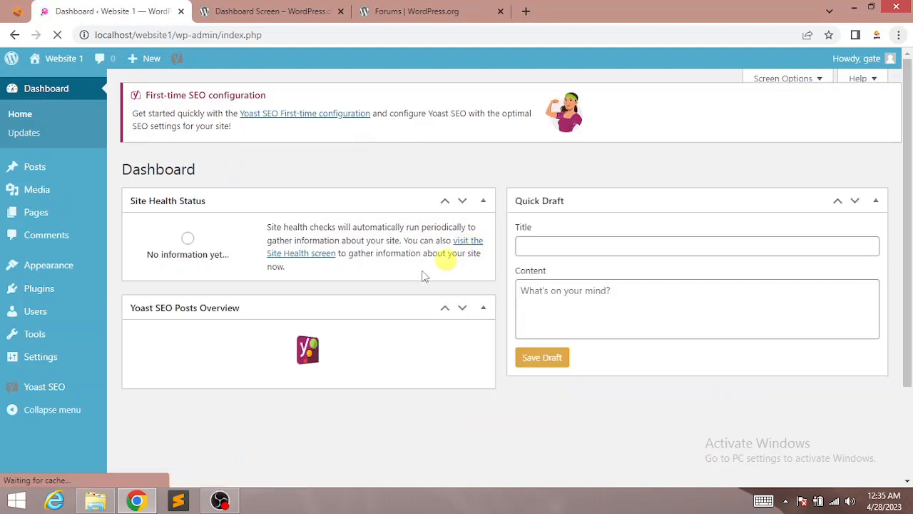
{"action": "left_click", "coordinate": [879, 118]}
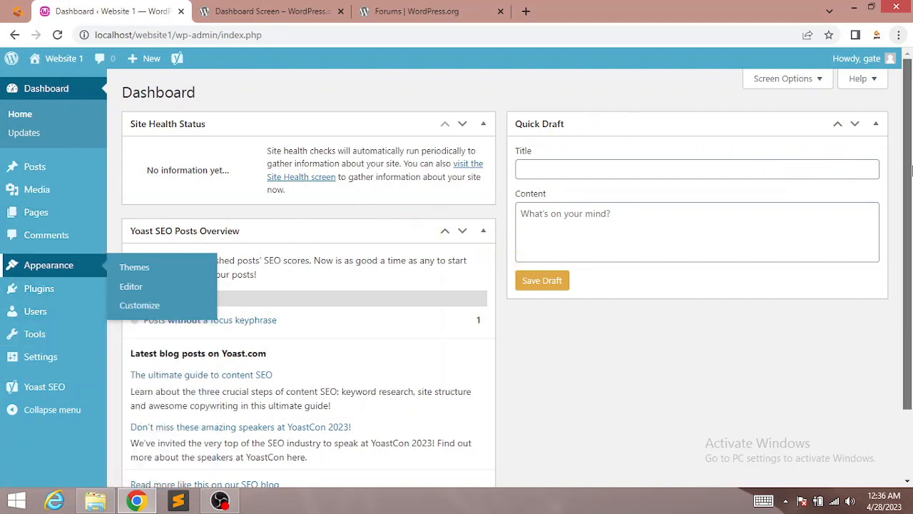
{"action": "left_click_drag", "start_coordinate": [910, 169], "coordinate": [909, 255]}
{"action": "left_click_drag", "start_coordinate": [906, 346], "coordinate": [911, 187]}
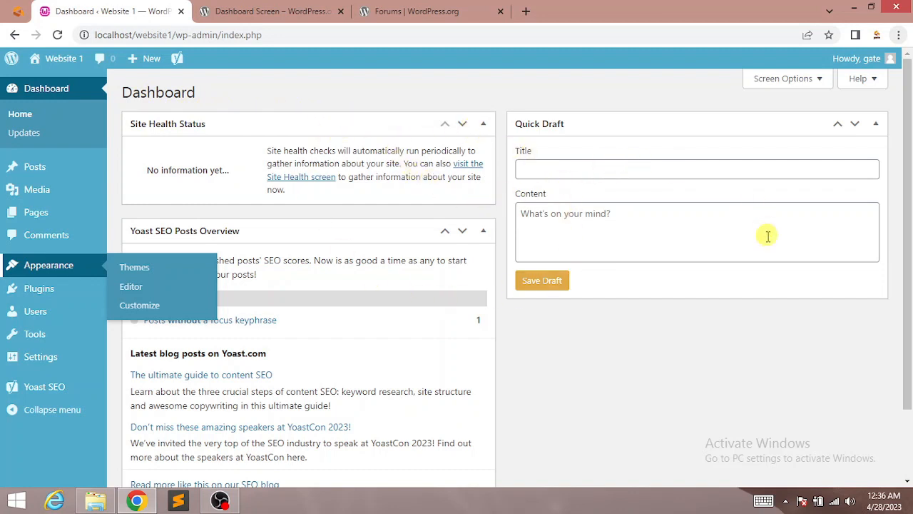
{"action": "left_click_drag", "start_coordinate": [908, 307], "coordinate": [911, 387]}
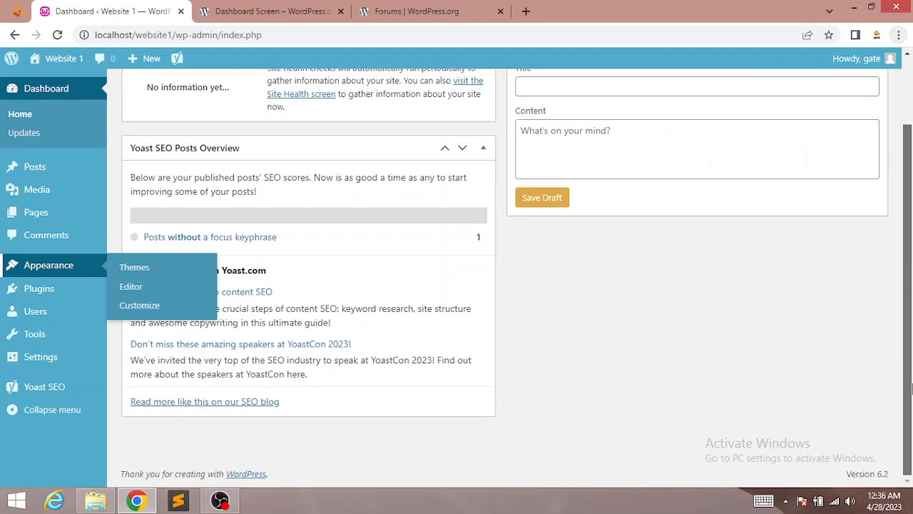
{"action": "scroll", "coordinate": [910, 387], "scroll_direction": "up", "scroll_amount": 1}
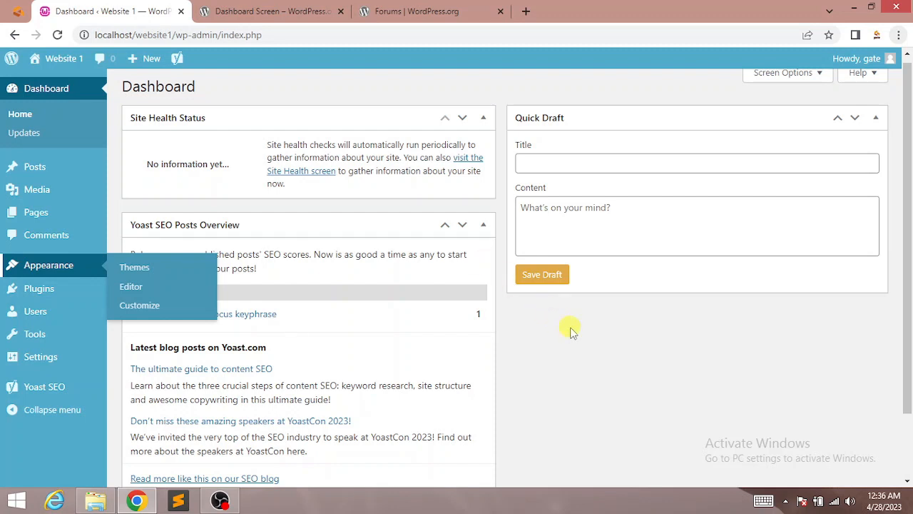
{"action": "left_click_drag", "start_coordinate": [908, 308], "coordinate": [909, 361]}
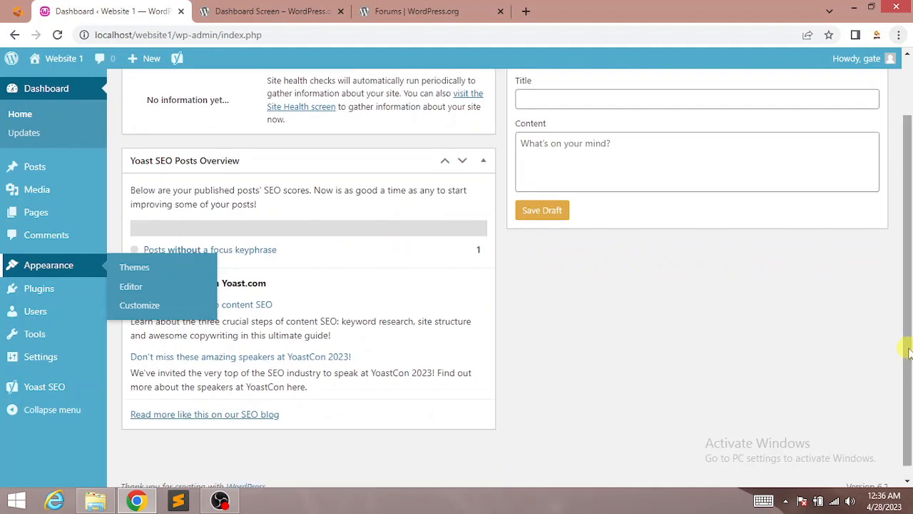